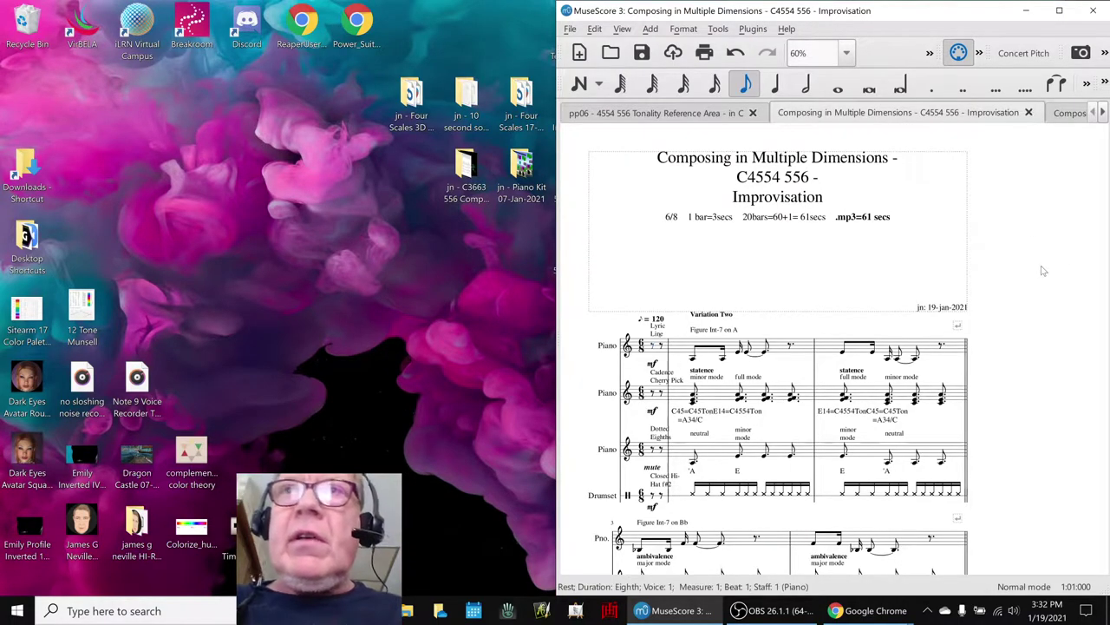
Play a few seconds of the improvisation score and glance at the live streaming window
{"action": "key", "text": "space"}
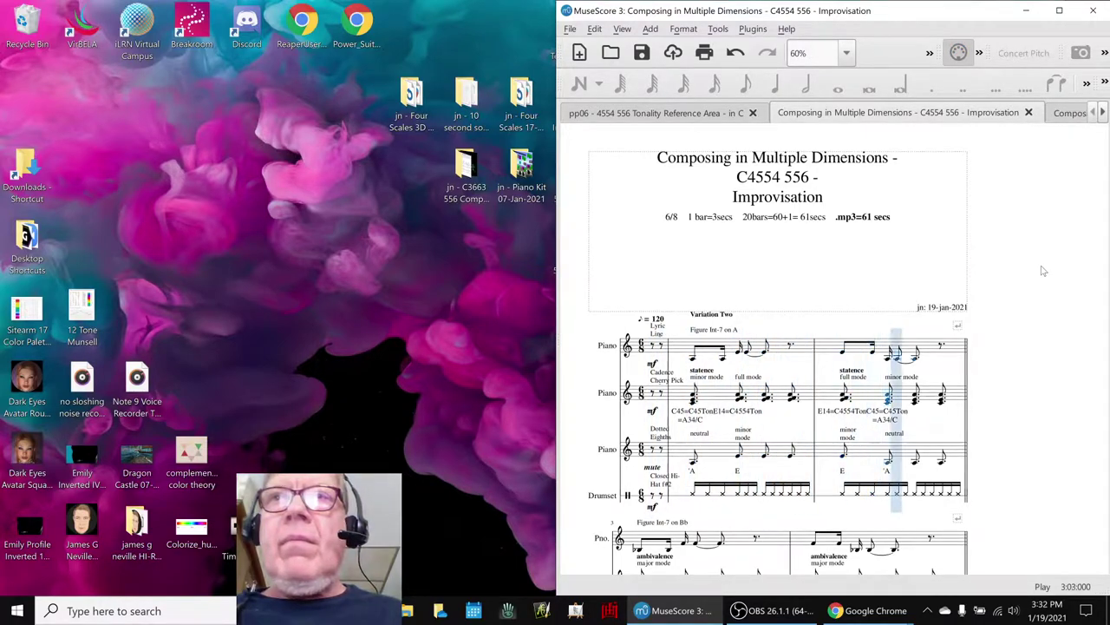
{"action": "key", "text": "space"}
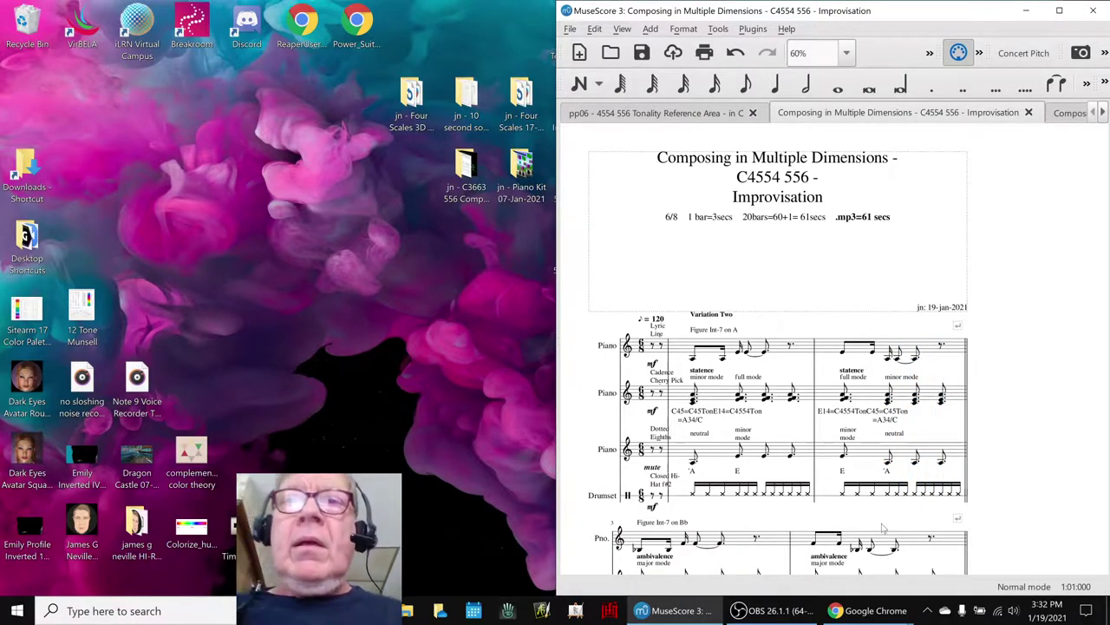
{"action": "left_click", "coordinate": [775, 610]}
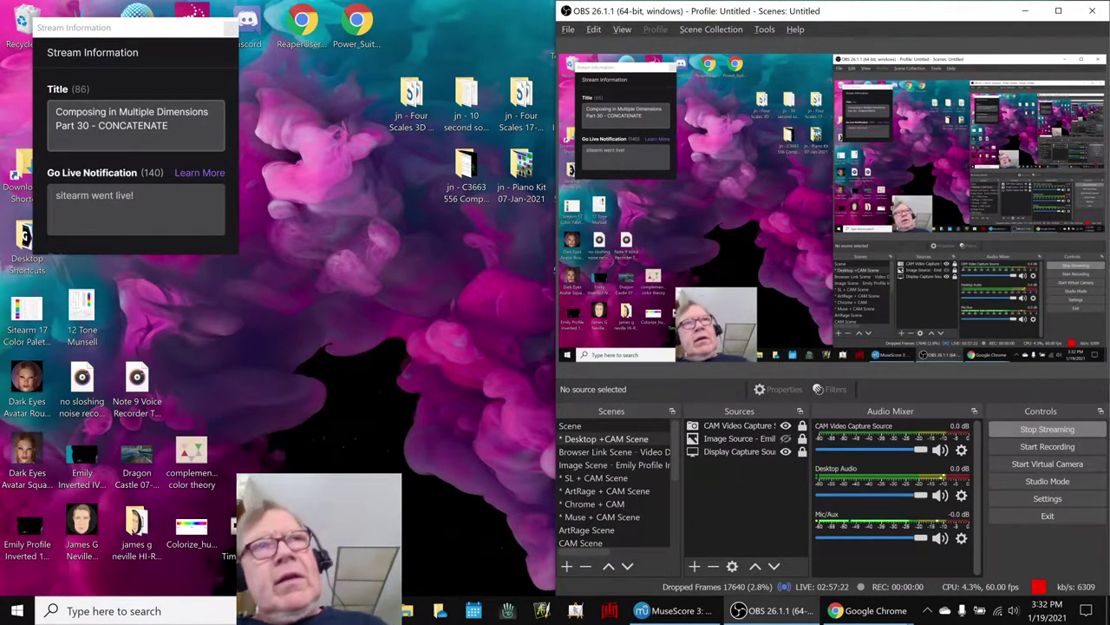
{"action": "left_click", "coordinate": [764, 609]}
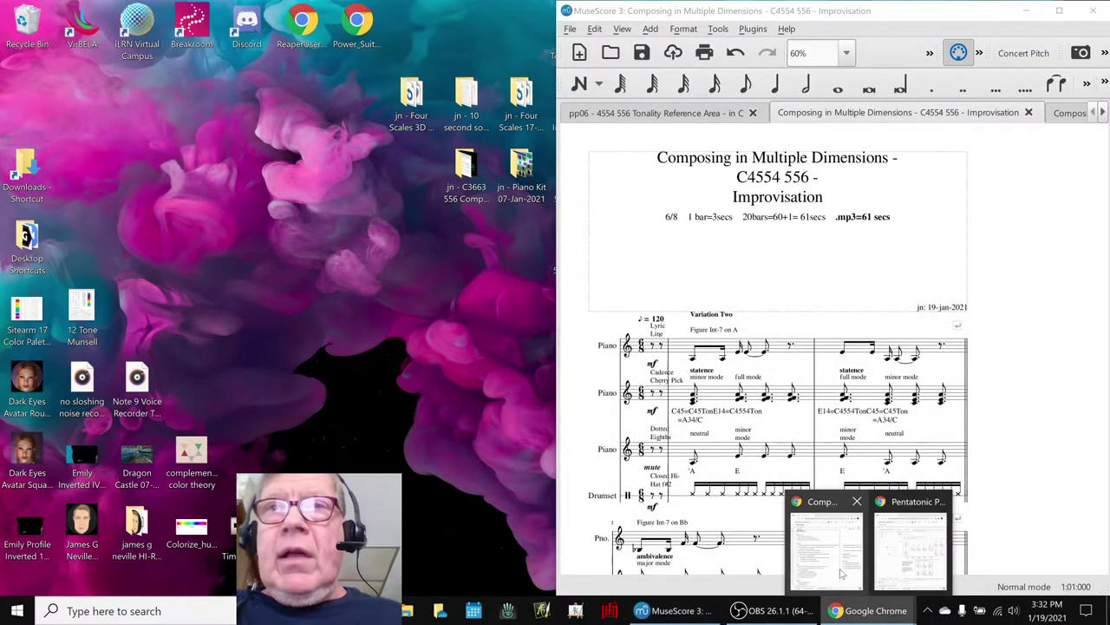
Copy 'worked further with void story' and 'updated annotation' from B39:B40 into H39:H40 in bold
{"action": "left_click", "coordinate": [812, 555]}
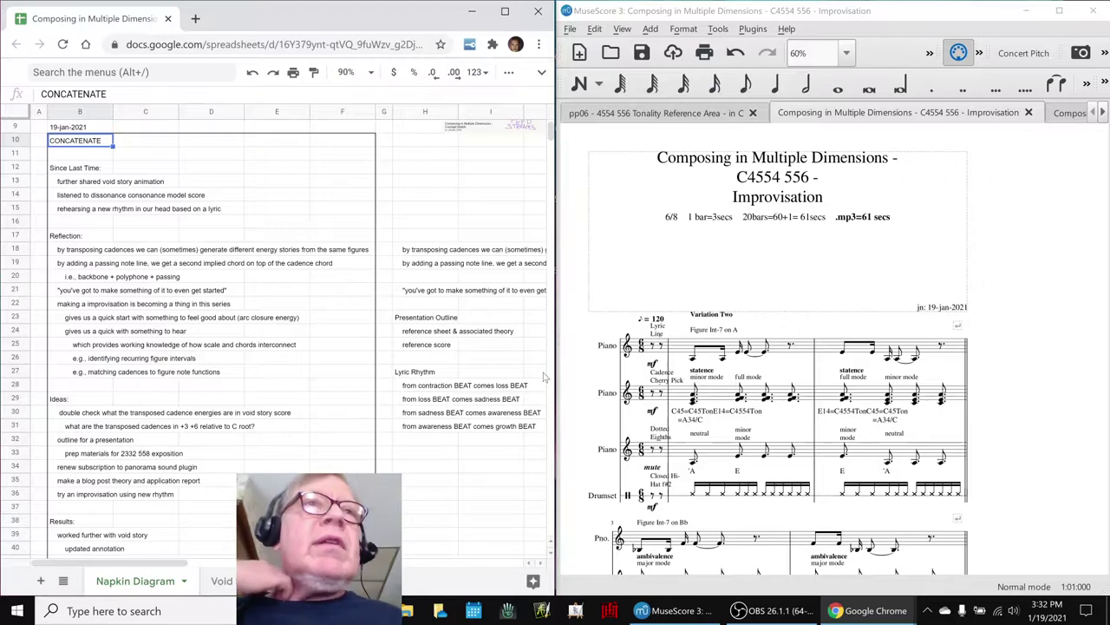
{"action": "scroll", "coordinate": [545, 376], "scroll_direction": "down", "scroll_amount": 3}
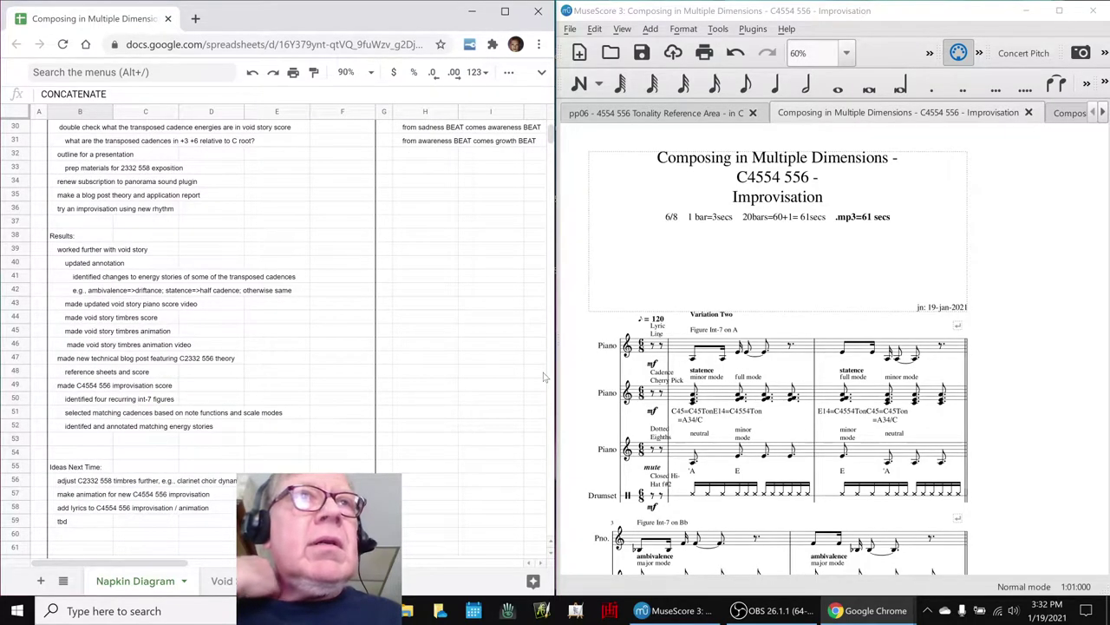
{"action": "left_click", "coordinate": [78, 266]}
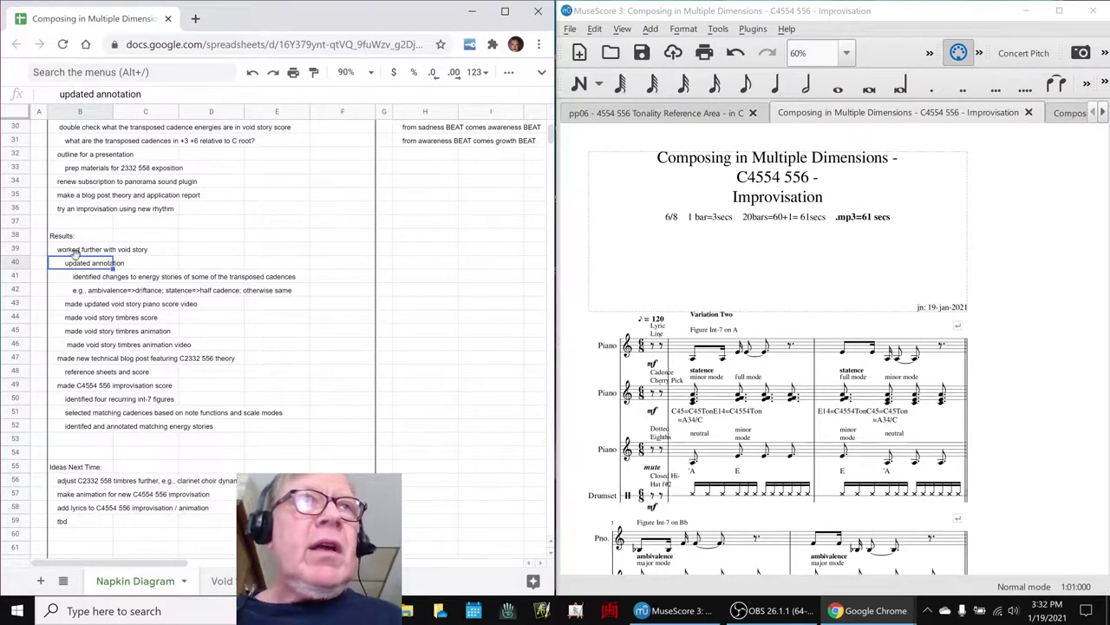
{"action": "left_click", "coordinate": [77, 252]}
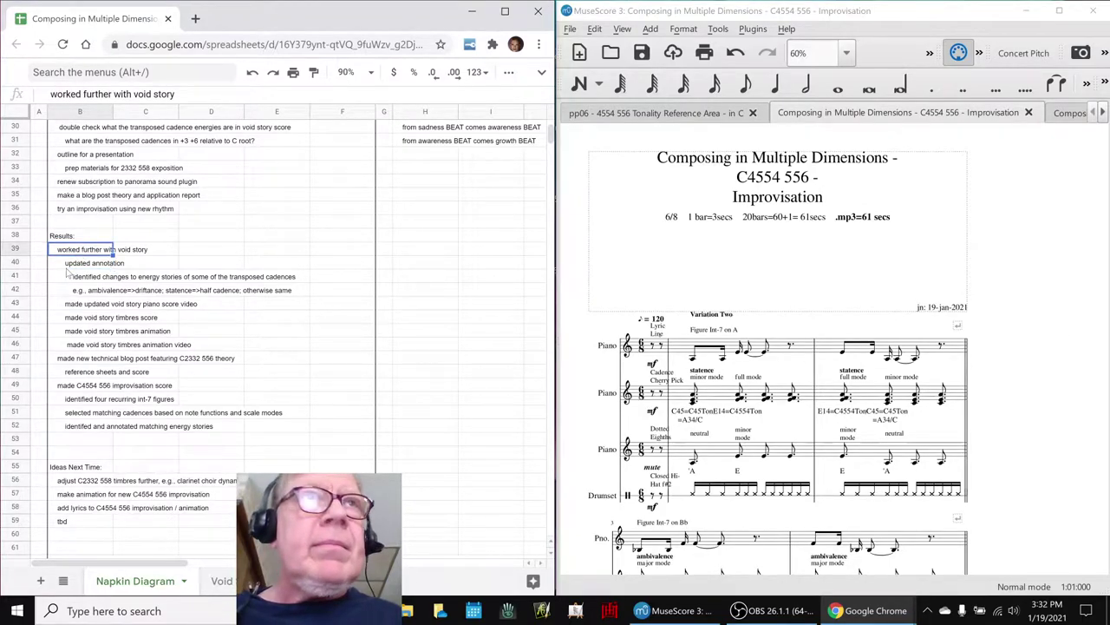
{"action": "left_click", "coordinate": [70, 268], "text": "shift"}
{"action": "key", "text": "ctrl+c"}
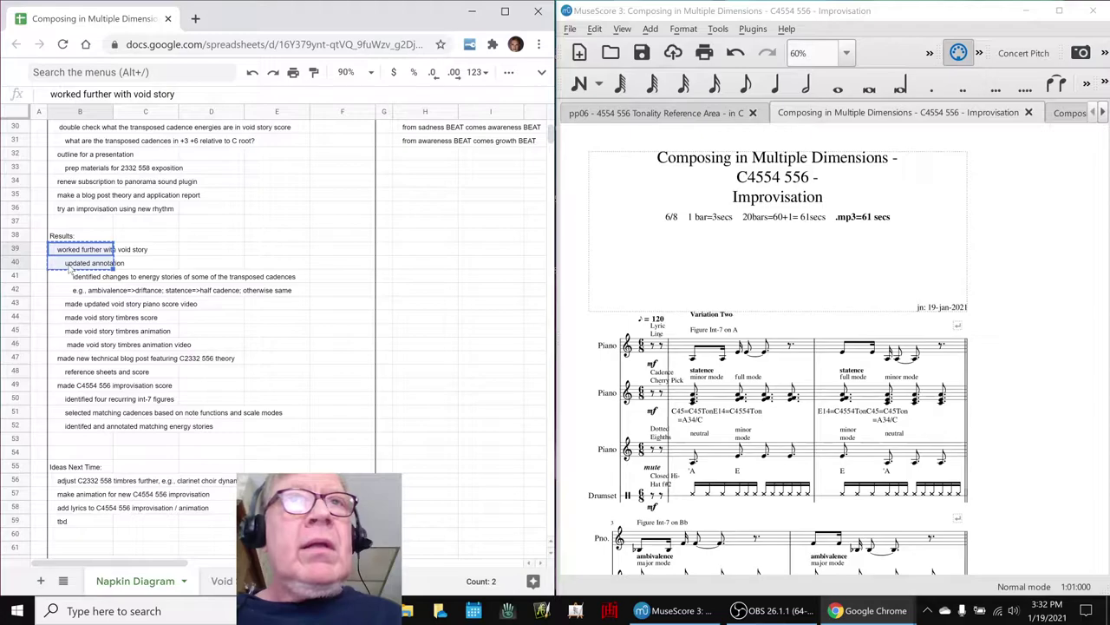
{"action": "left_click", "coordinate": [413, 252]}
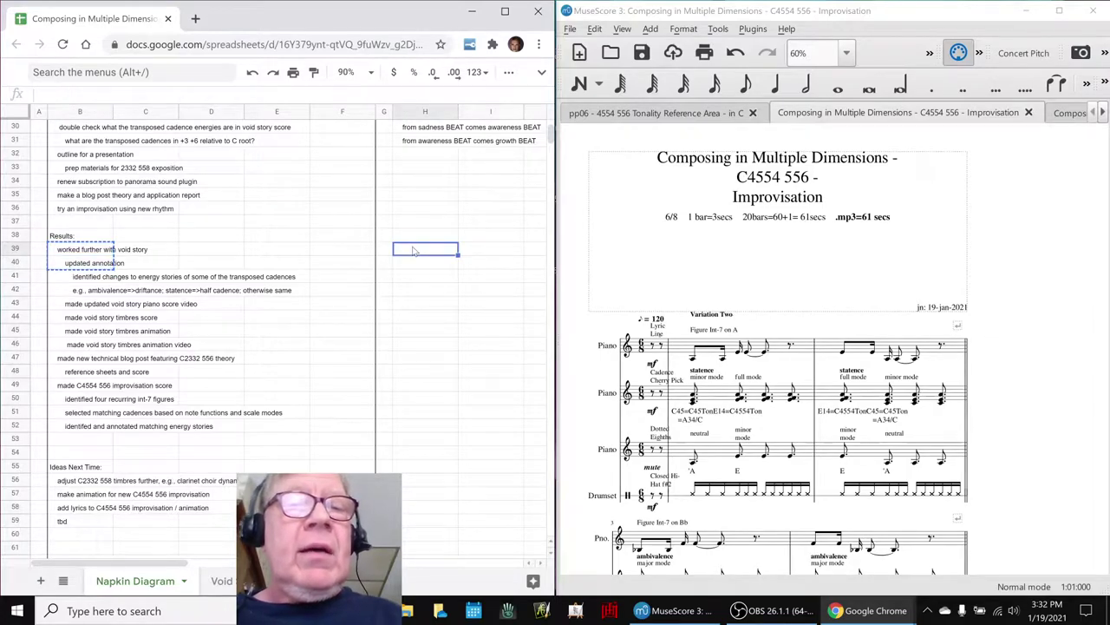
{"action": "key", "text": "ctrl+v"}
{"action": "key", "text": "ctrl+b"}
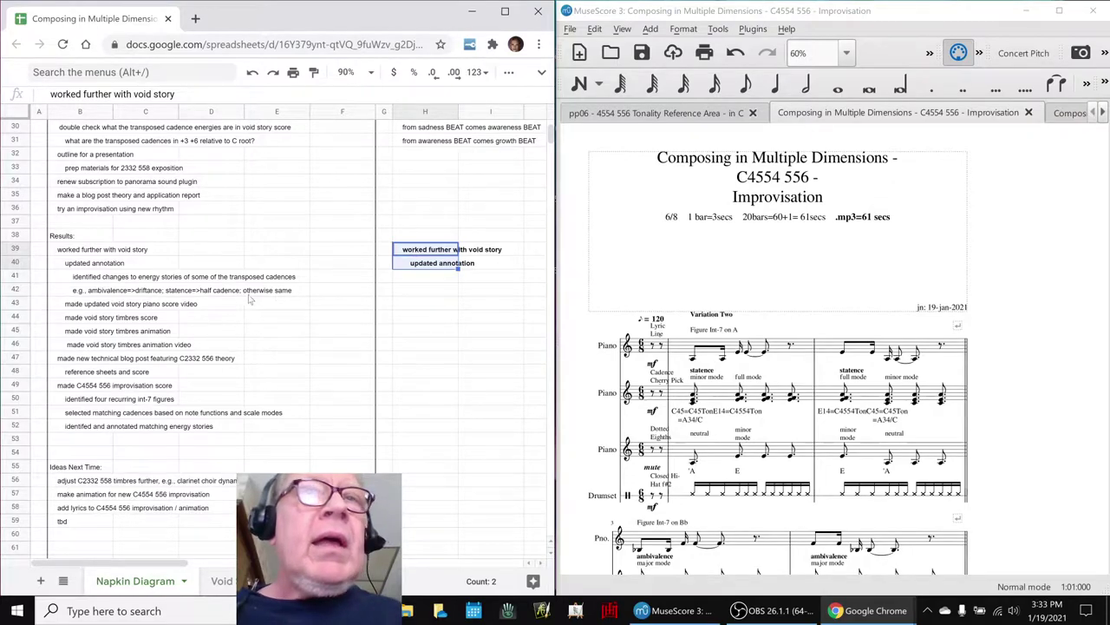
{"action": "left_click", "coordinate": [422, 279]}
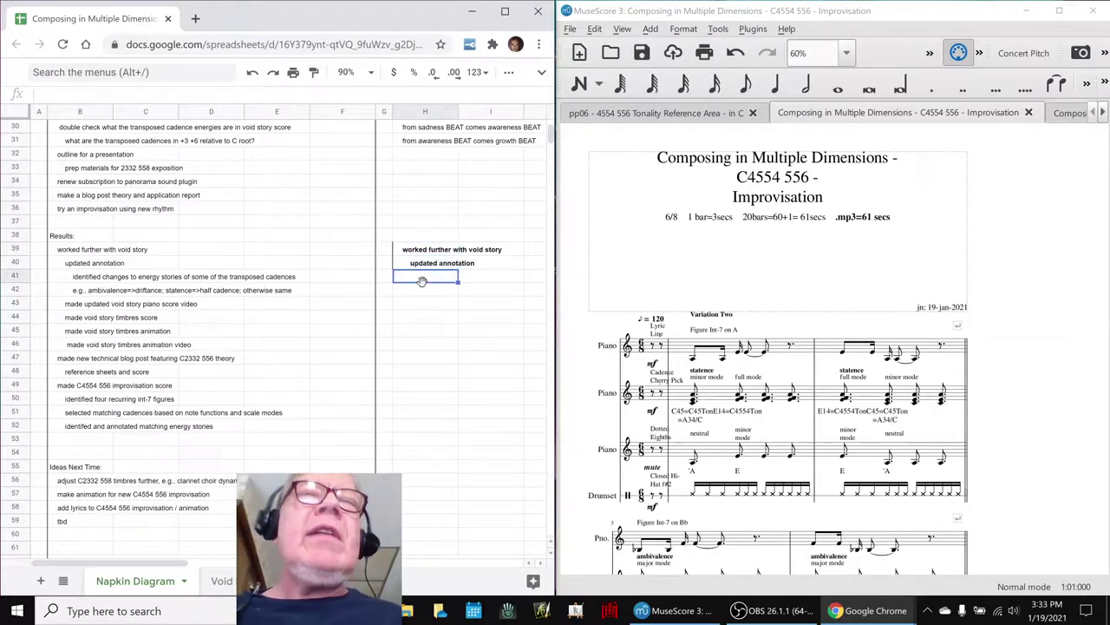
Paste B42's 'ambivalence=>driftance; statence=>half cadence' example line into H42 and bold it
{"action": "scroll", "coordinate": [421, 279], "scroll_direction": "up", "scroll_amount": 10}
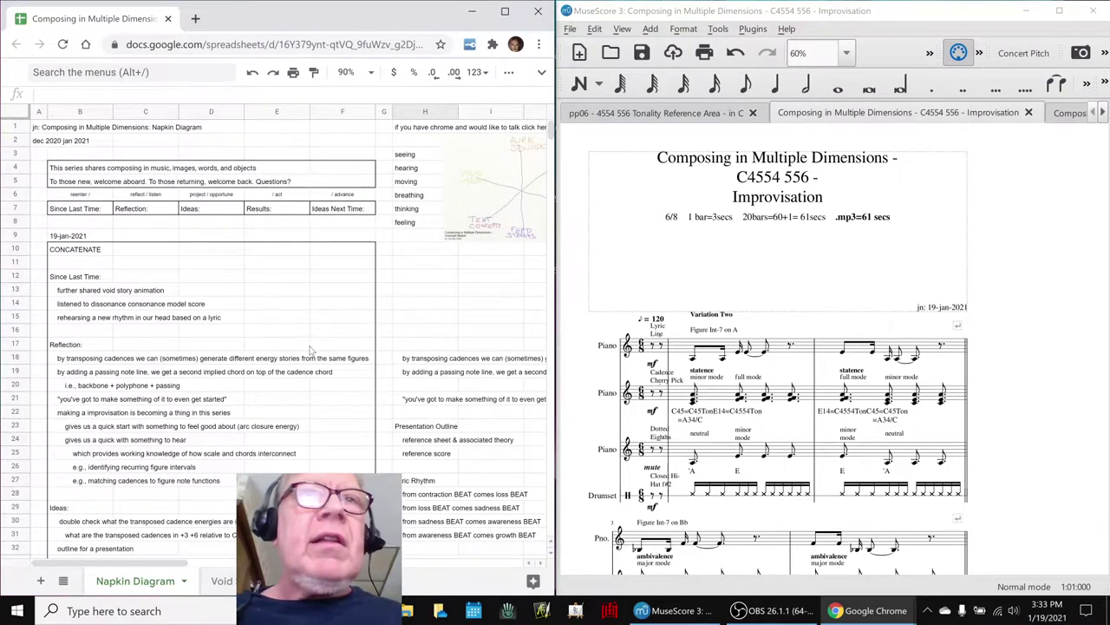
{"action": "scroll", "coordinate": [296, 375], "scroll_direction": "down", "scroll_amount": 12}
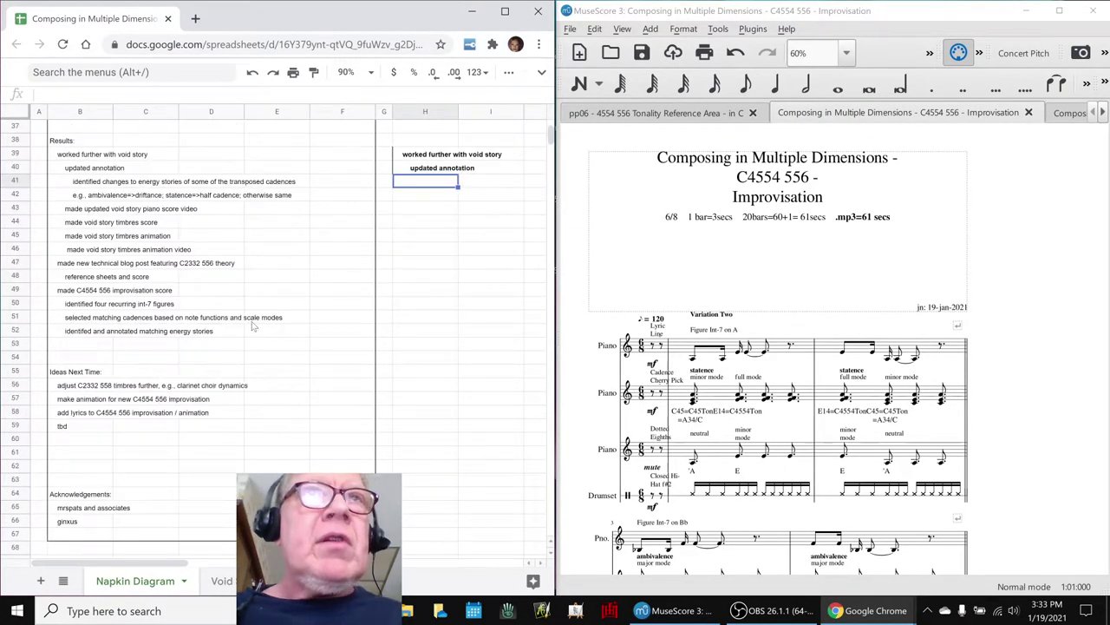
{"action": "left_click", "coordinate": [100, 195]}
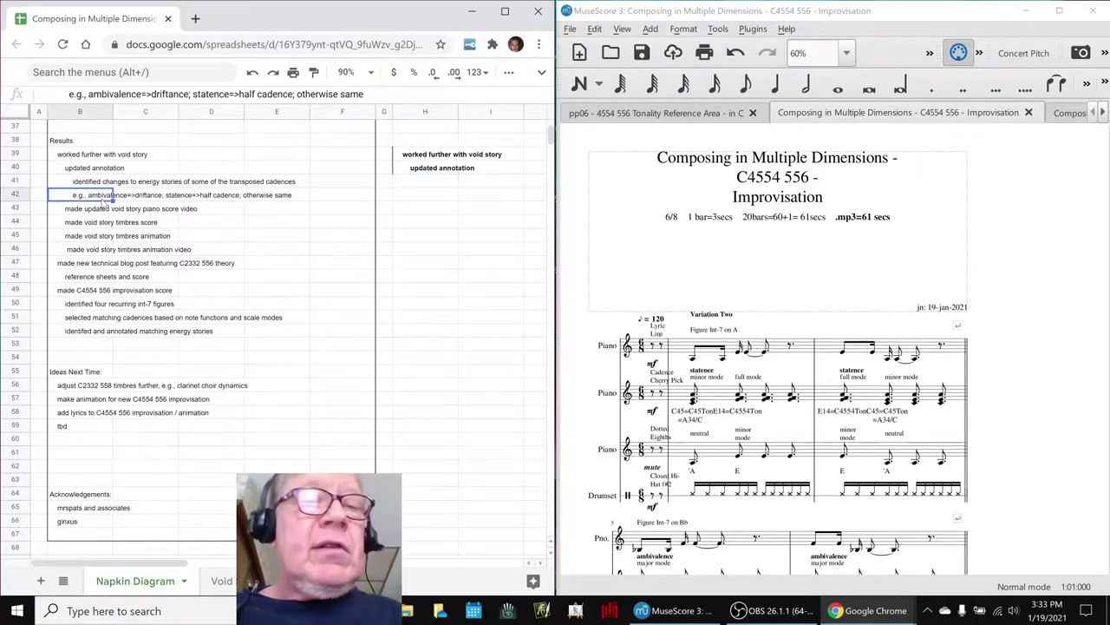
{"action": "key", "text": "ctrl+c"}
{"action": "key", "text": "Right"}
{"action": "key", "text": "Right"}
{"action": "key", "text": "Right"}
{"action": "key", "text": "Right"}
{"action": "key", "text": "Right"}
{"action": "key", "text": "Right"}
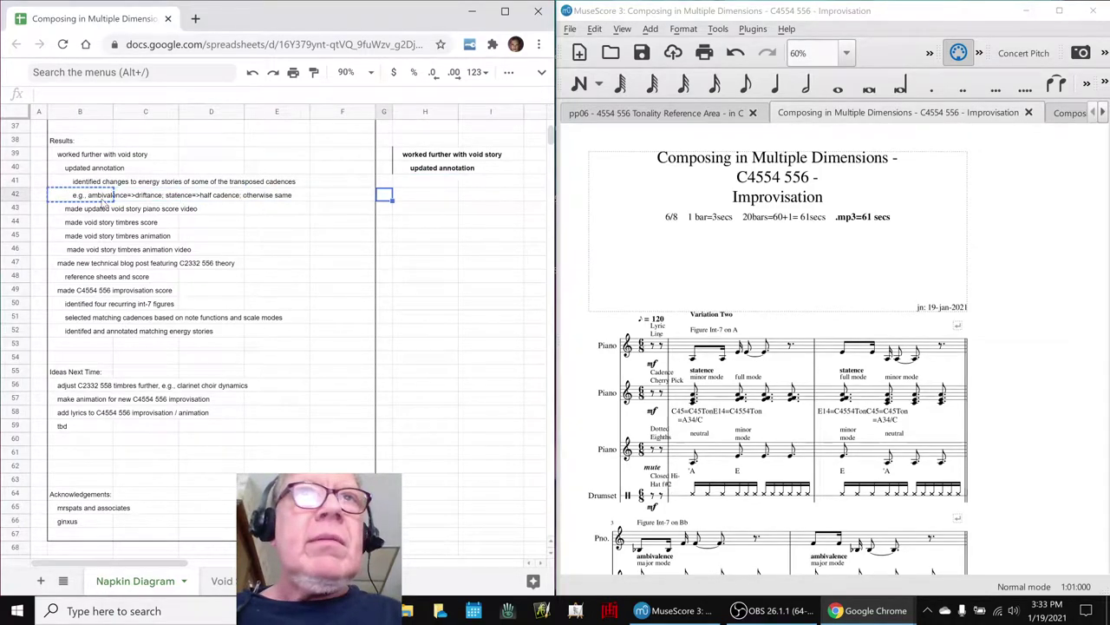
{"action": "key", "text": "ctrl+v"}
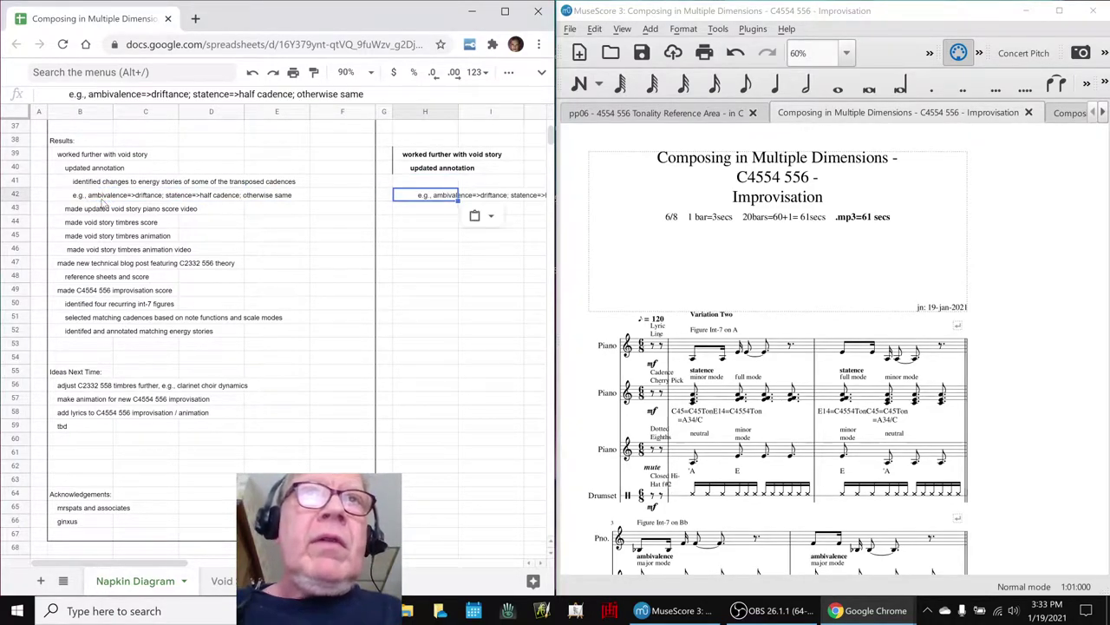
{"action": "key", "text": "Up"}
{"action": "key", "text": "Up"}
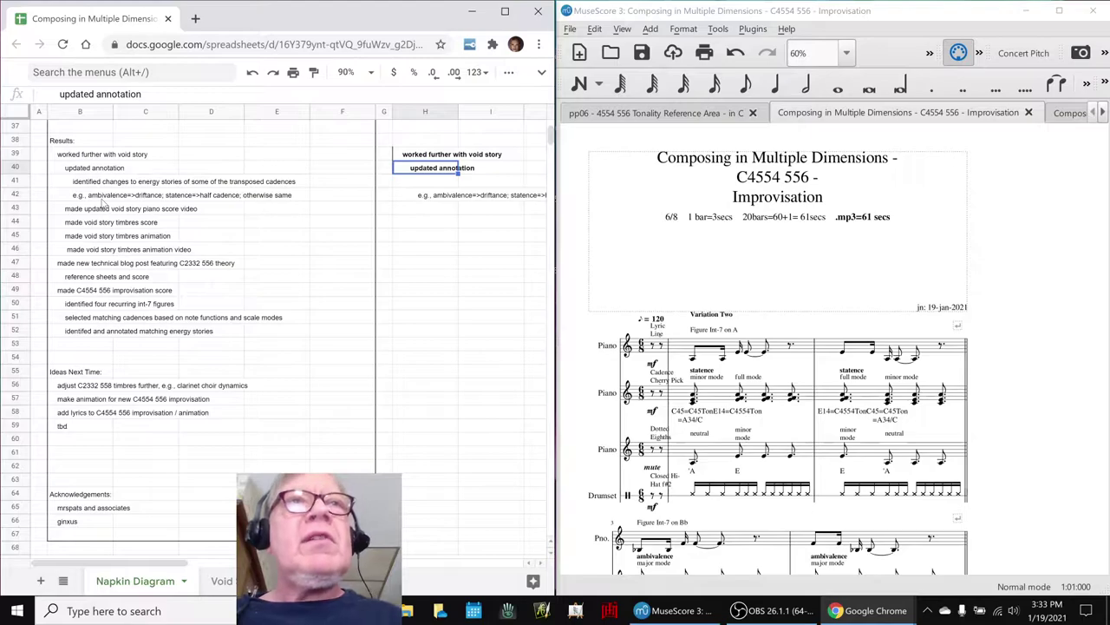
{"action": "key", "text": "Down"}
{"action": "key", "text": "Down"}
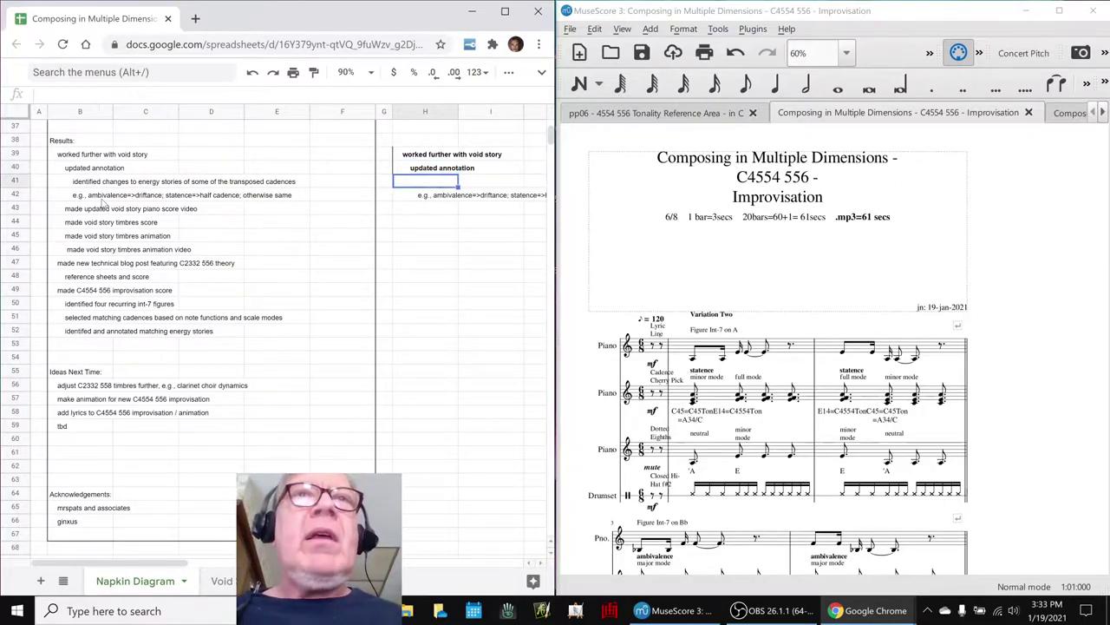
{"action": "key", "text": "ctrl+b"}
{"action": "key", "text": "Up"}
{"action": "key", "text": "Up"}
{"action": "key", "text": "Up"}
{"action": "key", "text": "Up"}
{"action": "key", "text": "Up"}
{"action": "key", "text": "Up"}
{"action": "key", "text": "Up"}
{"action": "key", "text": "Up"}
{"action": "key", "text": "Up"}
{"action": "key", "text": "Up"}
{"action": "key", "text": "Up"}
{"action": "key", "text": "Up"}
{"action": "key", "text": "Up"}
{"action": "key", "text": "Up"}
{"action": "key", "text": "Up"}
{"action": "key", "text": "Up"}
{"action": "key", "text": "Up"}
{"action": "key", "text": "Up"}
{"action": "key", "text": "Up"}
{"action": "key", "text": "Up"}
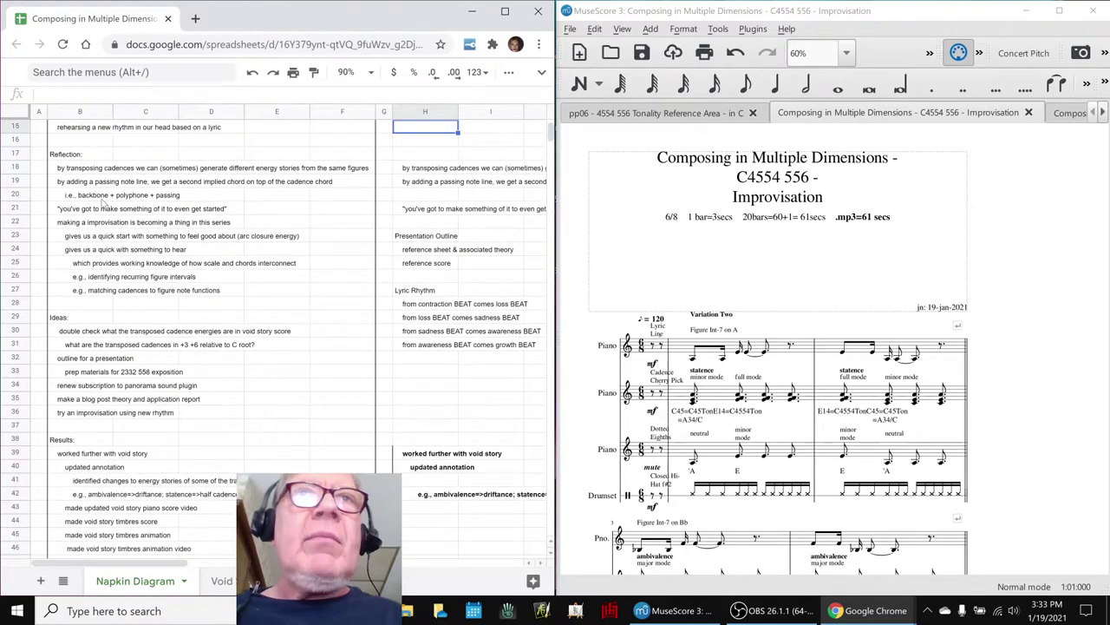
Bold the 'by transposing cadences…' line in H18 and check its full text
{"action": "key", "text": "Up"}
{"action": "key", "text": "ctrl+b"}
{"action": "key", "text": "Right"}
{"action": "key", "text": "Right"}
{"action": "key", "text": "Right"}
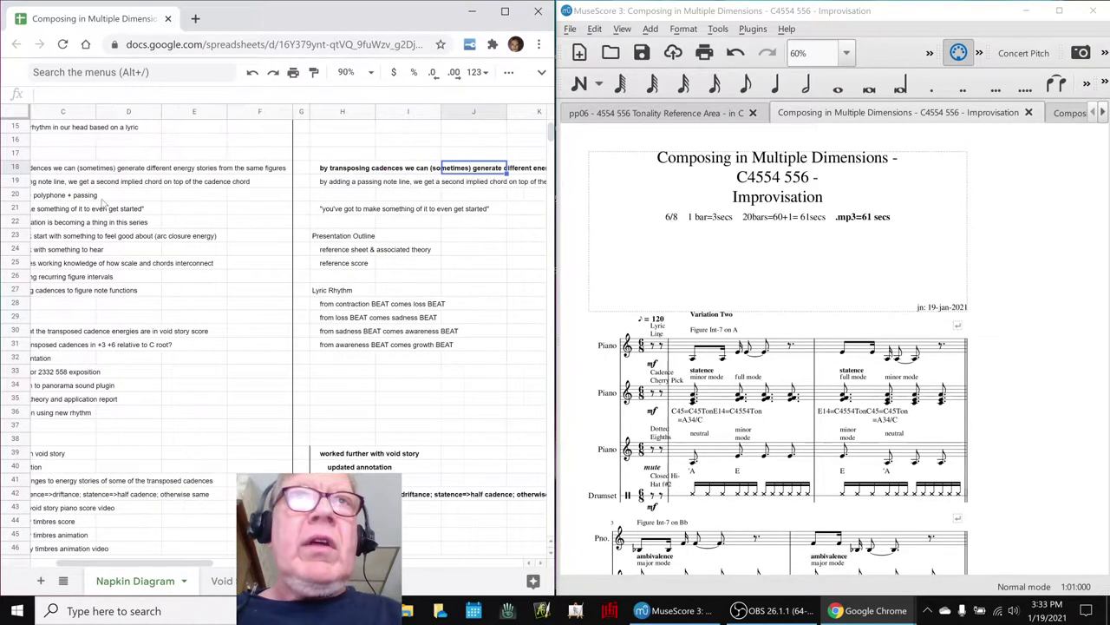
{"action": "key", "text": "Left"}
{"action": "key", "text": "Left"}
{"action": "key", "text": "Left"}
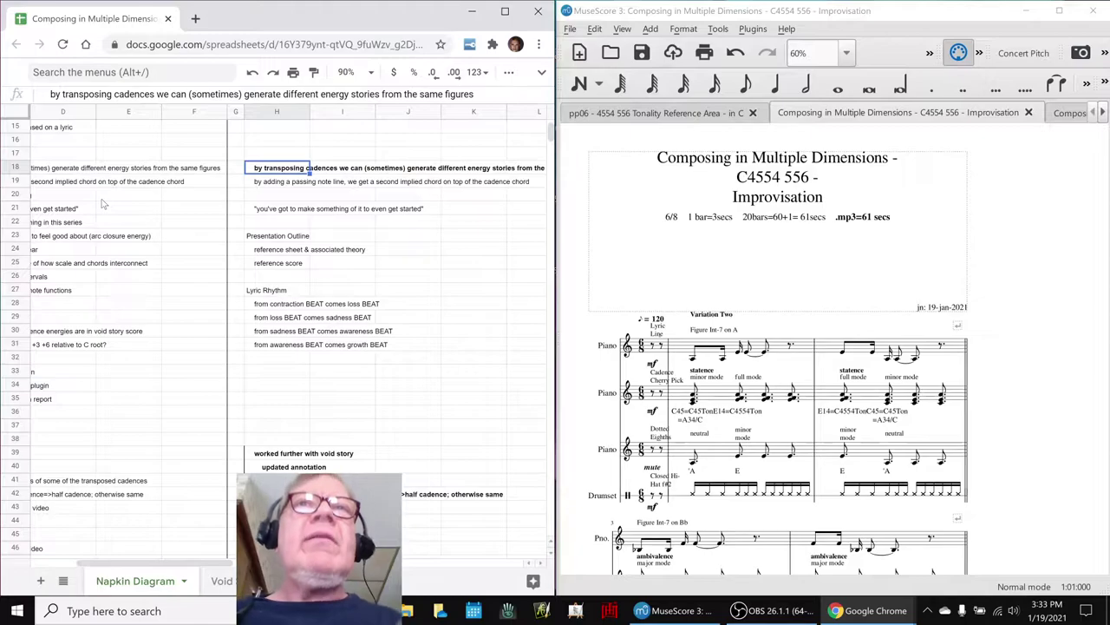
{"action": "key", "text": "Right"}
{"action": "key", "text": "Right"}
{"action": "key", "text": "Right"}
{"action": "key", "text": "Right"}
{"action": "key", "text": "Left"}
{"action": "key", "text": "Left"}
{"action": "key", "text": "Left"}
{"action": "key", "text": "Left"}
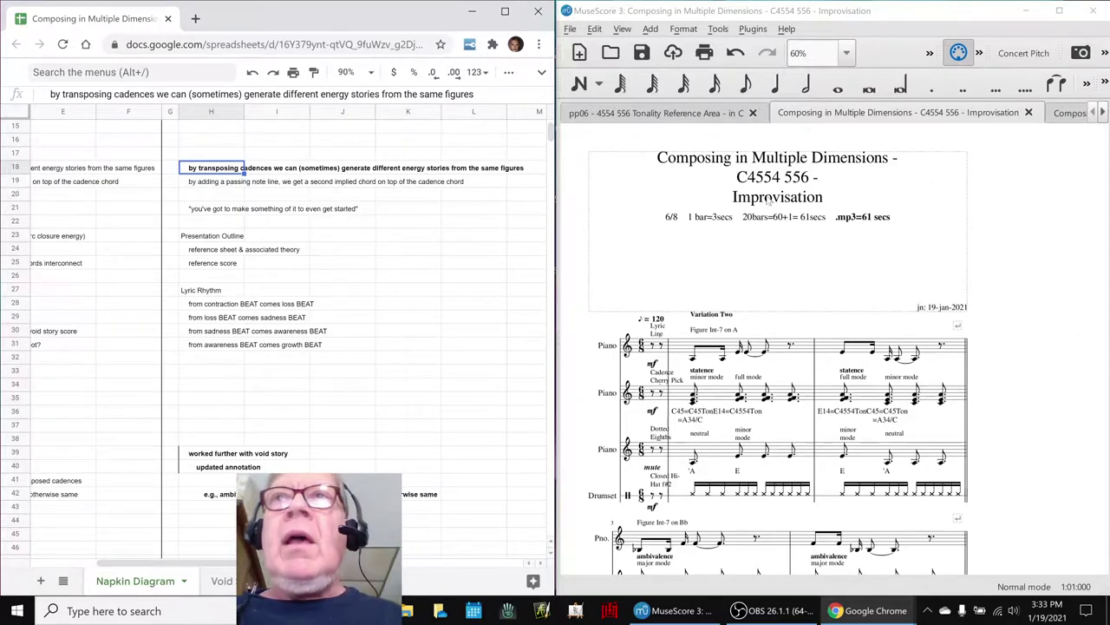
{"action": "left_click", "coordinate": [1072, 115]}
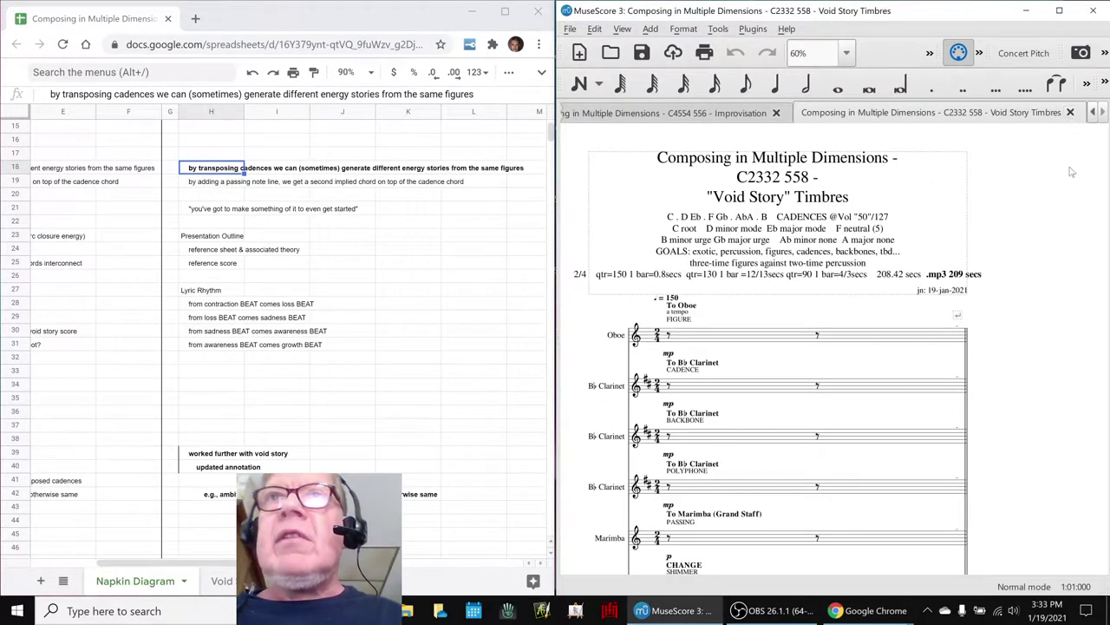
{"action": "scroll", "coordinate": [1070, 368], "scroll_direction": "down", "scroll_amount": 8}
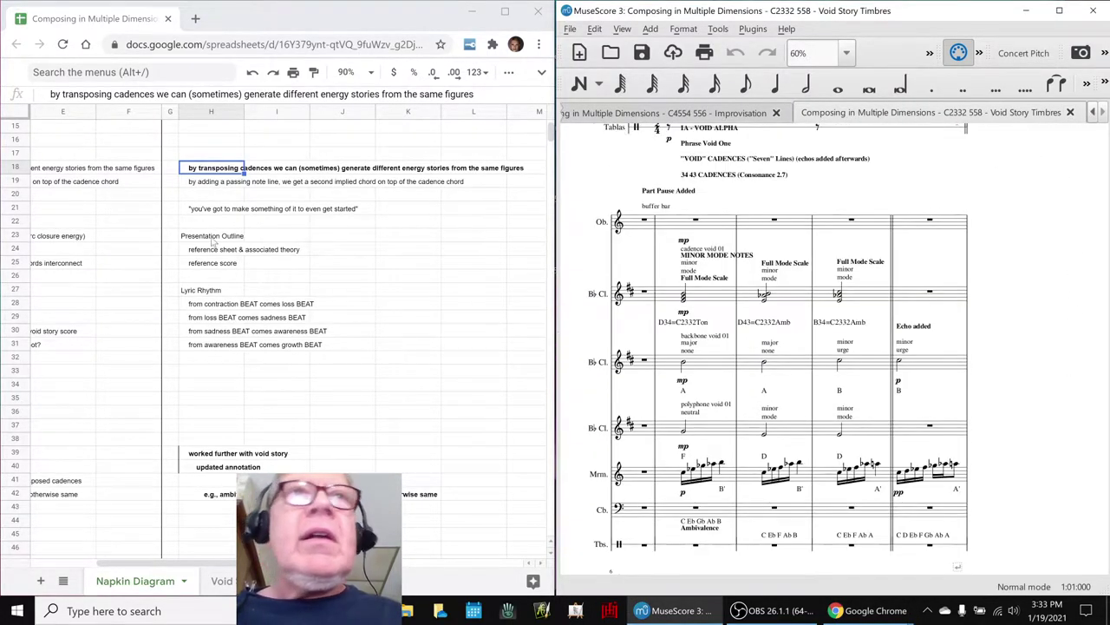
{"action": "left_click", "coordinate": [212, 186]}
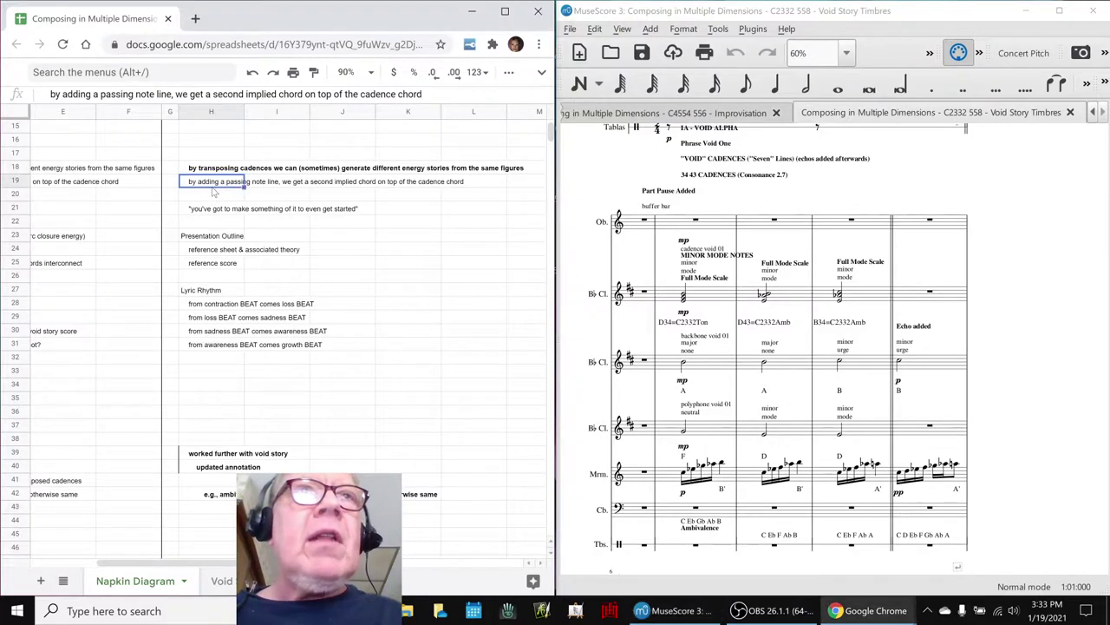
{"action": "key", "text": "ctrl+b"}
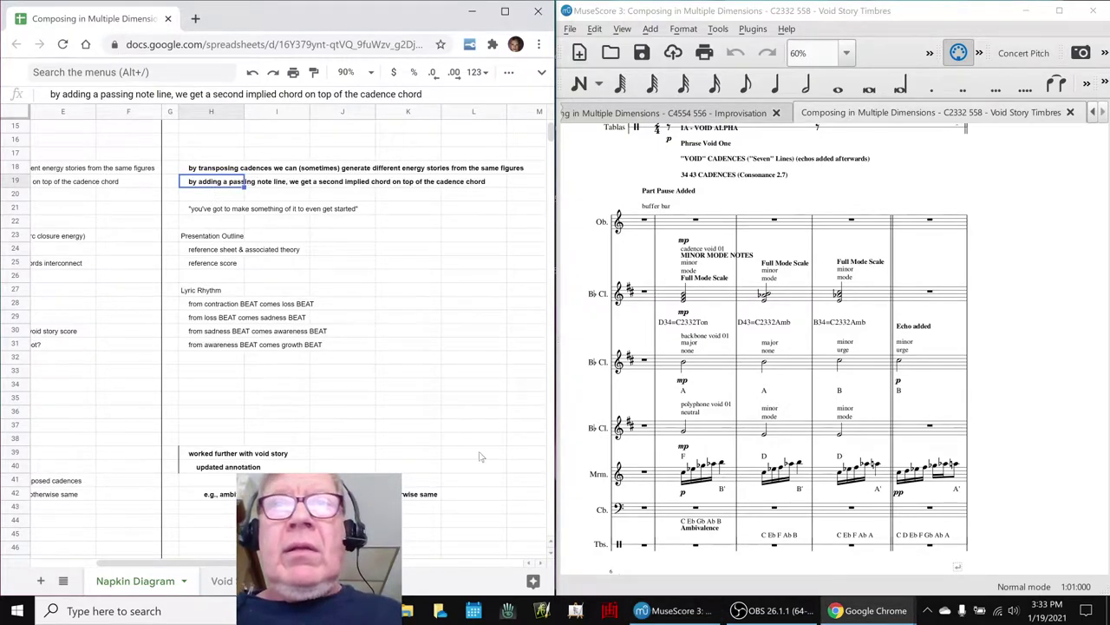
{"action": "left_click", "coordinate": [725, 480]}
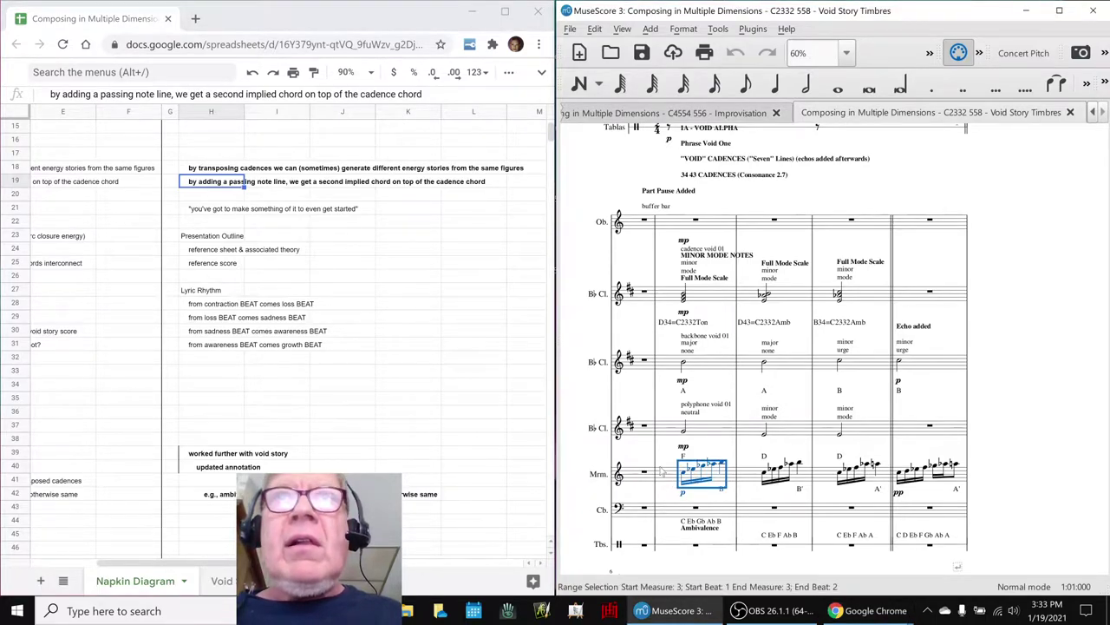
{"action": "scroll", "coordinate": [690, 471], "scroll_direction": "up", "scroll_amount": 5}
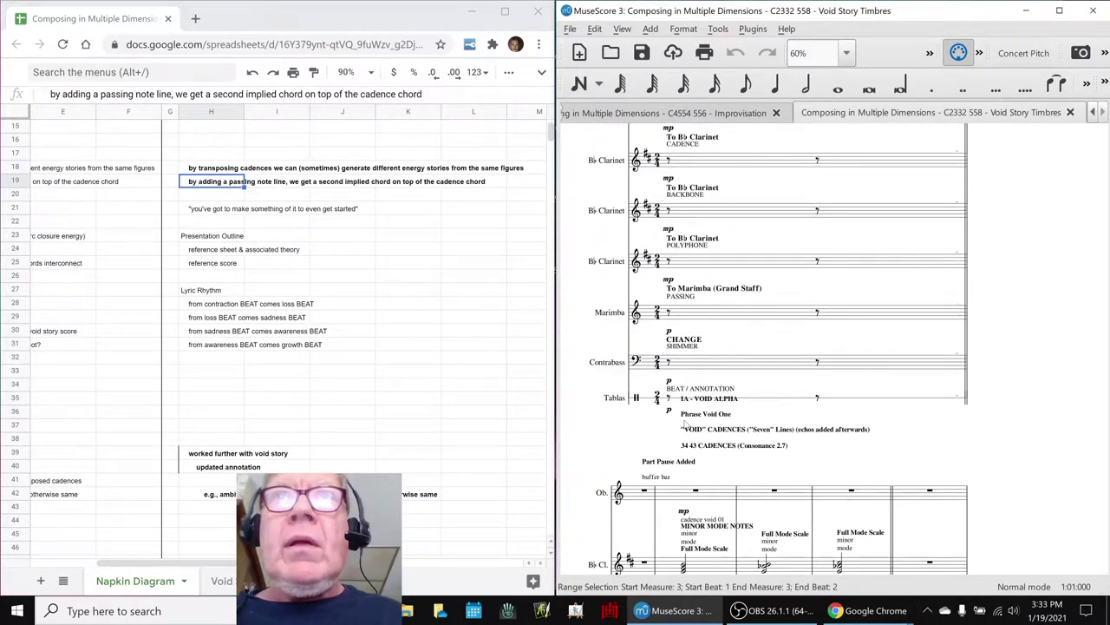
{"action": "left_click", "coordinate": [693, 296]}
{"action": "scroll", "coordinate": [726, 323], "scroll_direction": "down", "scroll_amount": 6}
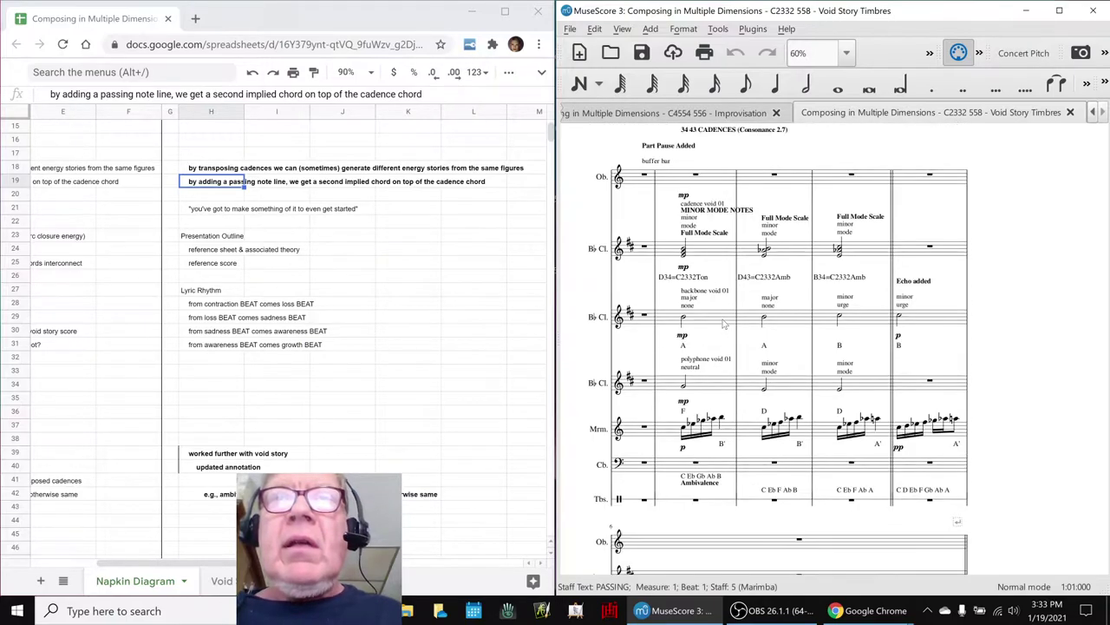
{"action": "left_click", "coordinate": [722, 421]}
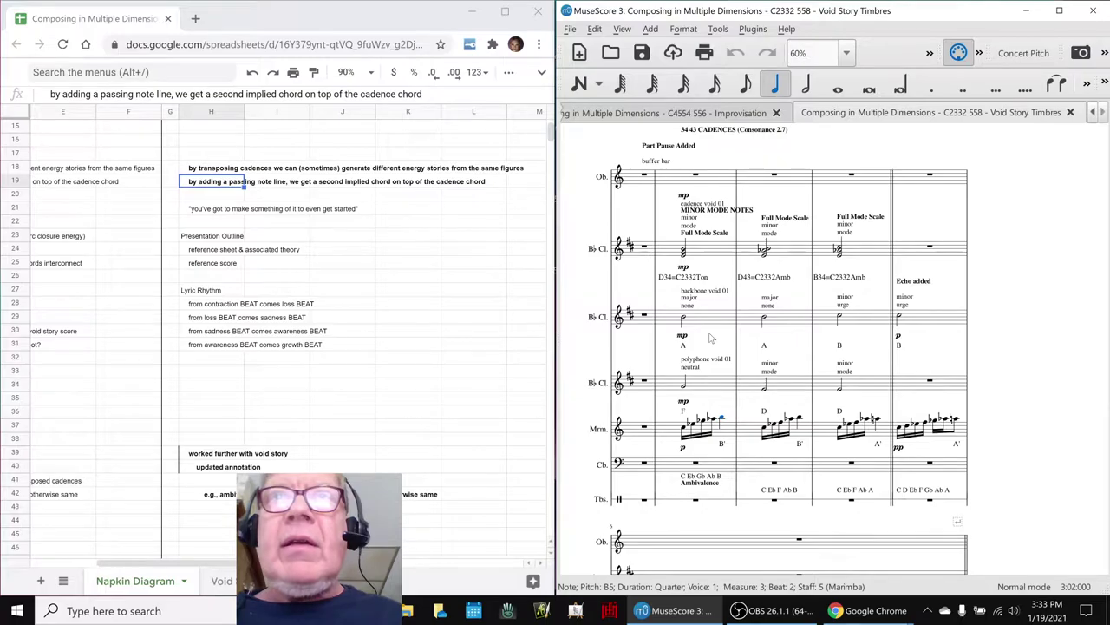
{"action": "left_click", "coordinate": [709, 388]}
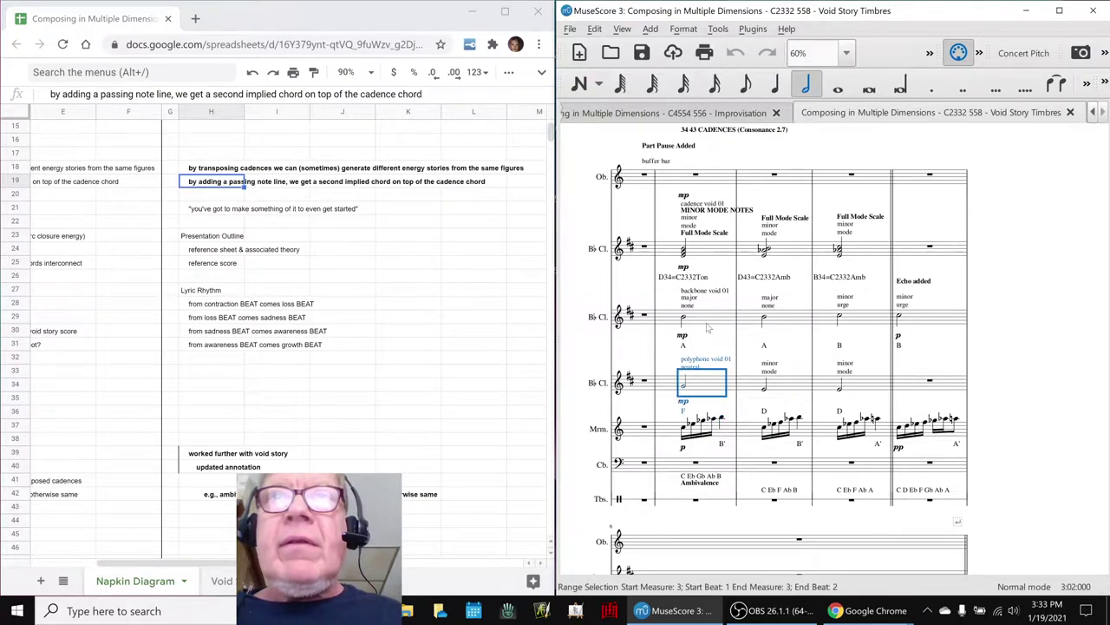
{"action": "left_click", "coordinate": [708, 326]}
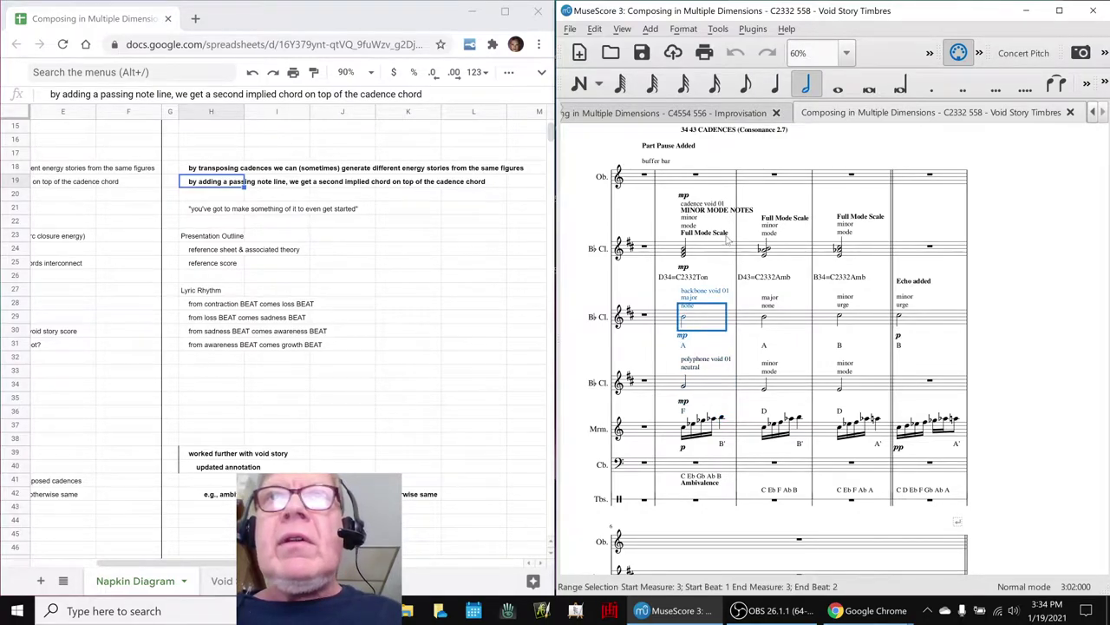
{"action": "left_click", "coordinate": [727, 249]}
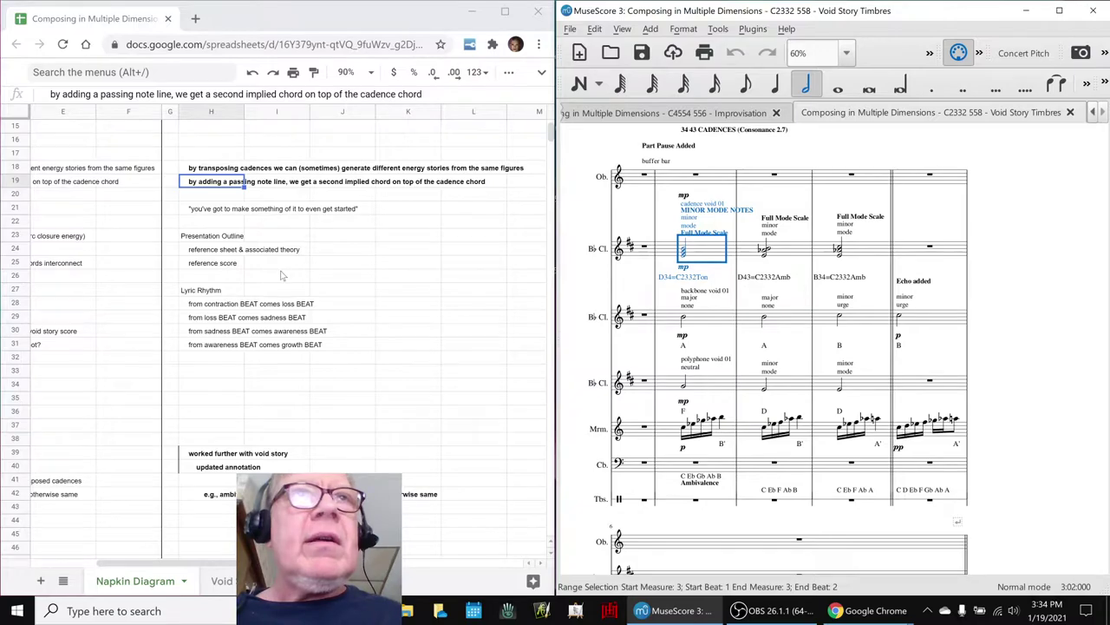
Copy 'made void story timbres score' from B44 into H44 and make it bold
{"action": "scroll", "coordinate": [296, 329], "scroll_direction": "down", "scroll_amount": 3}
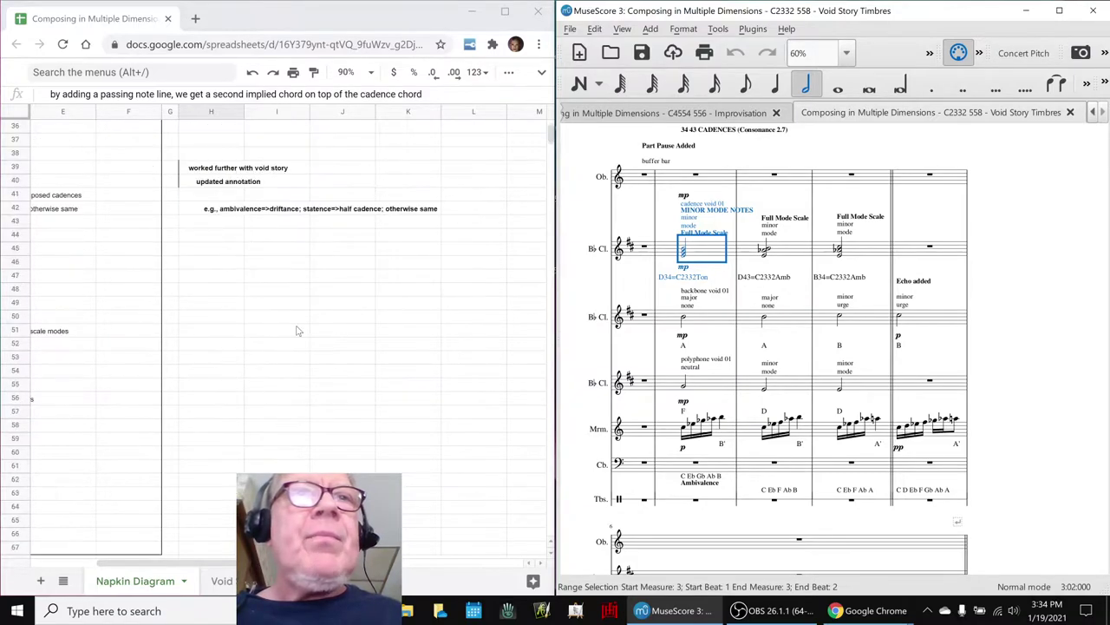
{"action": "left_click", "coordinate": [230, 210]}
{"action": "key", "text": "Left"}
{"action": "key", "text": "Left"}
{"action": "key", "text": "Left"}
{"action": "key", "text": "Left"}
{"action": "key", "text": "Left"}
{"action": "key", "text": "Left"}
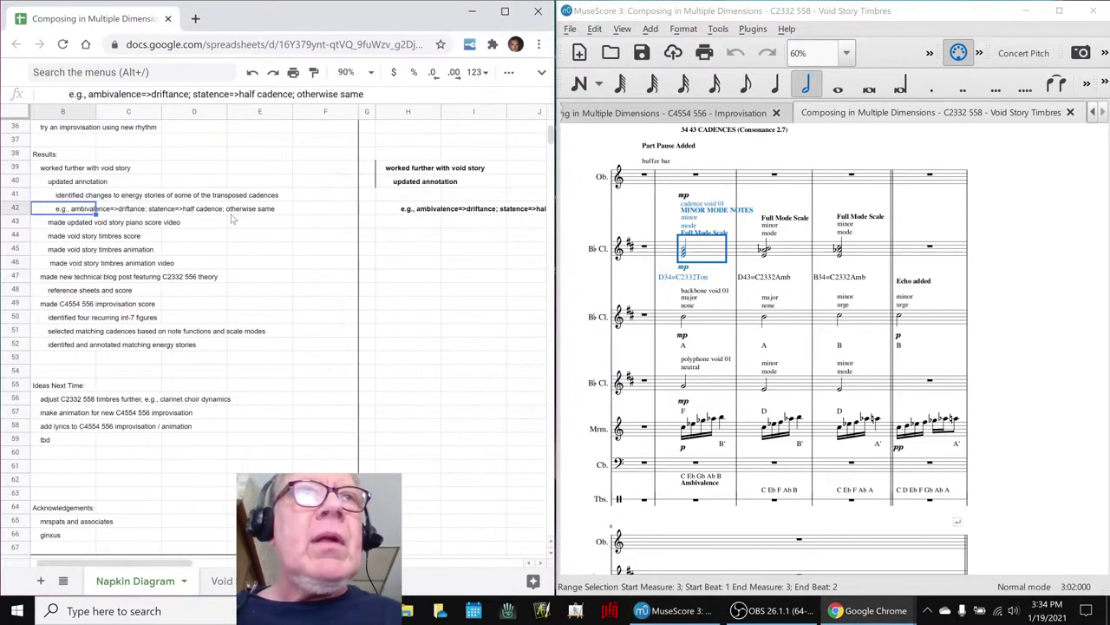
{"action": "key", "text": "Down"}
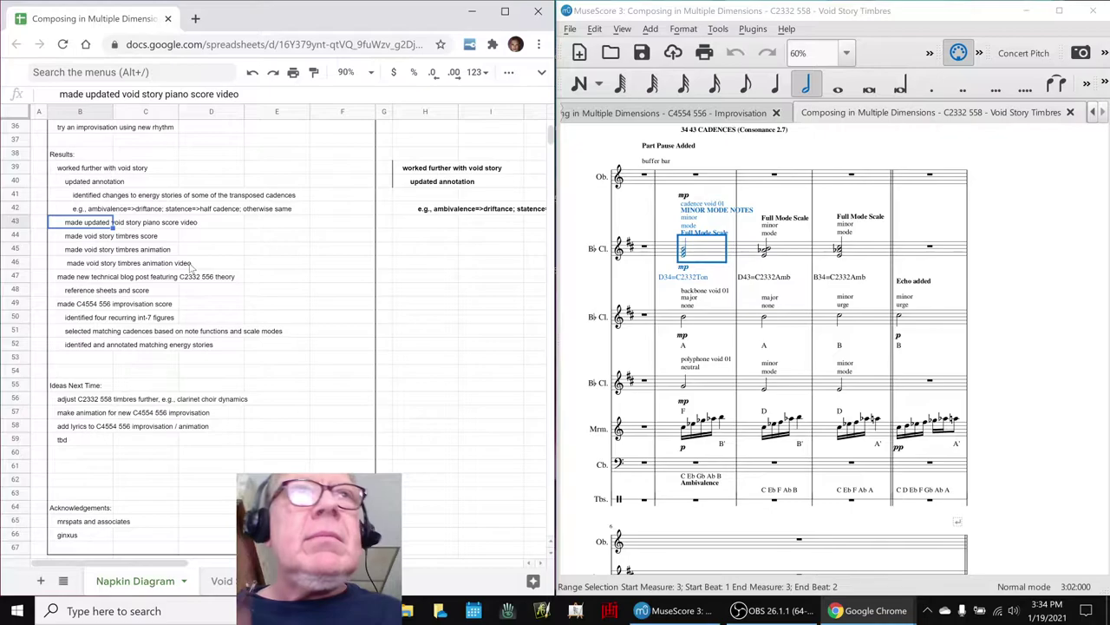
{"action": "left_click", "coordinate": [79, 235]}
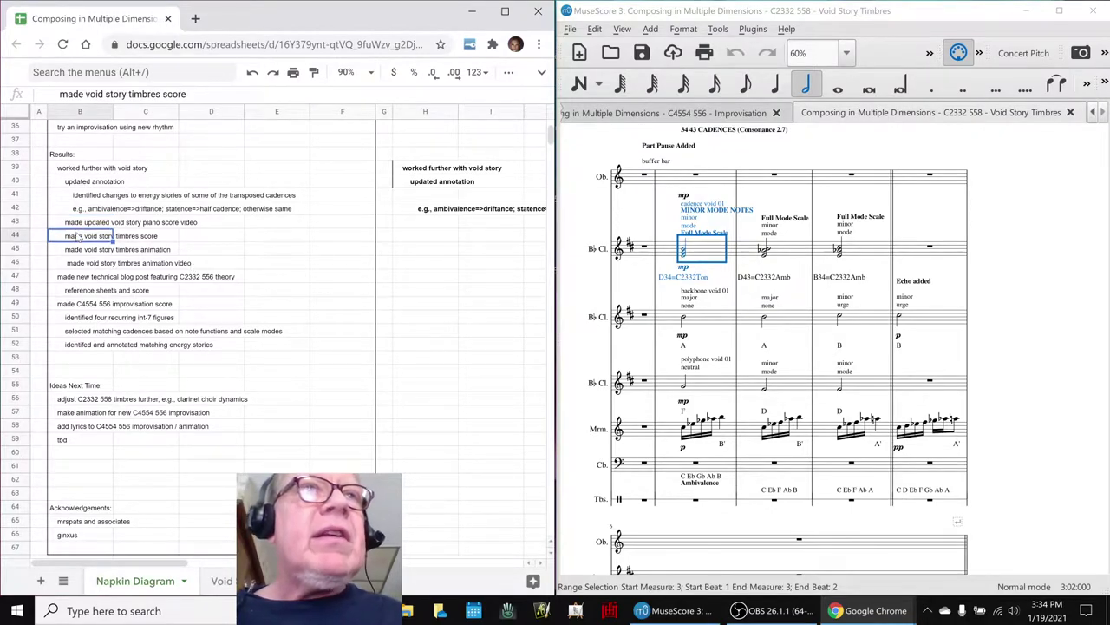
{"action": "key", "text": "ctrl+c"}
{"action": "key", "text": "Right"}
{"action": "key", "text": "Right"}
{"action": "key", "text": "Right"}
{"action": "key", "text": "Right"}
{"action": "key", "text": "Right"}
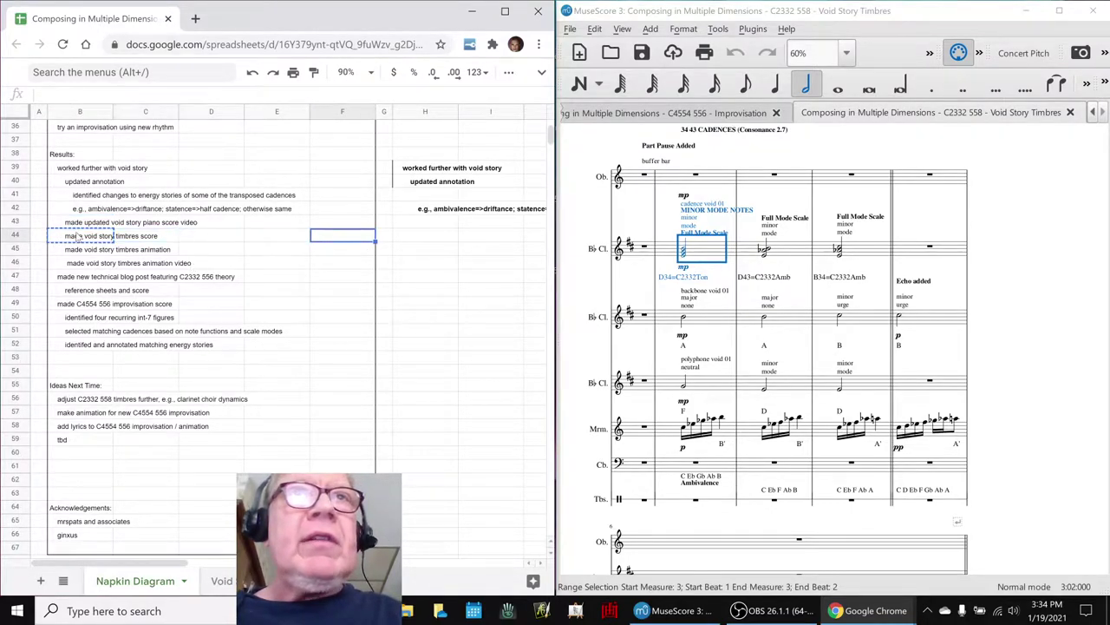
{"action": "key", "text": "Right"}
{"action": "key", "text": "ctrl+v"}
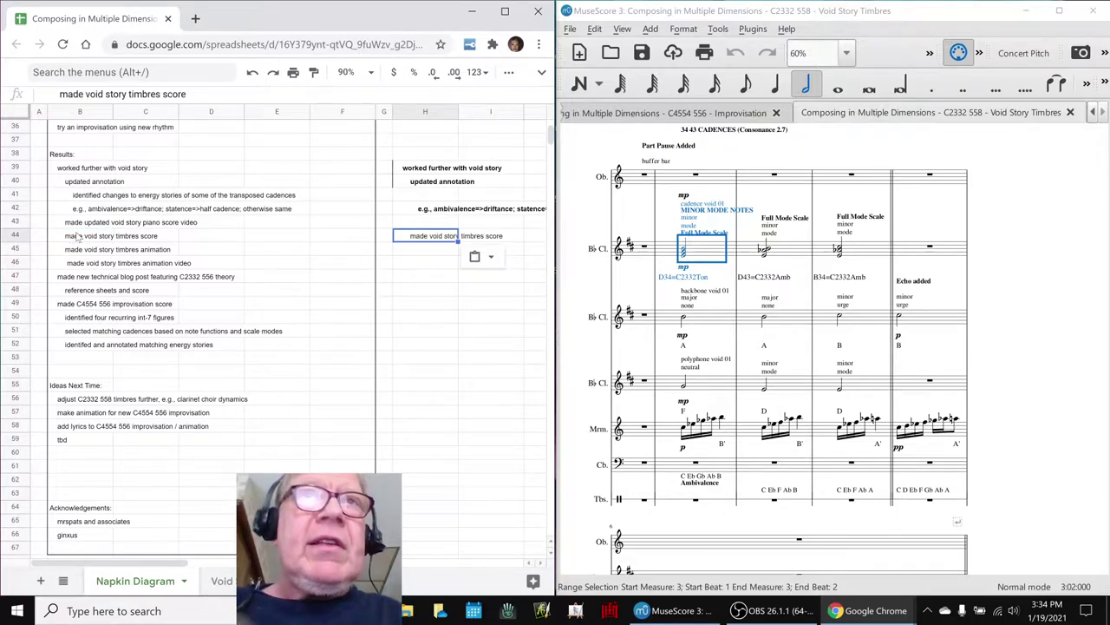
{"action": "key", "text": "ctrl+b"}
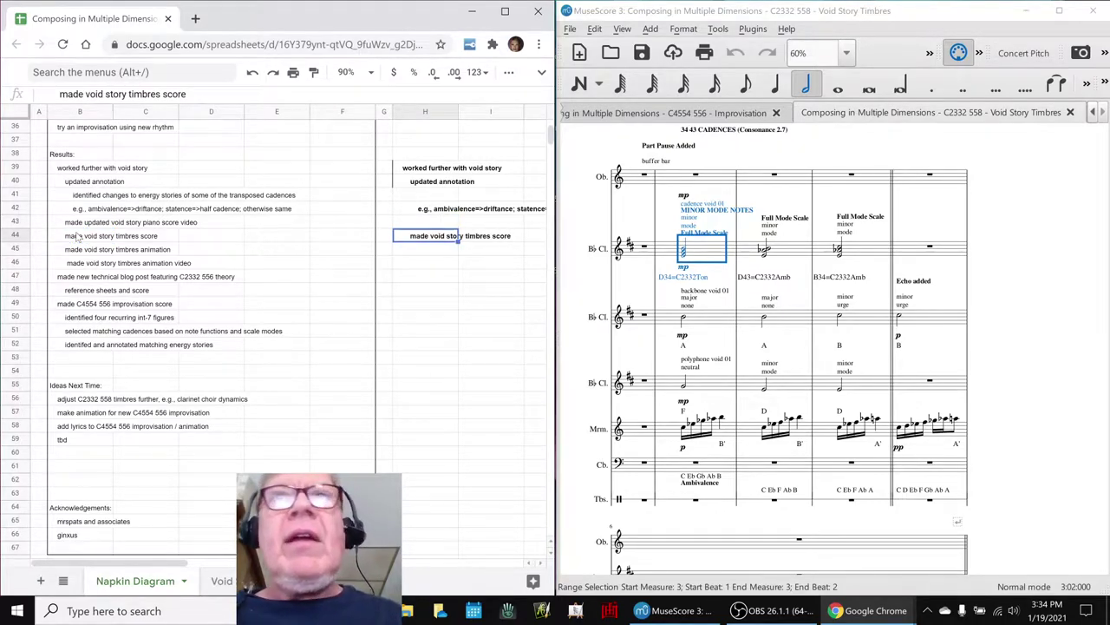
{"action": "left_click", "coordinate": [1021, 371]}
Play the Void Story Timbres score briefly from around the oboe's measure 3
{"action": "scroll", "coordinate": [1015, 371], "scroll_direction": "up", "scroll_amount": 5}
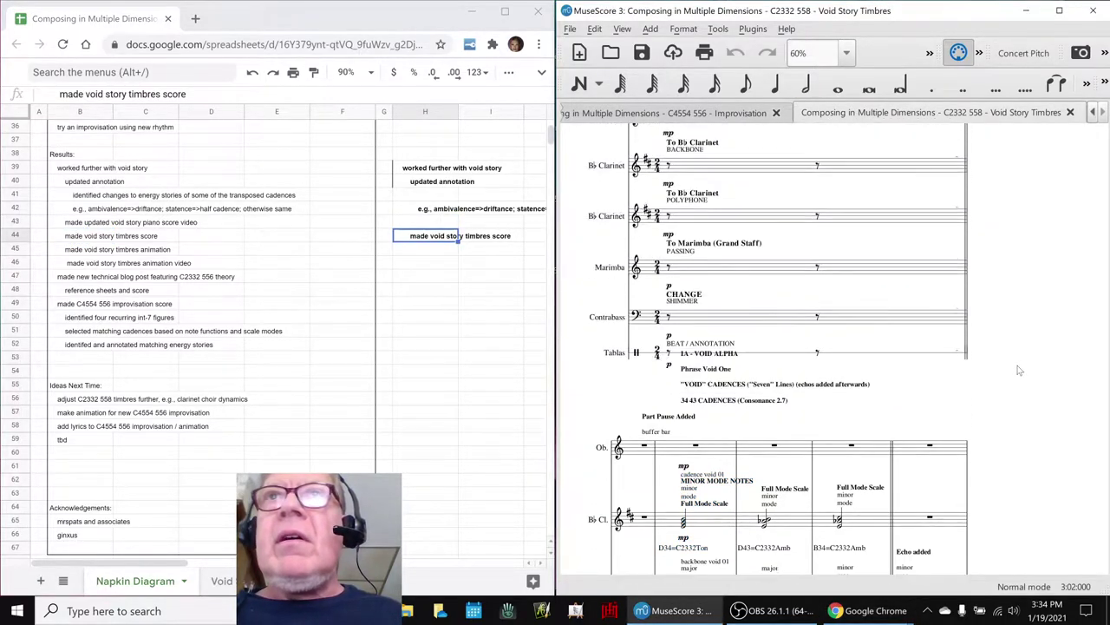
{"action": "scroll", "coordinate": [1013, 372], "scroll_direction": "down", "scroll_amount": 3}
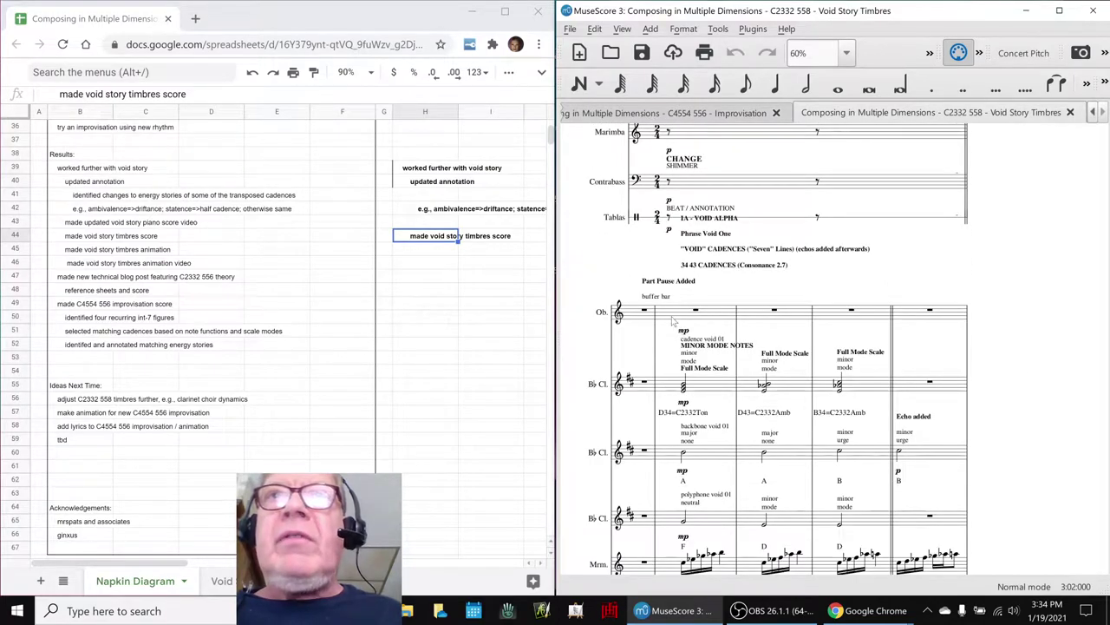
{"action": "left_click", "coordinate": [674, 320]}
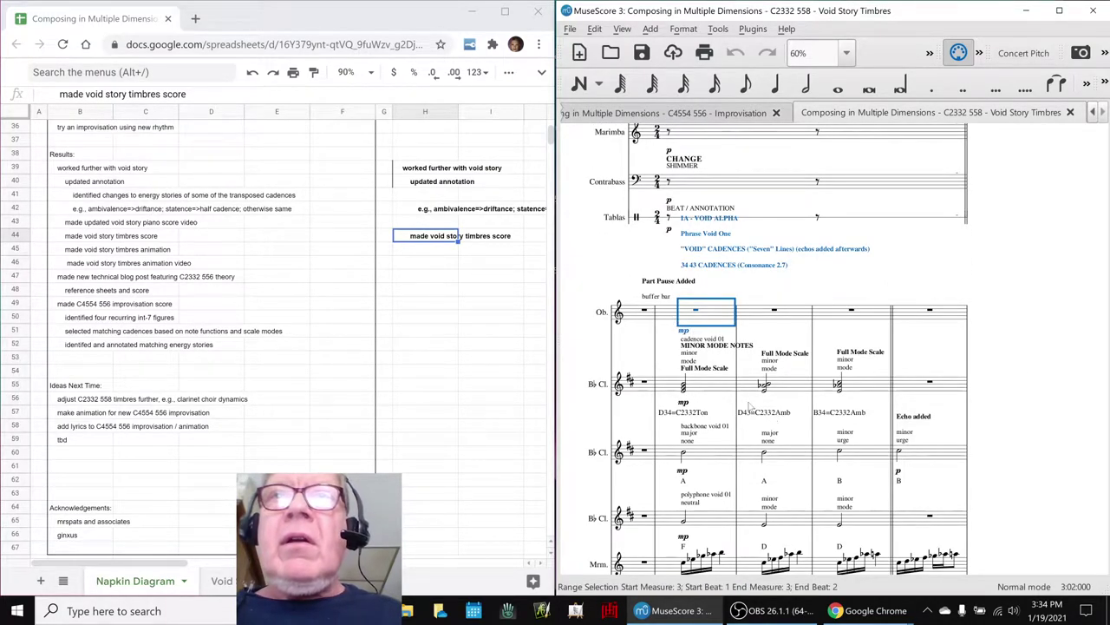
{"action": "left_click", "coordinate": [572, 343]}
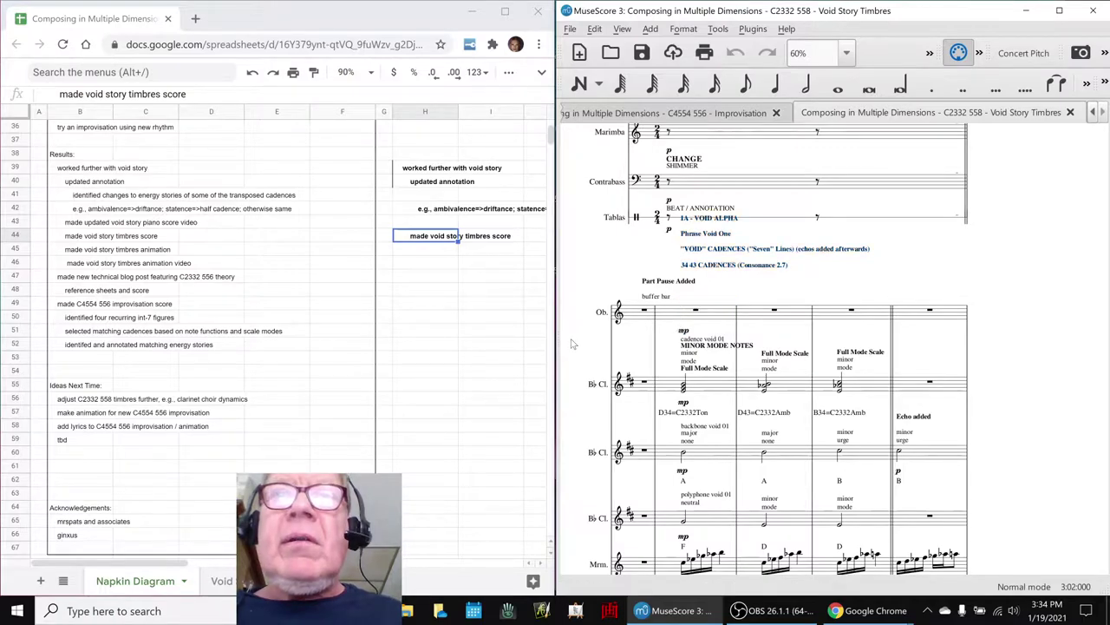
{"action": "scroll", "coordinate": [571, 343], "scroll_direction": "down", "scroll_amount": 1}
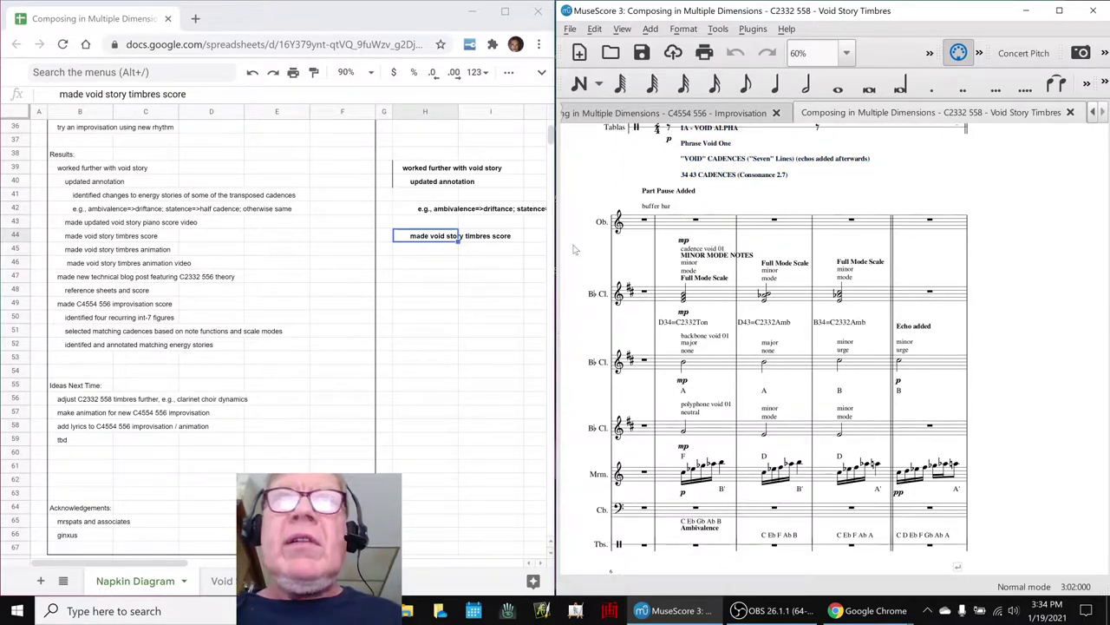
{"action": "key", "text": "space"}
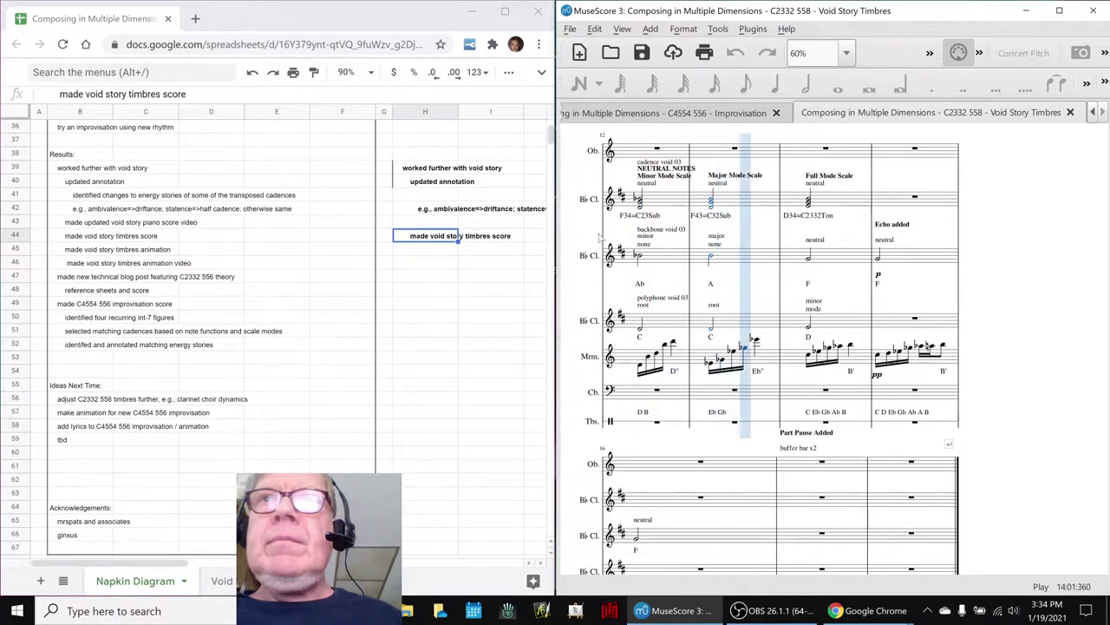
{"action": "key", "text": "space"}
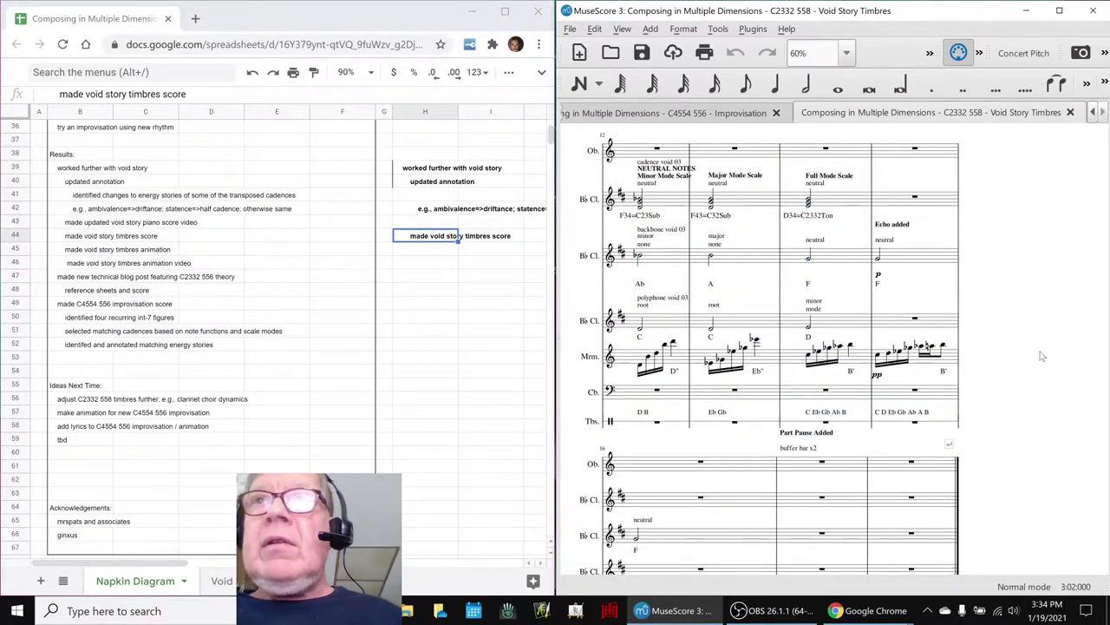
Scroll to the clarinet chord at measure 49 and play that passage twice
{"action": "scroll", "coordinate": [1043, 355], "scroll_direction": "down", "scroll_amount": 3}
{"action": "scroll", "coordinate": [1042, 354], "scroll_direction": "down", "scroll_amount": 10}
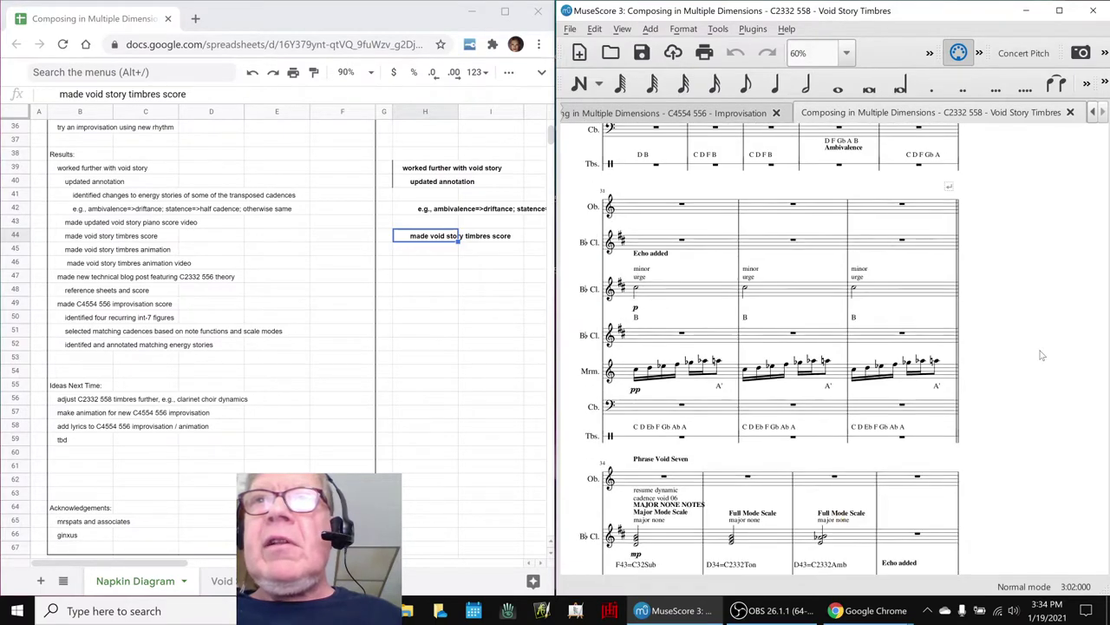
{"action": "scroll", "coordinate": [1043, 354], "scroll_direction": "down", "scroll_amount": 10}
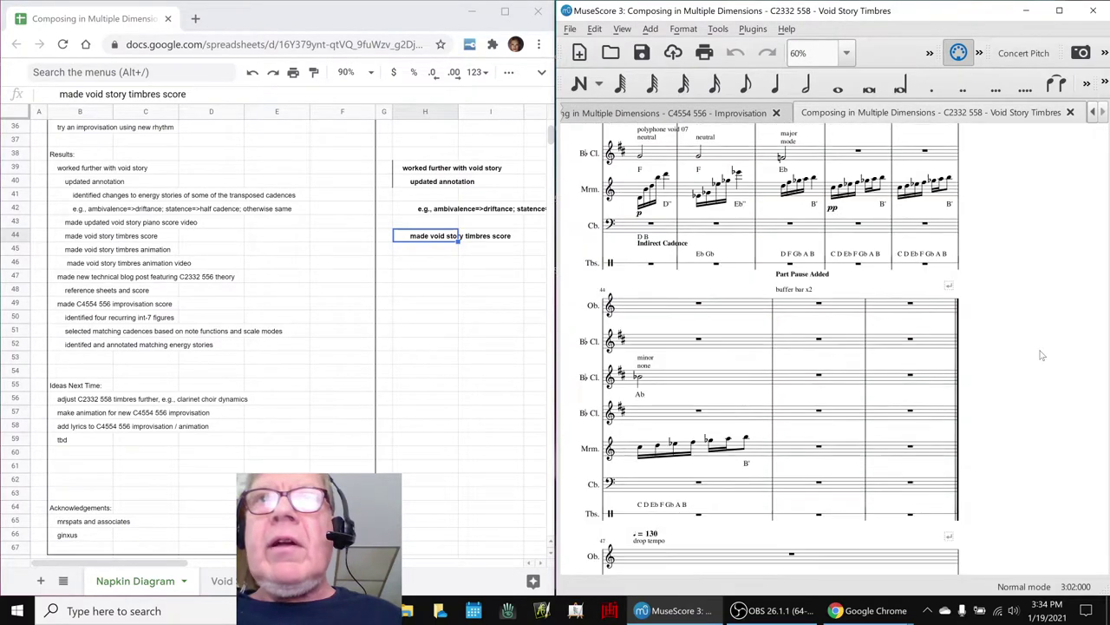
{"action": "scroll", "coordinate": [1043, 355], "scroll_direction": "down", "scroll_amount": 5}
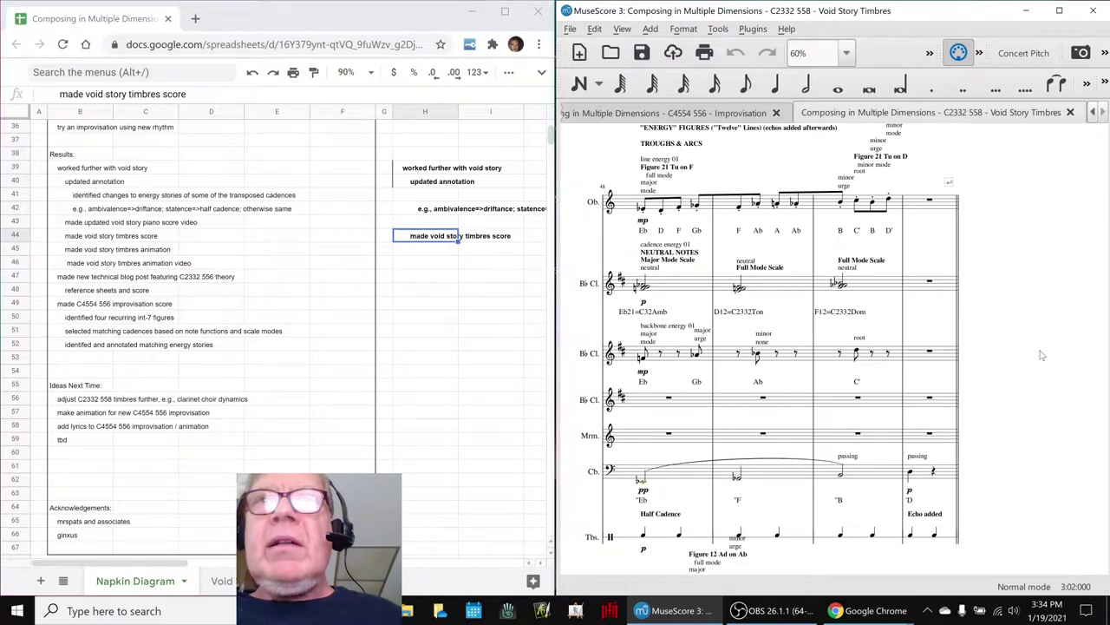
{"action": "scroll", "coordinate": [1043, 355], "scroll_direction": "up", "scroll_amount": 2}
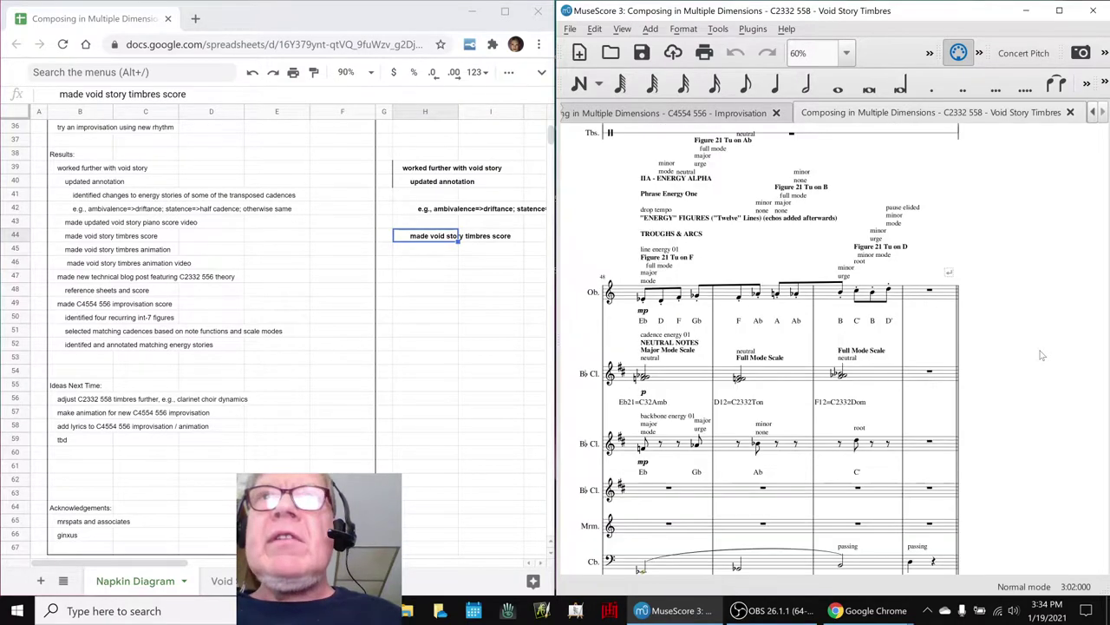
{"action": "left_click", "coordinate": [670, 375]}
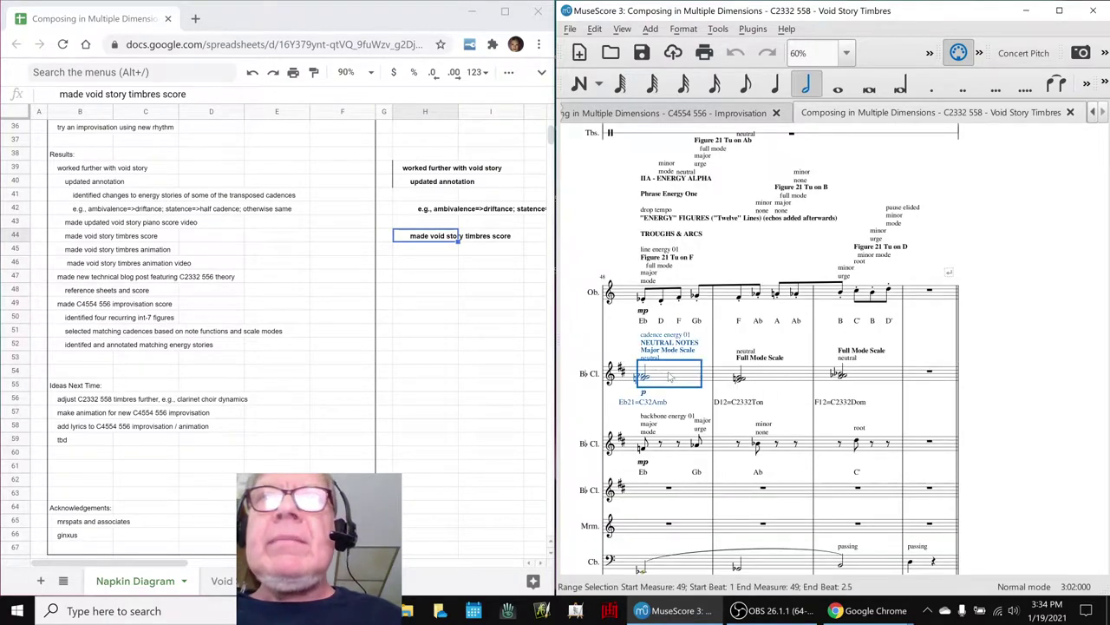
{"action": "left_click", "coordinate": [1009, 357]}
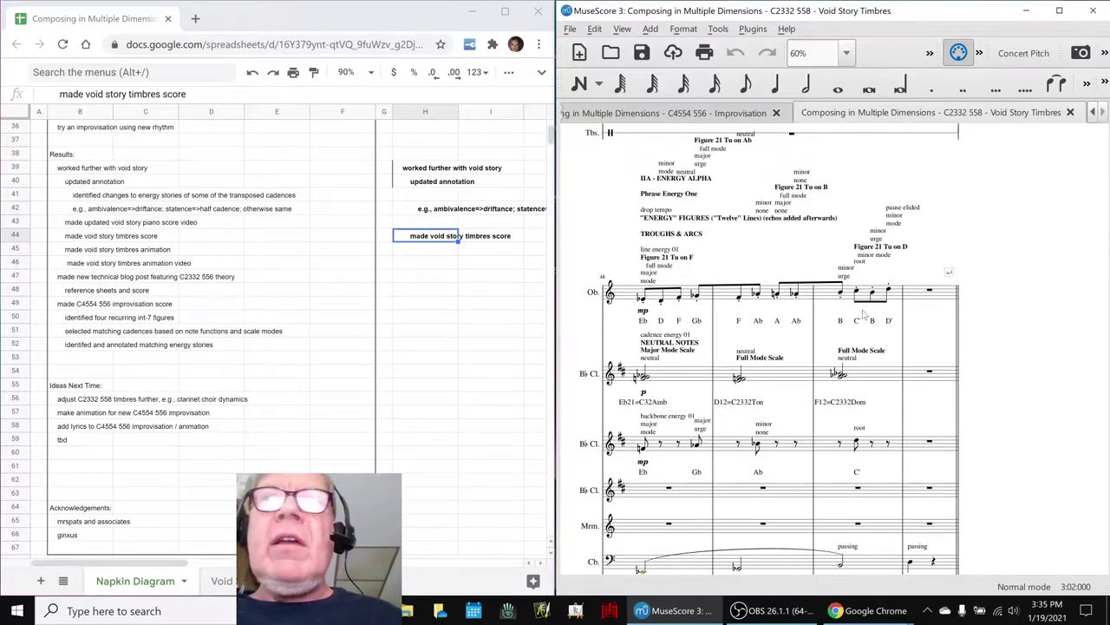
{"action": "key", "text": "space"}
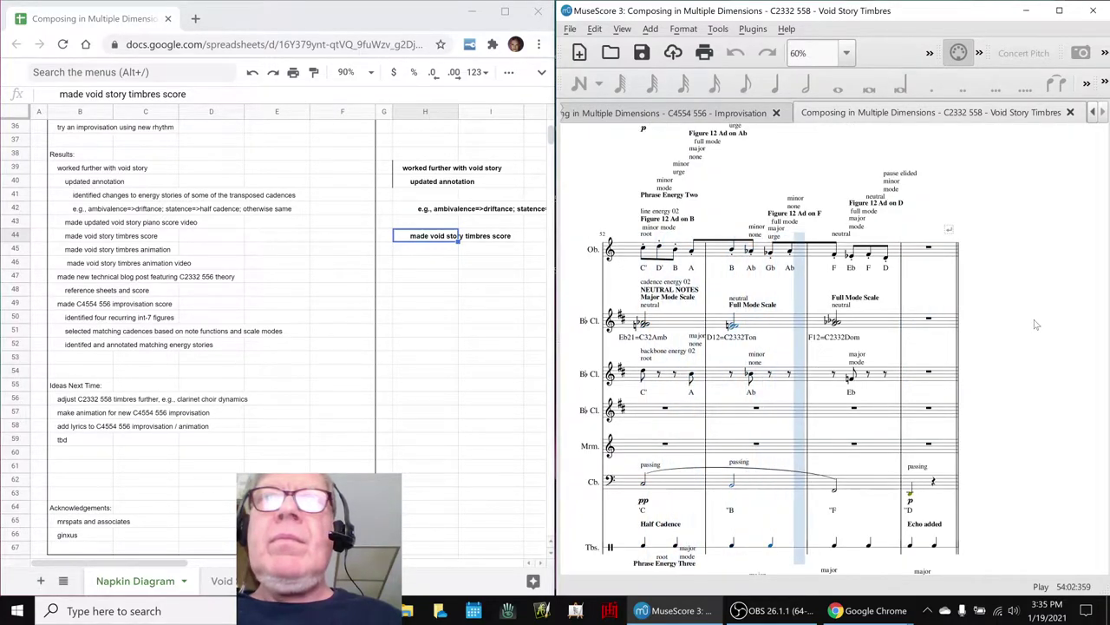
{"action": "key", "text": "space"}
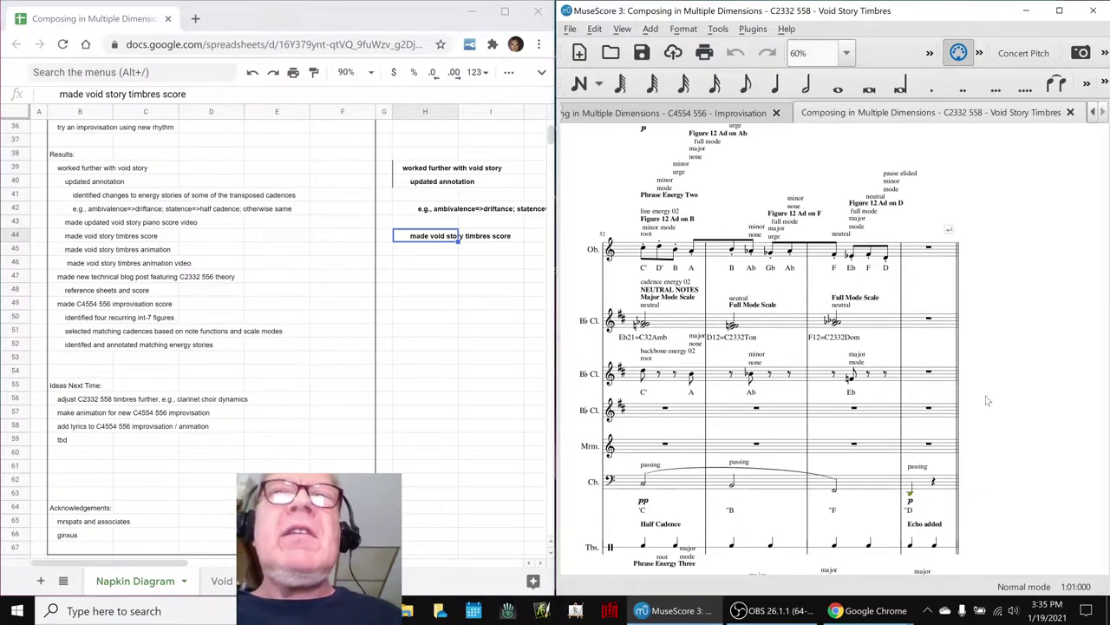
{"action": "key", "text": "space"}
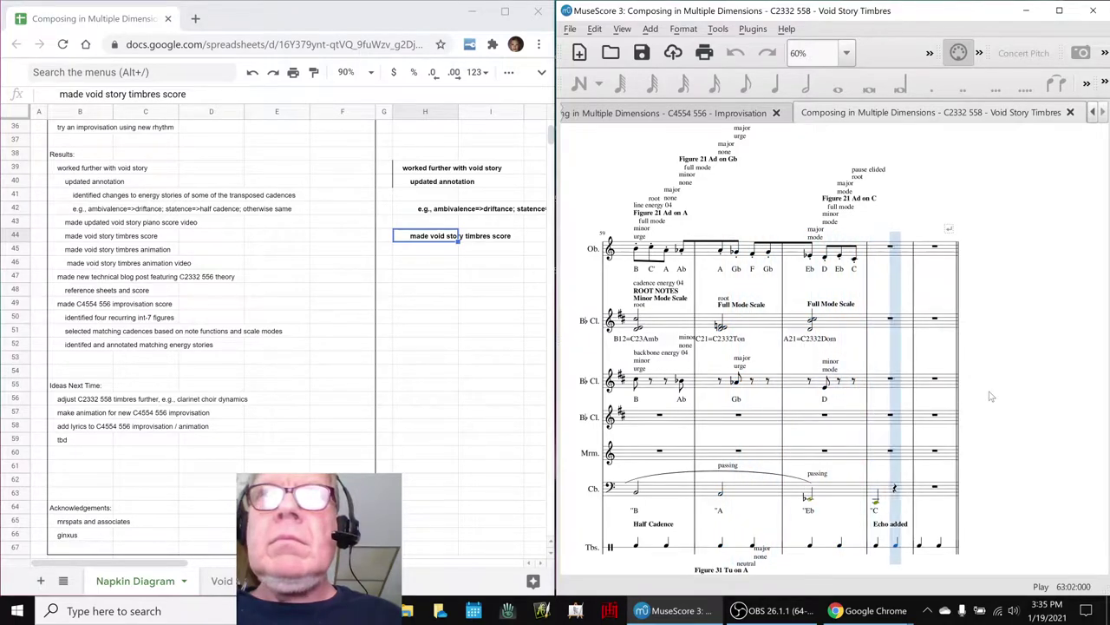
{"action": "key", "text": "space"}
{"action": "scroll", "coordinate": [991, 395], "scroll_direction": "down", "scroll_amount": 4}
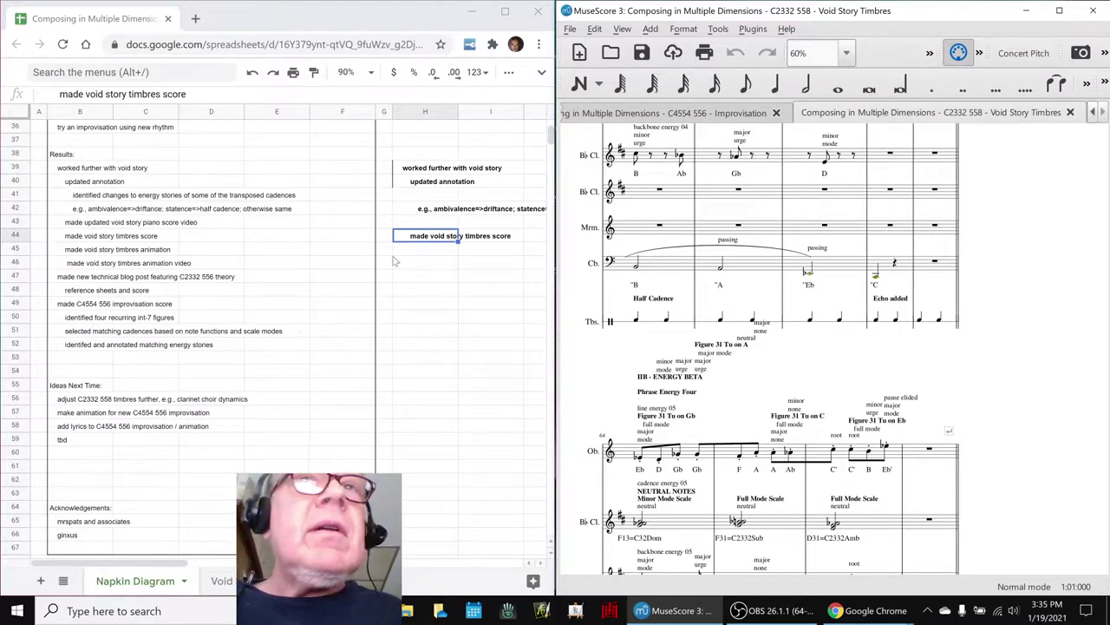
{"action": "left_click", "coordinate": [131, 265]}
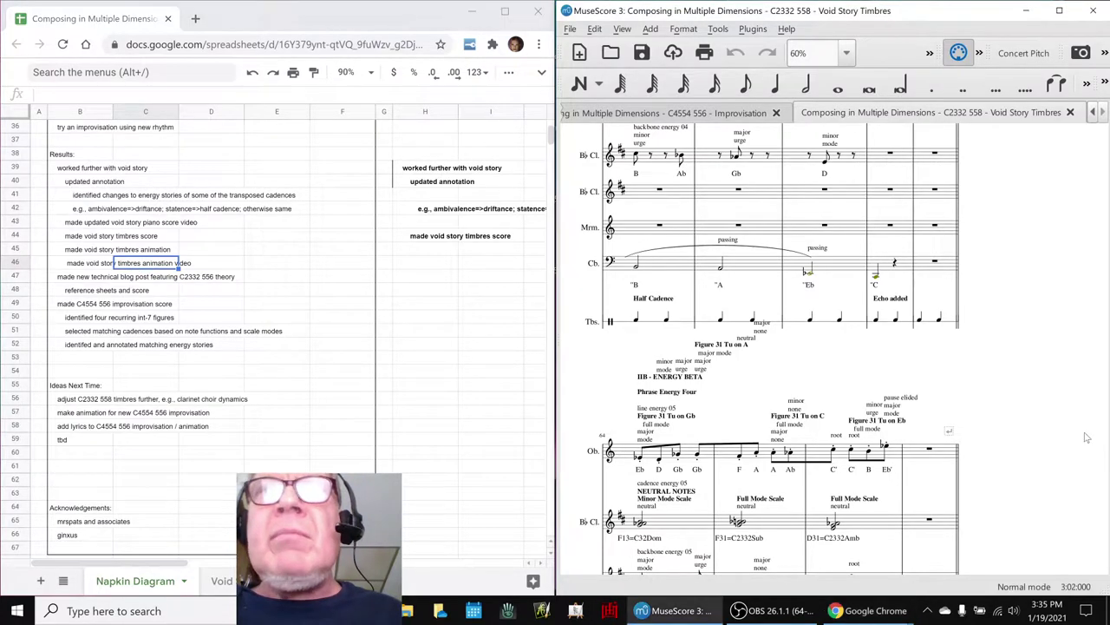
Play the Phrase Distinguish Six passage starting at measure 126, then scroll further down
{"action": "scroll", "coordinate": [1089, 436], "scroll_direction": "down", "scroll_amount": 10}
{"action": "scroll", "coordinate": [1084, 434], "scroll_direction": "down", "scroll_amount": 15}
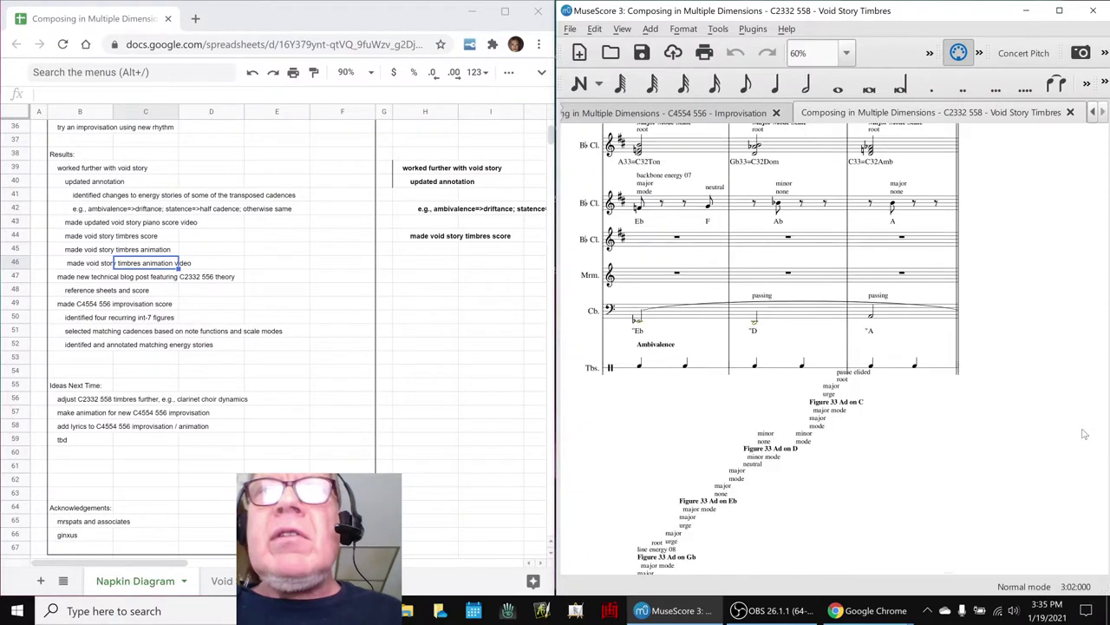
{"action": "scroll", "coordinate": [1054, 426], "scroll_direction": "down", "scroll_amount": 8}
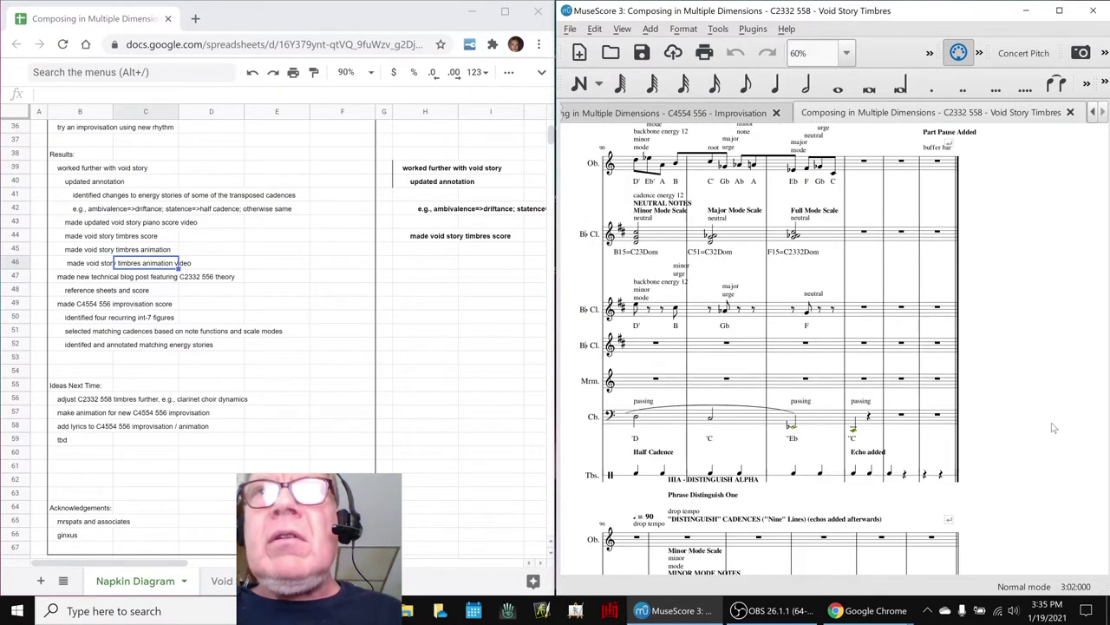
{"action": "scroll", "coordinate": [1054, 421], "scroll_direction": "down", "scroll_amount": 15}
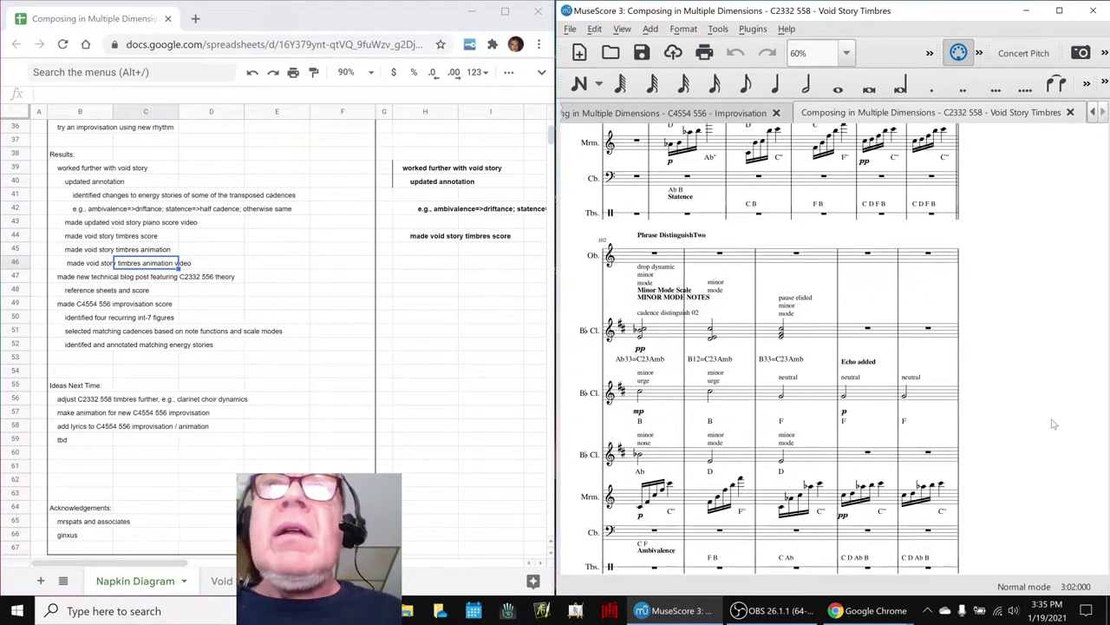
{"action": "scroll", "coordinate": [1054, 413], "scroll_direction": "down", "scroll_amount": 10}
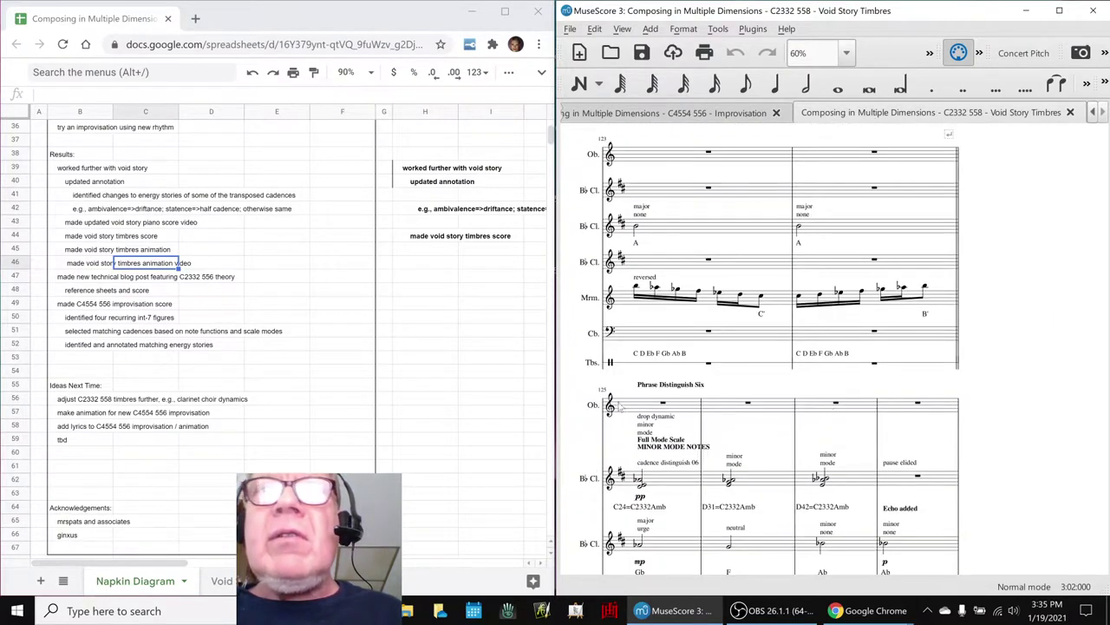
{"action": "left_click", "coordinate": [635, 408]}
{"action": "key", "text": "space"}
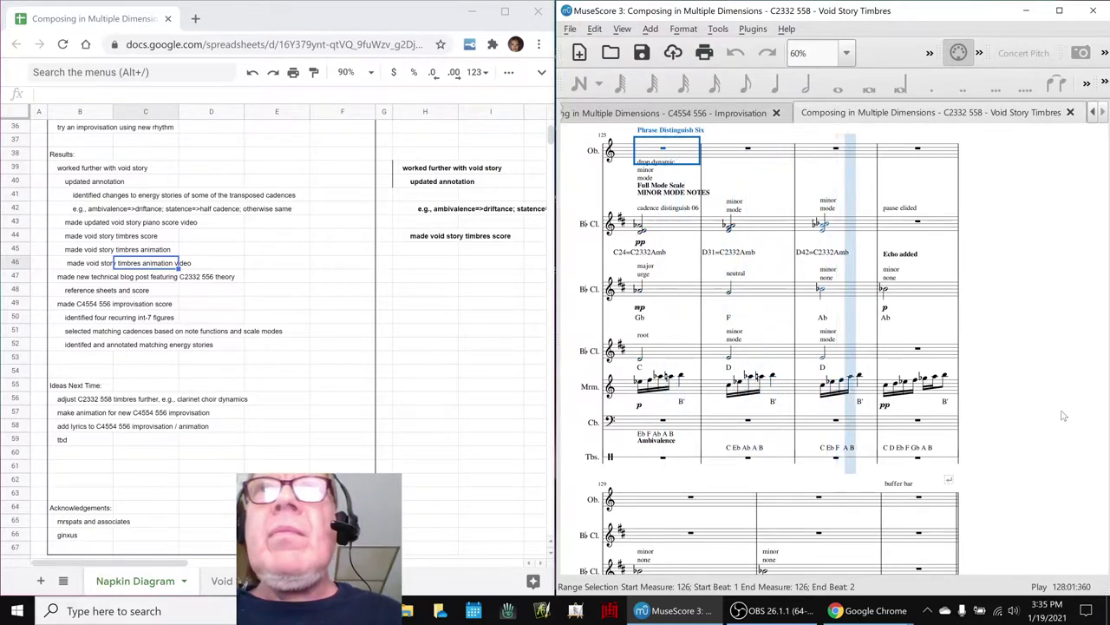
{"action": "key", "text": "space"}
{"action": "scroll", "coordinate": [1067, 414], "scroll_direction": "down", "scroll_amount": 10}
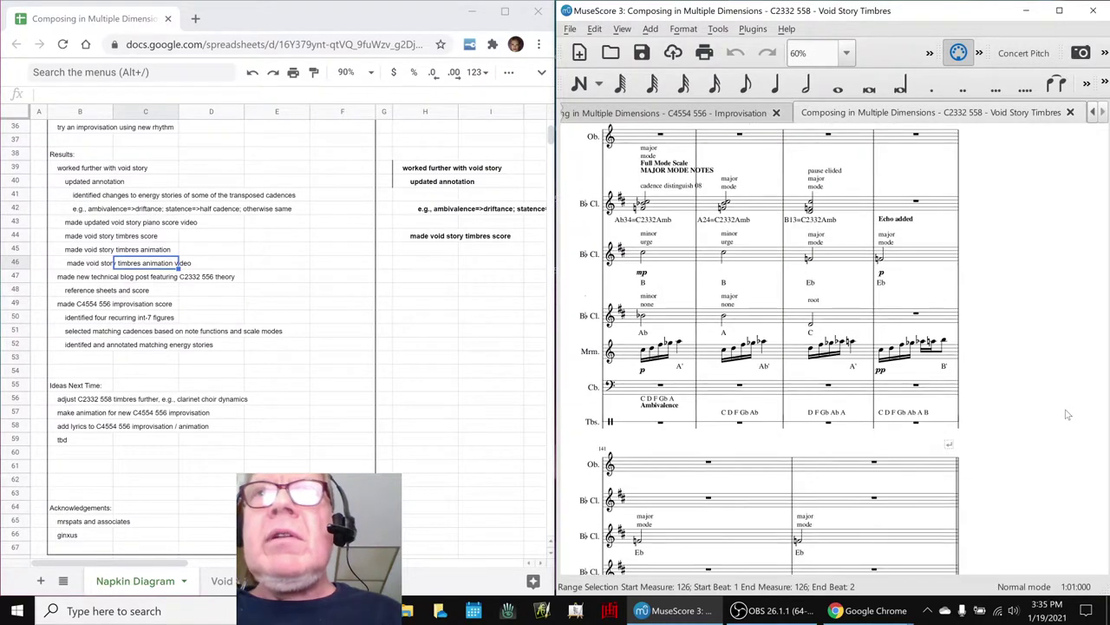
{"action": "scroll", "coordinate": [1067, 414], "scroll_direction": "down", "scroll_amount": 10}
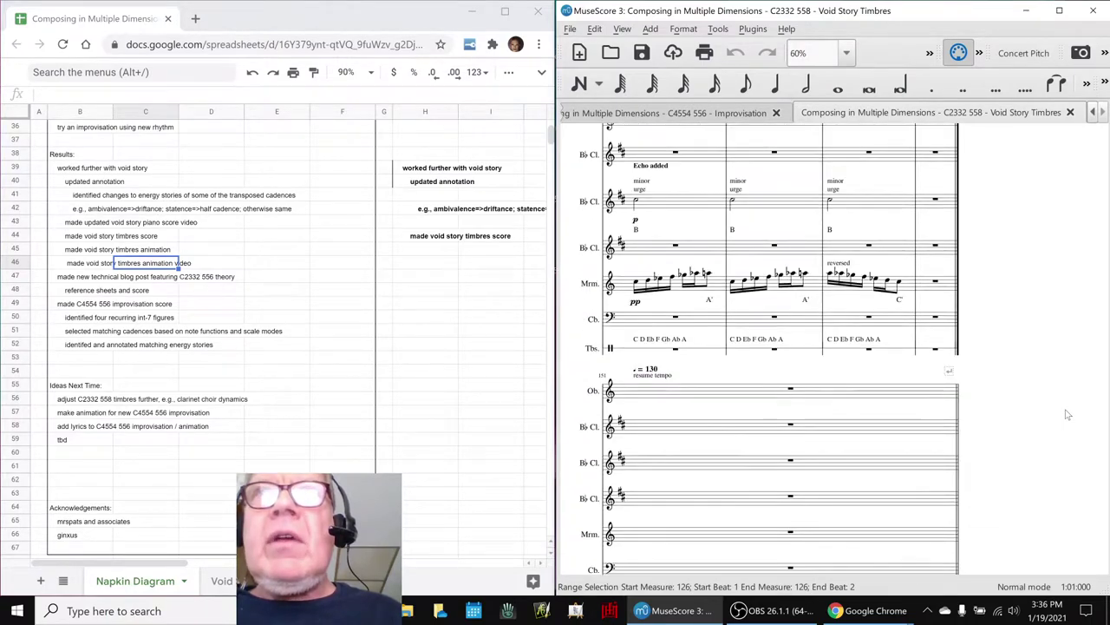
{"action": "scroll", "coordinate": [1066, 414], "scroll_direction": "down", "scroll_amount": 10}
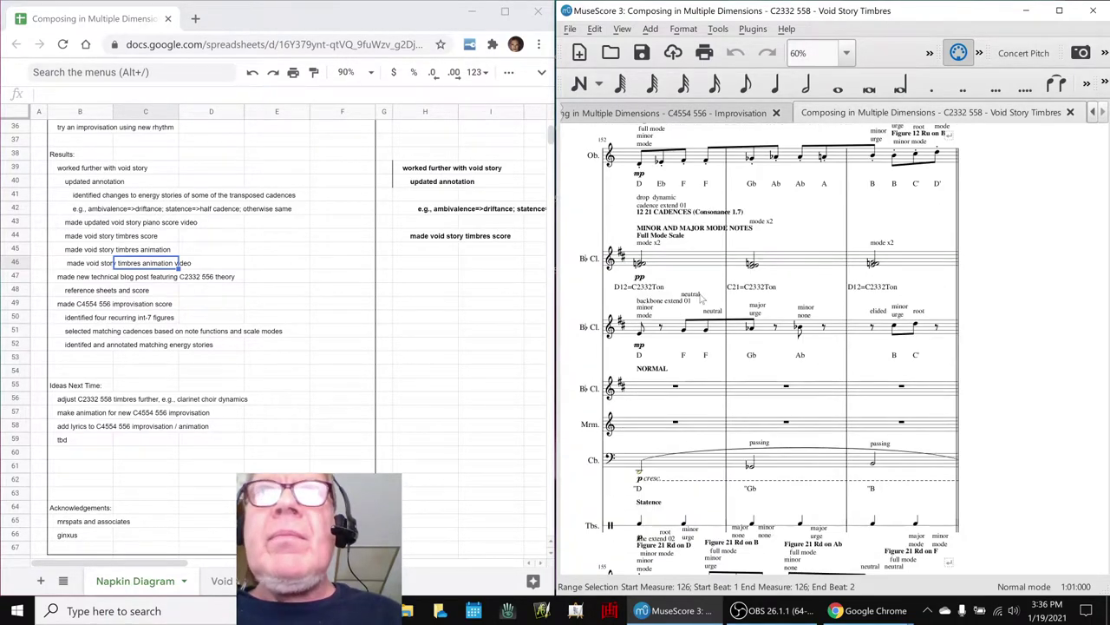
{"action": "left_click", "coordinate": [674, 262]}
Play the score briefly from a Bb Clarinet measure near 152
{"action": "left_click", "coordinate": [1021, 331]}
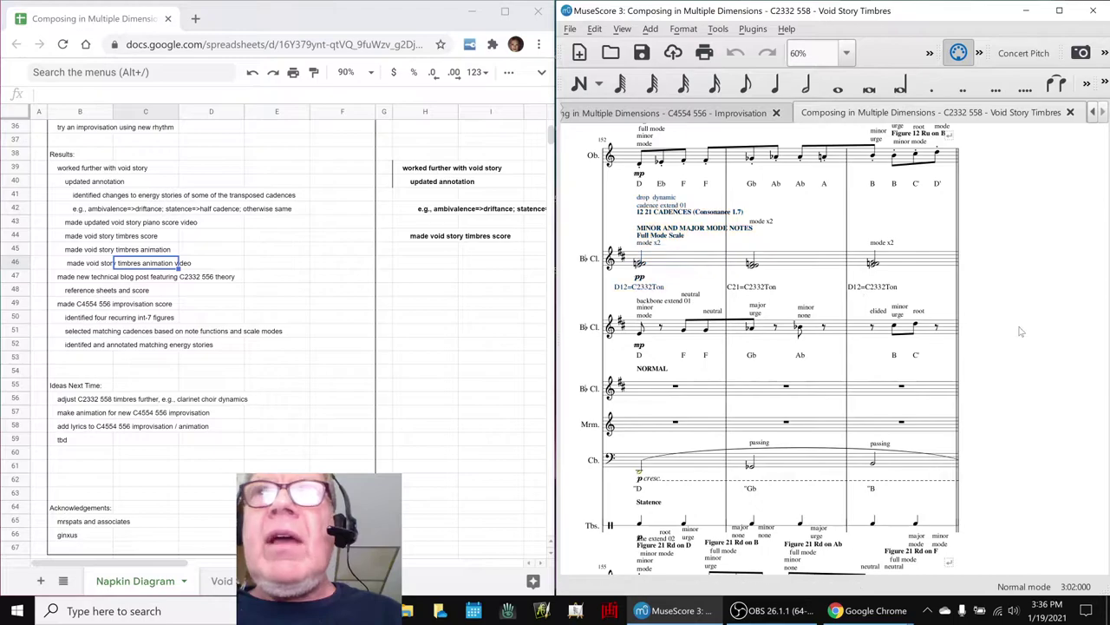
{"action": "key", "text": "space"}
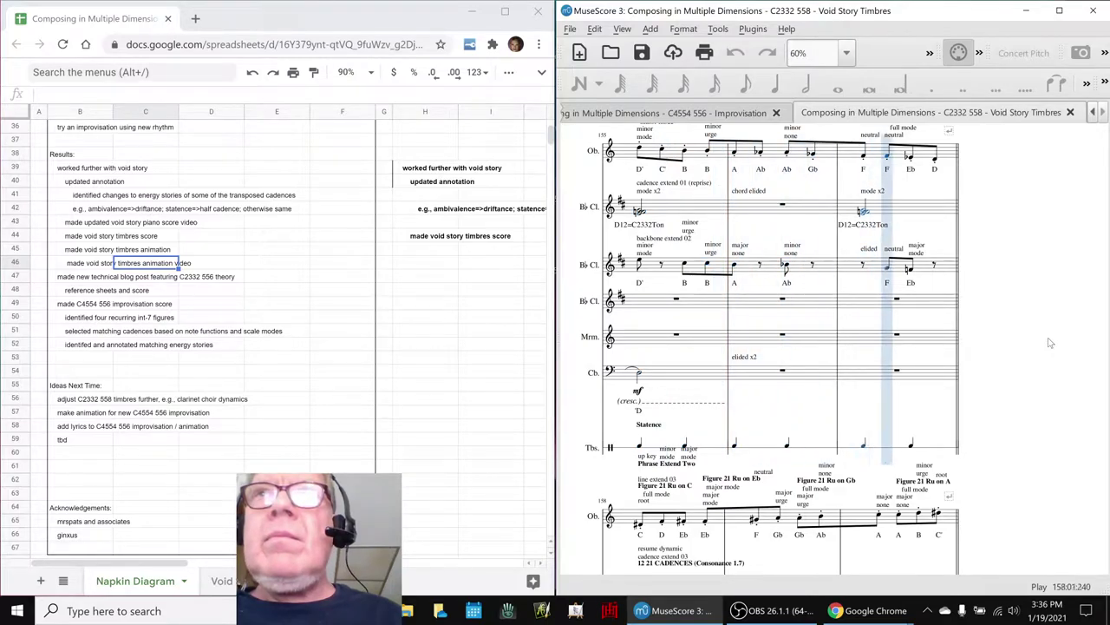
{"action": "key", "text": "space"}
Play from measure 174 into the Phrase Ending sections, stopping and resuming once
{"action": "scroll", "coordinate": [1049, 343], "scroll_direction": "down", "scroll_amount": 10}
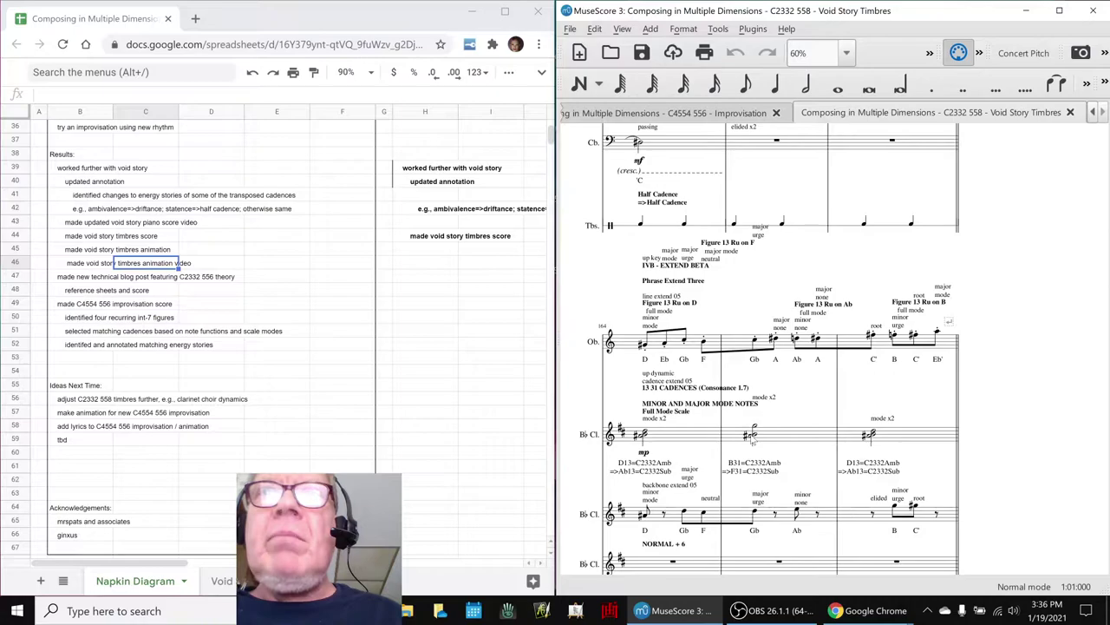
{"action": "scroll", "coordinate": [753, 434], "scroll_direction": "down", "scroll_amount": 10}
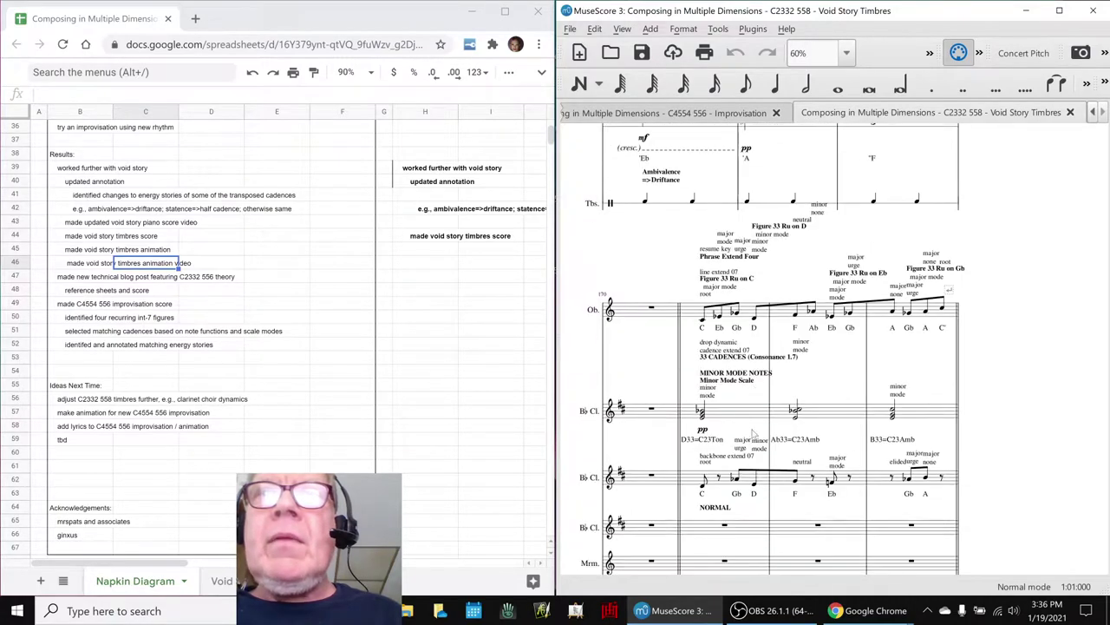
{"action": "scroll", "coordinate": [752, 432], "scroll_direction": "down", "scroll_amount": 5}
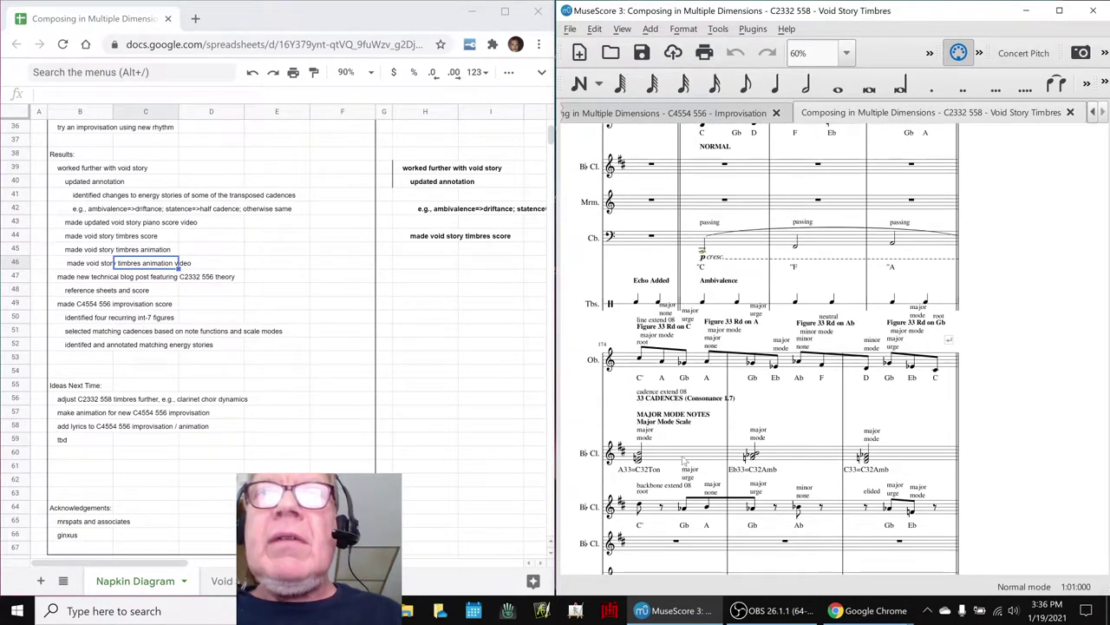
{"action": "left_click", "coordinate": [683, 460]}
{"action": "key", "text": "space"}
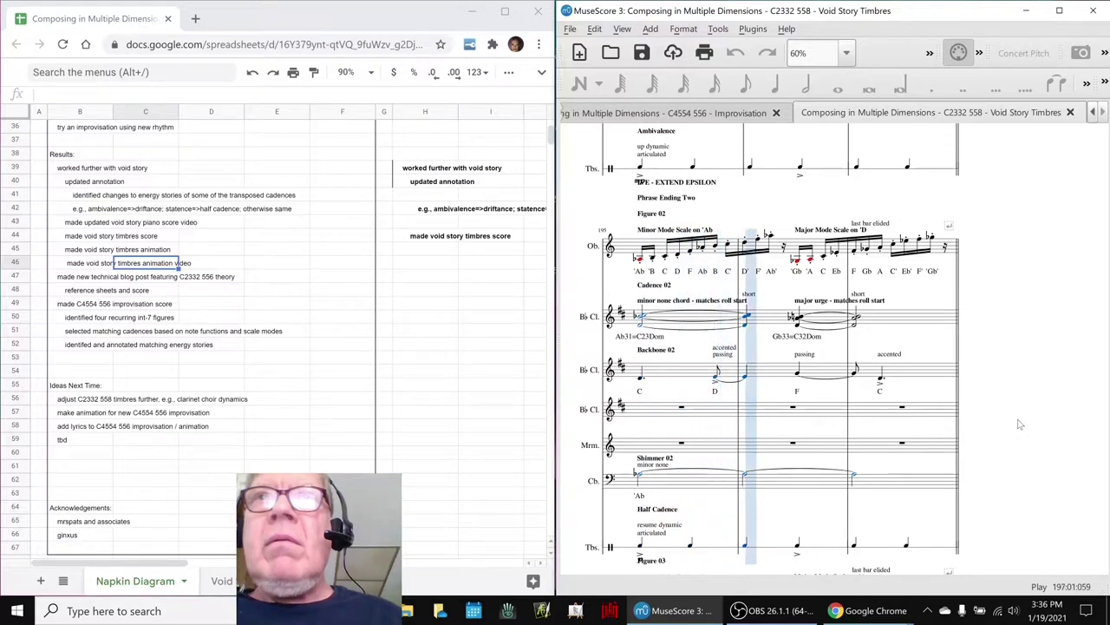
{"action": "key", "text": "space"}
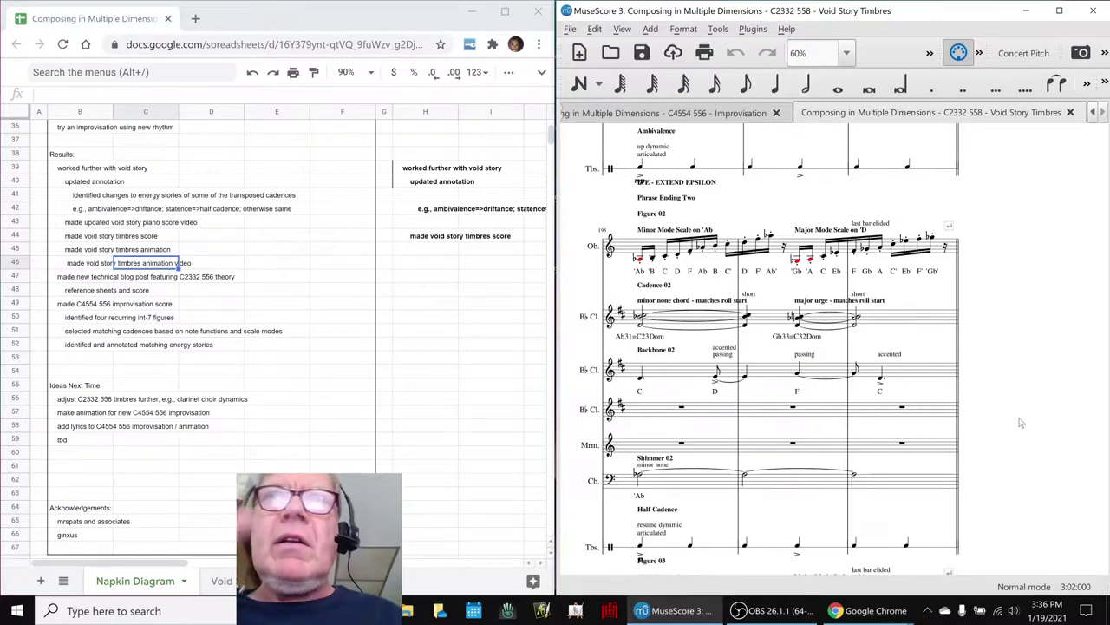
{"action": "key", "text": "space"}
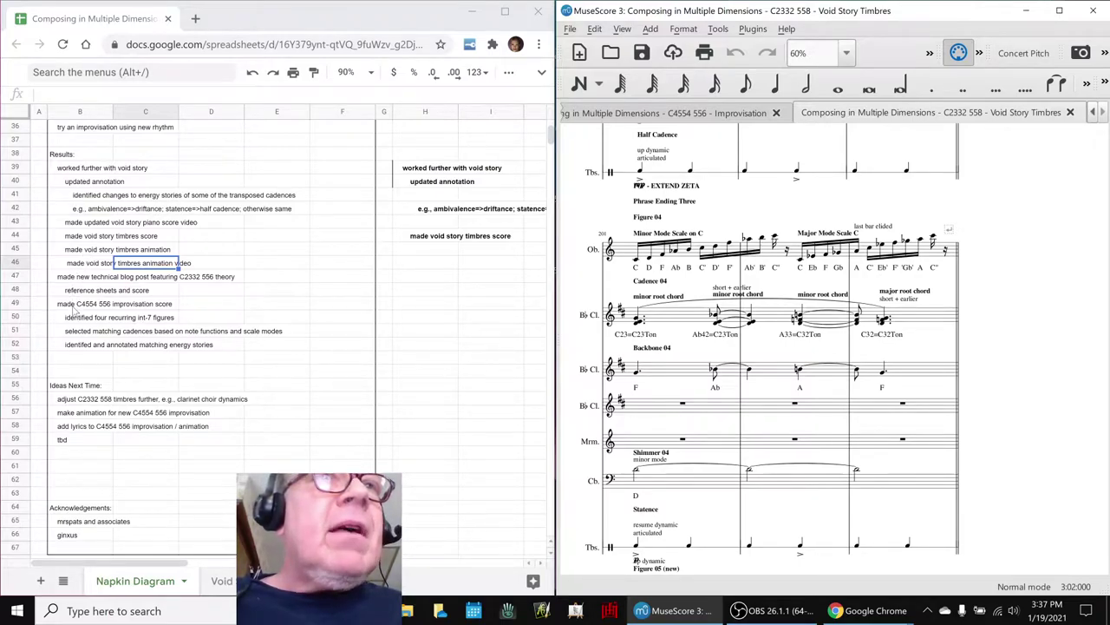
Paste 'made new technical blog post featuring C2332 556 theory' from B47 into H47
{"action": "left_click", "coordinate": [69, 279]}
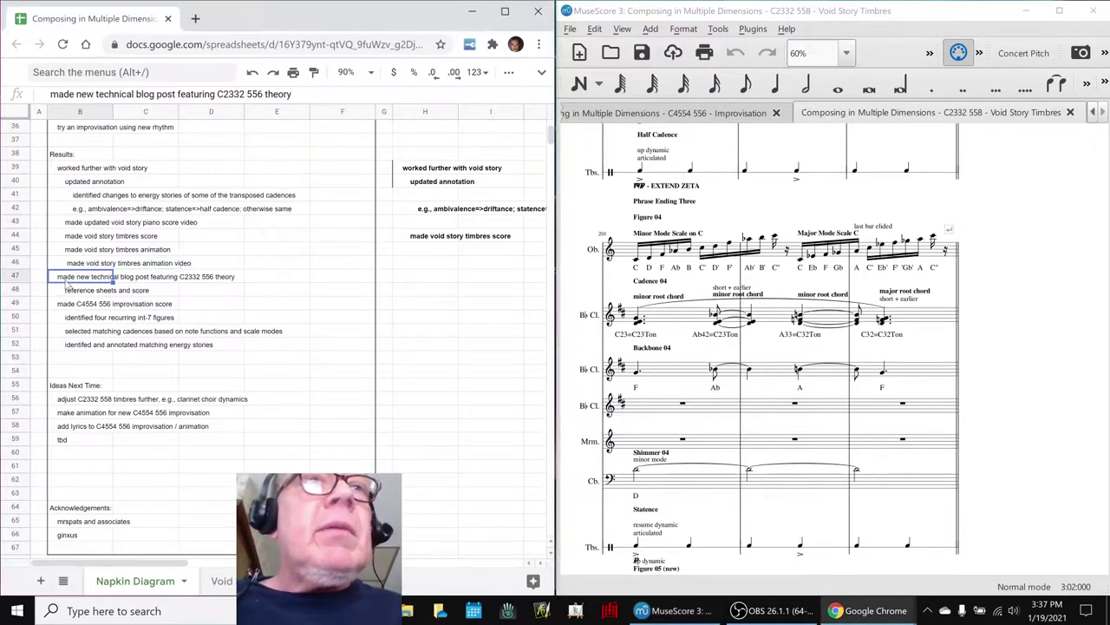
{"action": "key", "text": "ctrl+c"}
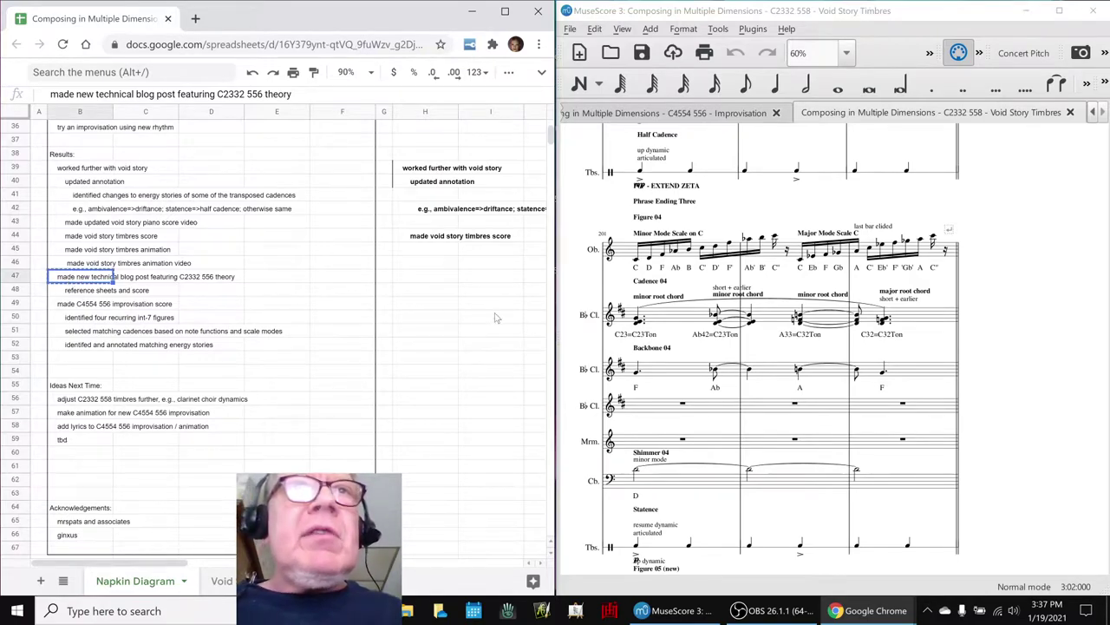
{"action": "left_click", "coordinate": [439, 281]}
{"action": "key", "text": "ctrl+v"}
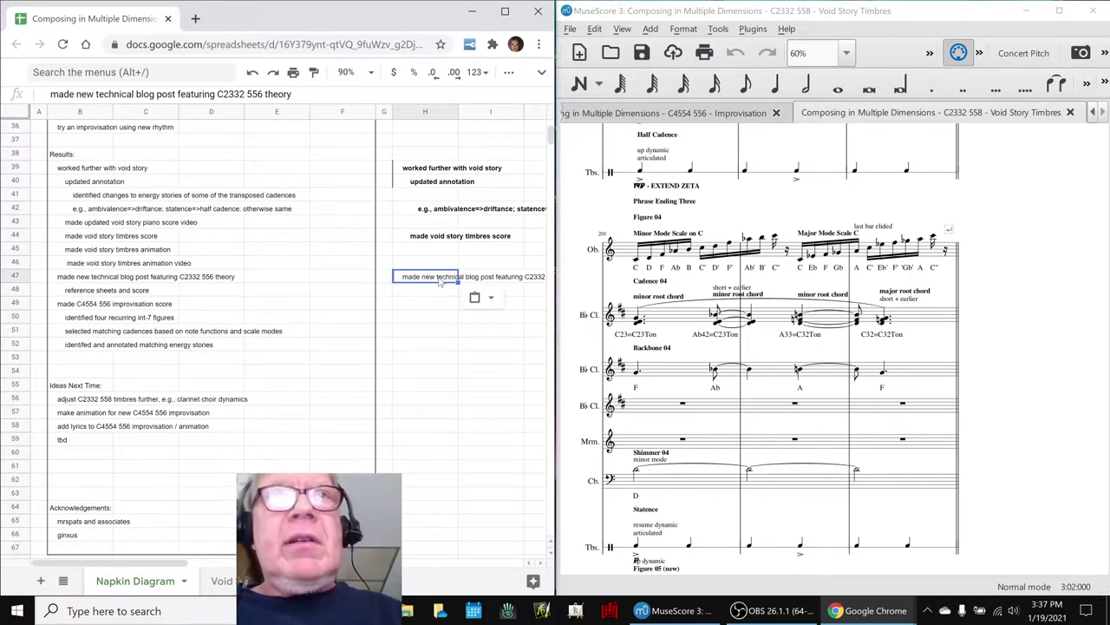
{"action": "key", "text": "Delete"}
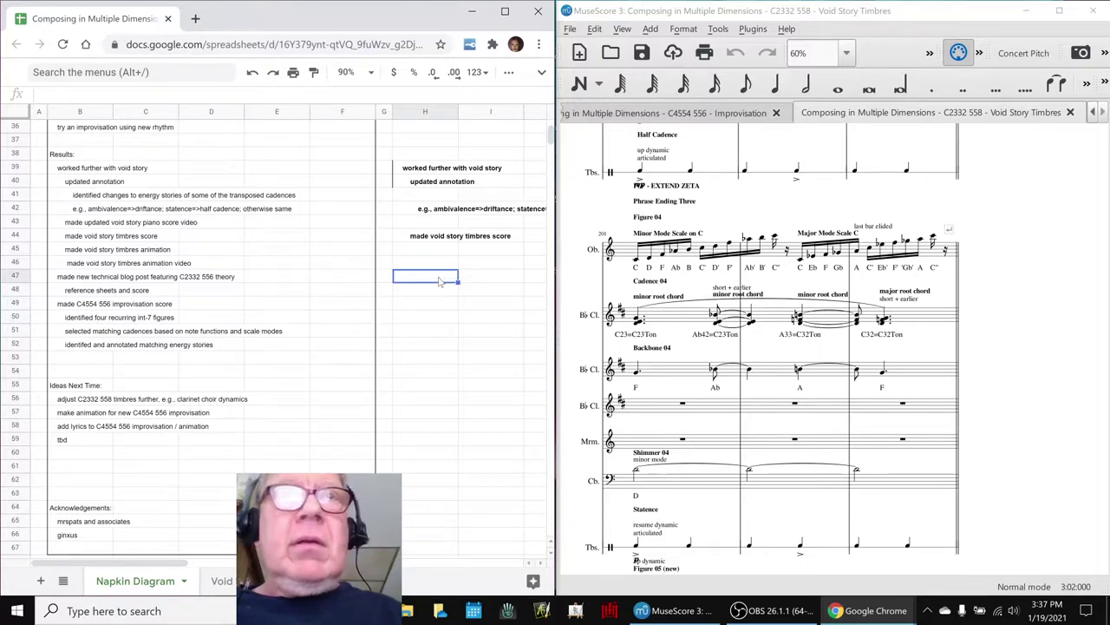
{"action": "key", "text": "ctrl+v"}
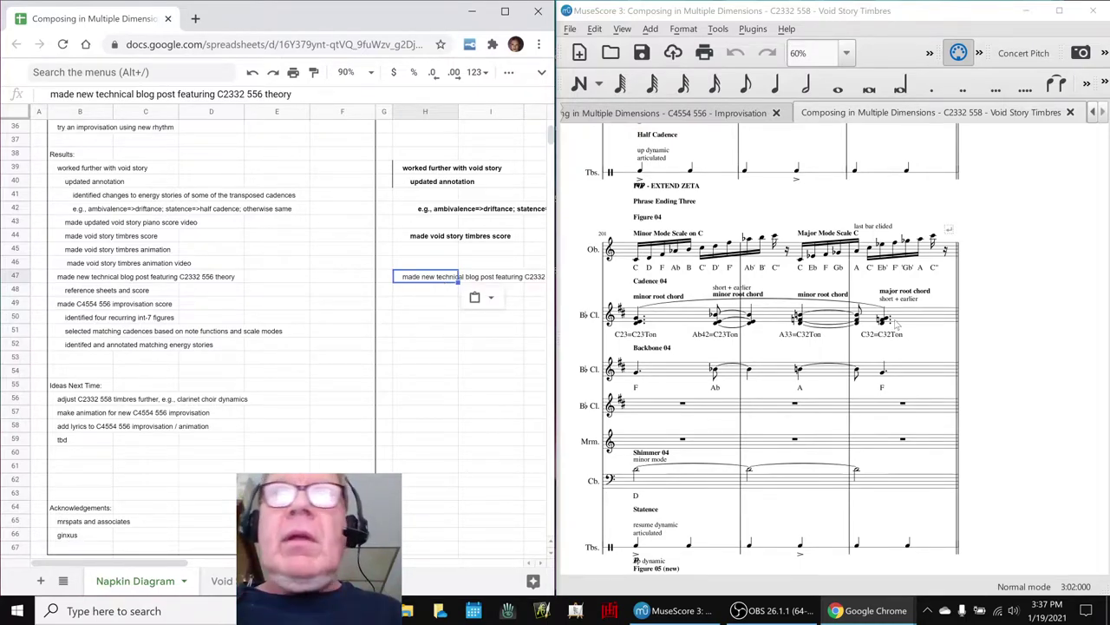
{"action": "left_click", "coordinate": [1014, 339]}
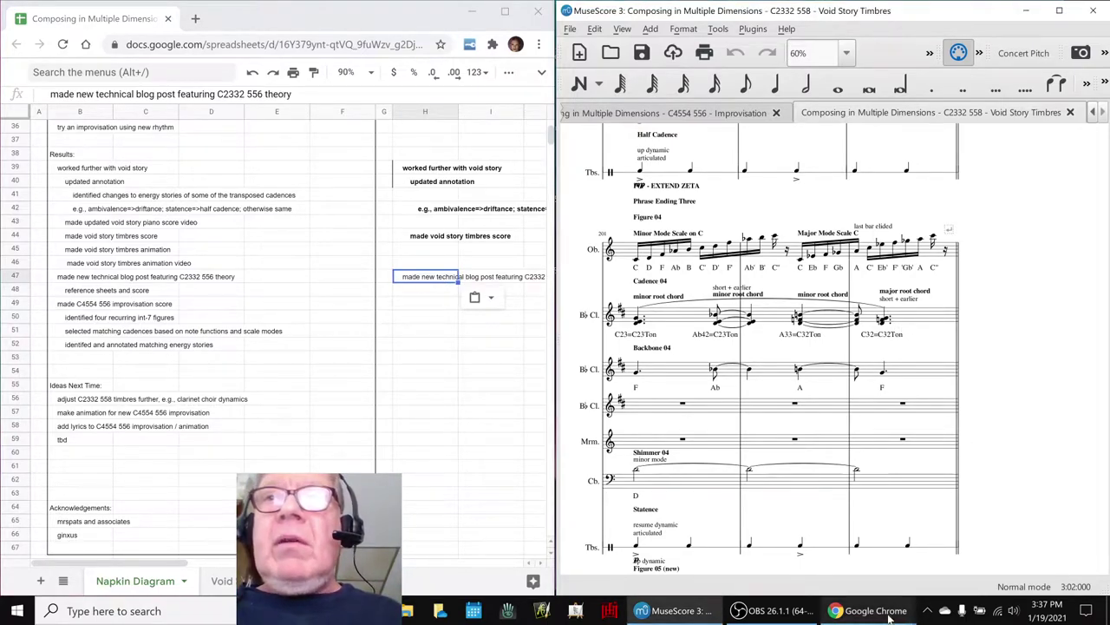
{"action": "mouse_move", "coordinate": [870, 609]}
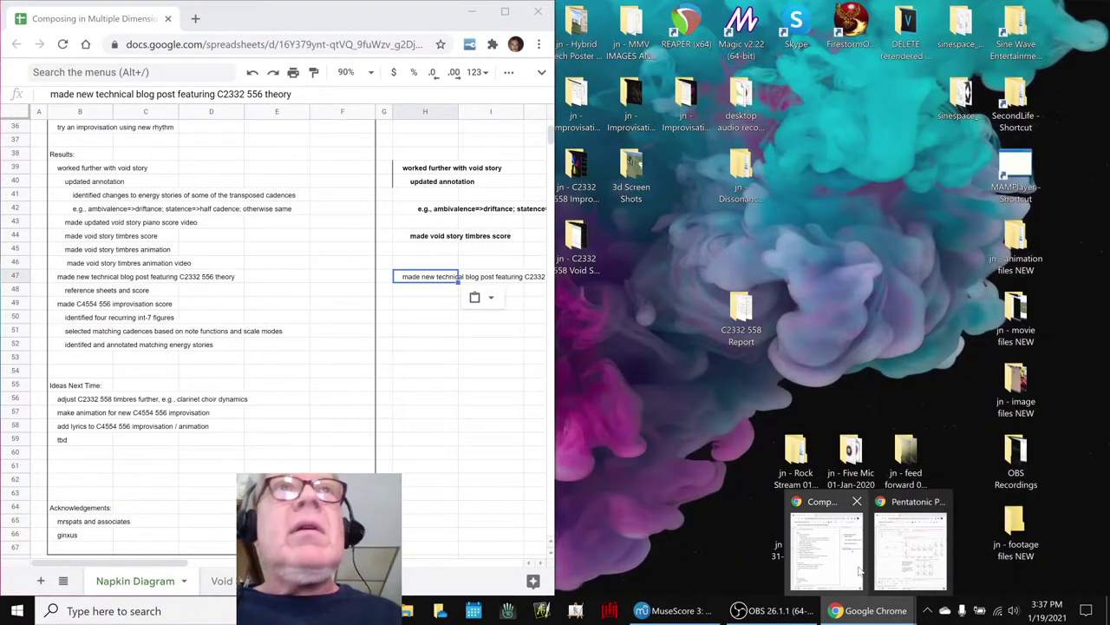
Open the Sitearm blog home page in its own maximized browser window
{"action": "left_click", "coordinate": [846, 555]}
{"action": "left_click", "coordinate": [195, 20]}
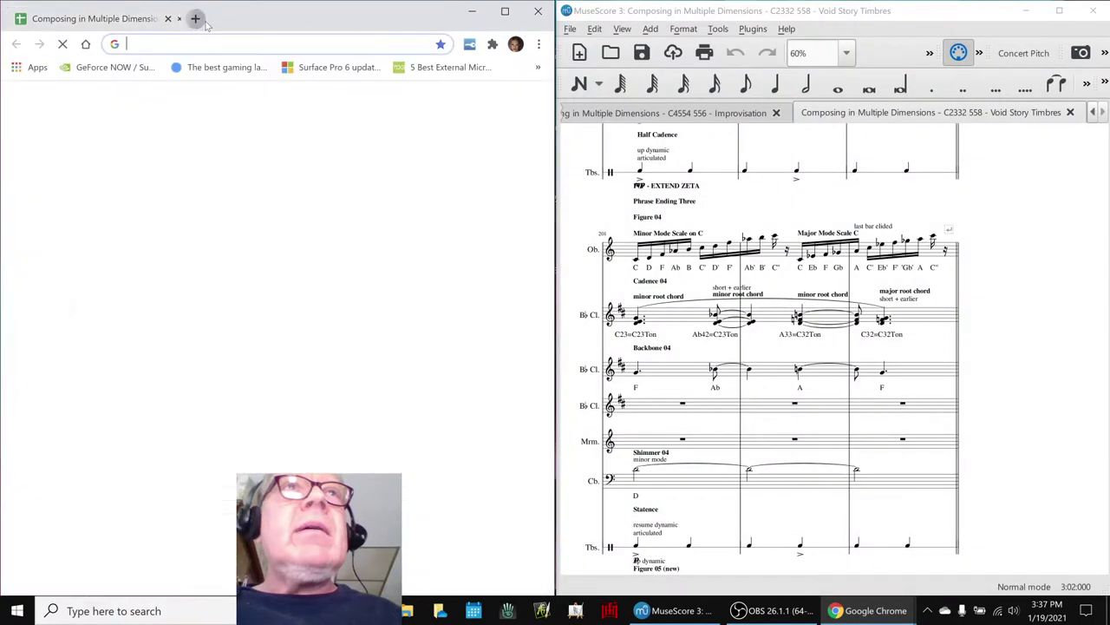
{"action": "left_click", "coordinate": [85, 45]}
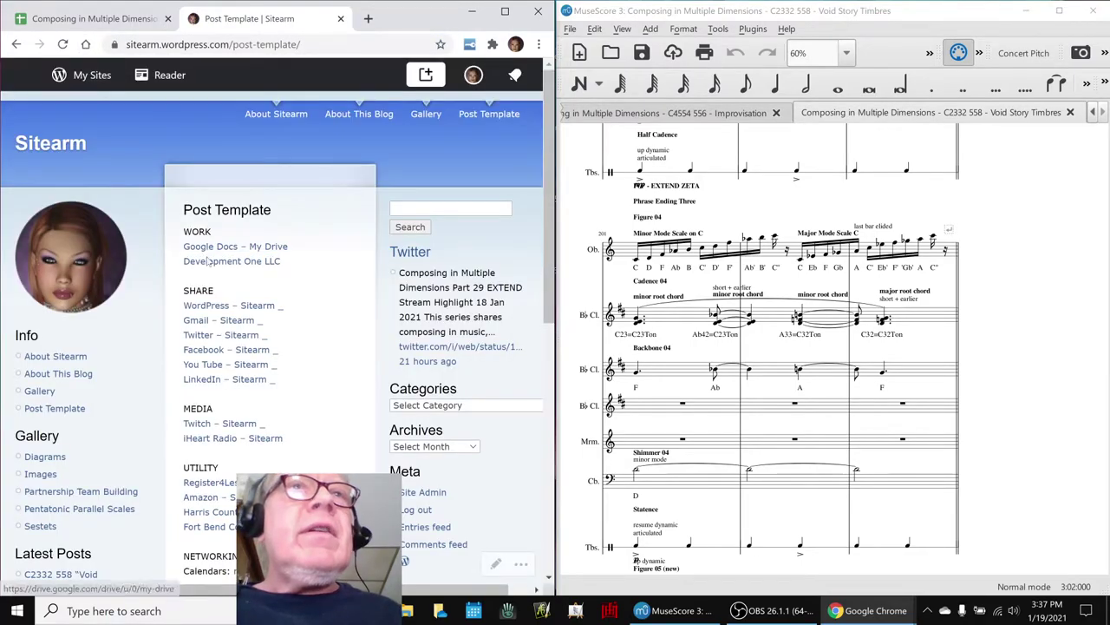
{"action": "left_click", "coordinate": [76, 150]}
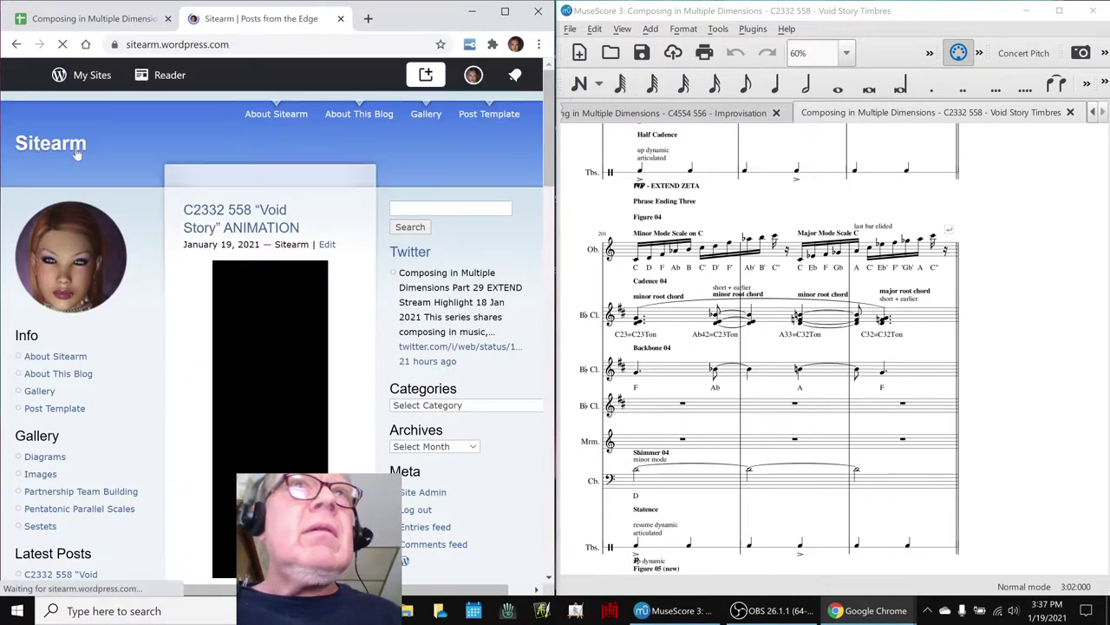
{"action": "left_click_drag", "start_coordinate": [278, 26], "coordinate": [757, 137]}
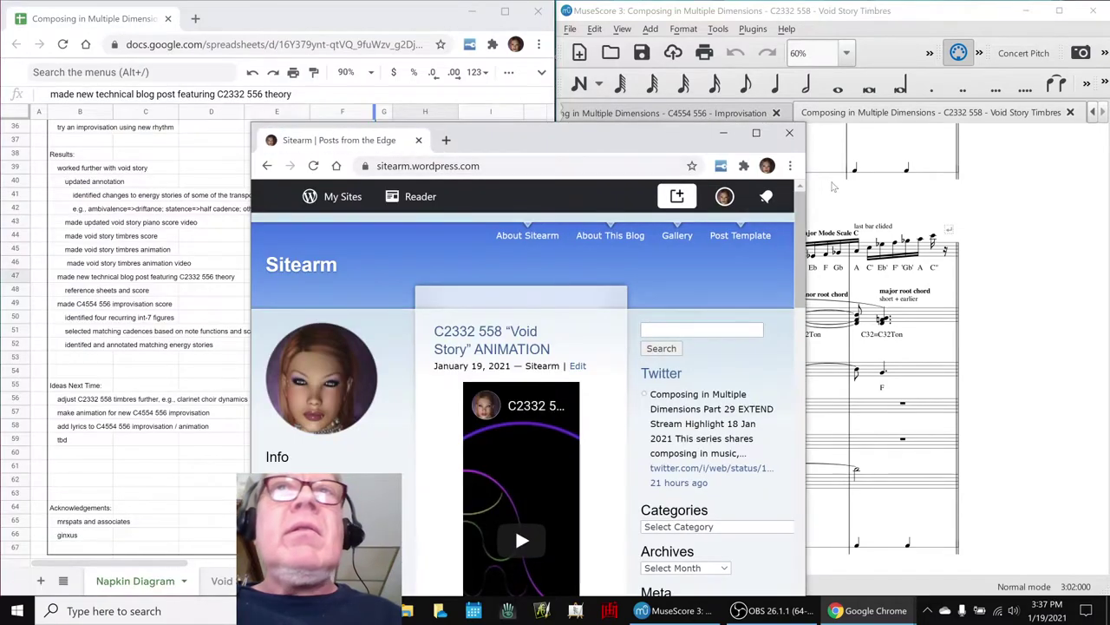
{"action": "key", "text": "super+Left"}
{"action": "key", "text": "super+Up"}
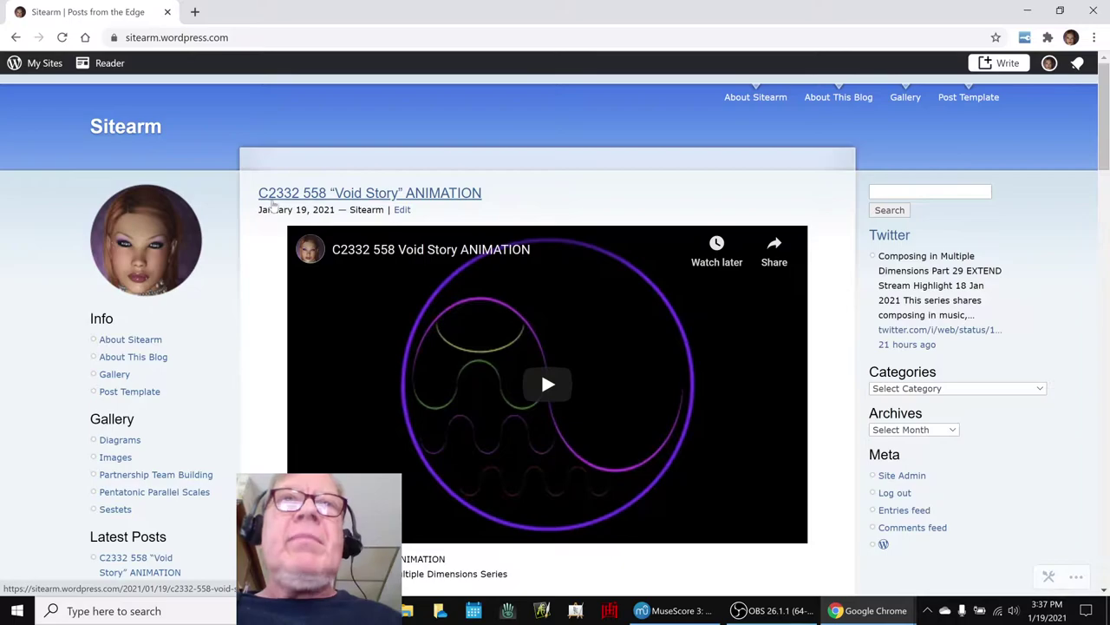
Scroll through the Sitearm blog posts, minimize the blog, and bold the H47 line
{"action": "scroll", "coordinate": [295, 243], "scroll_direction": "down", "scroll_amount": 6}
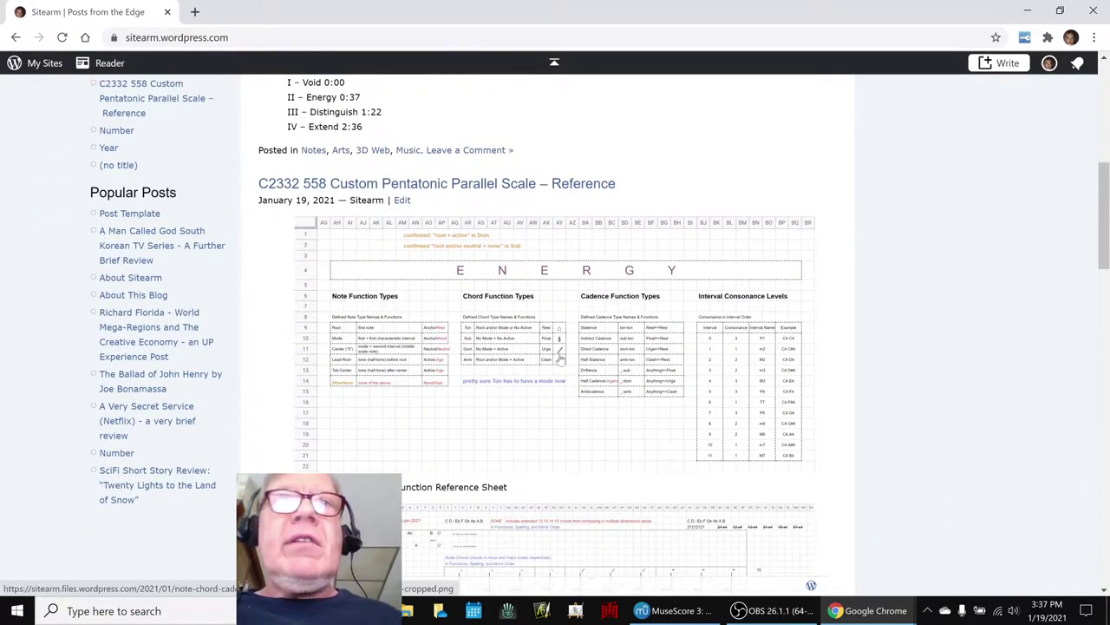
{"action": "scroll", "coordinate": [502, 345], "scroll_direction": "down", "scroll_amount": 4}
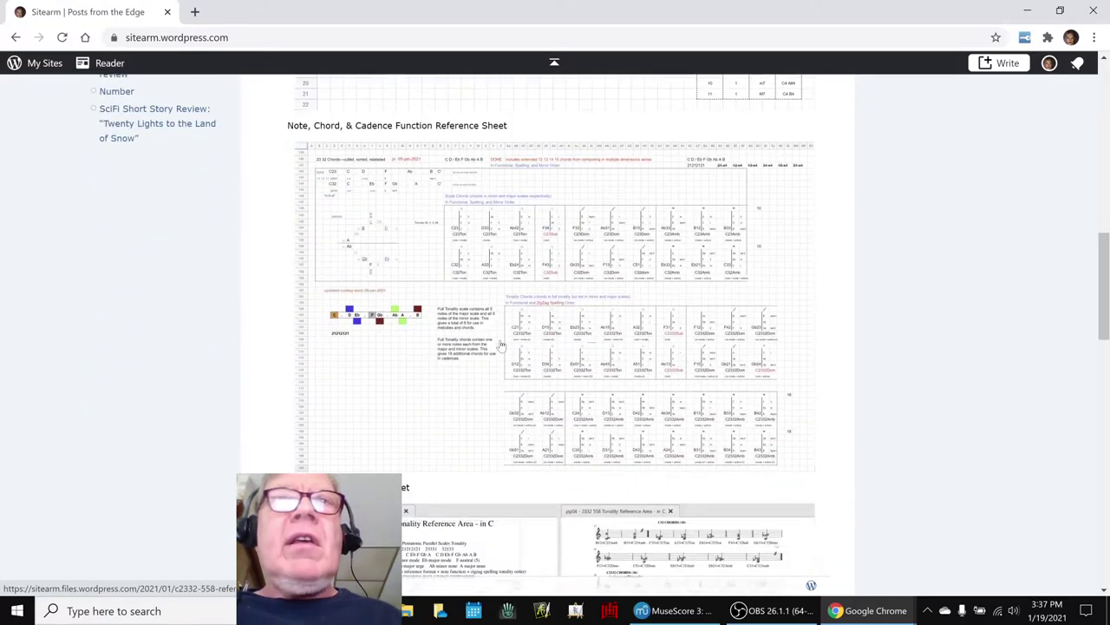
{"action": "scroll", "coordinate": [518, 303], "scroll_direction": "up", "scroll_amount": 1}
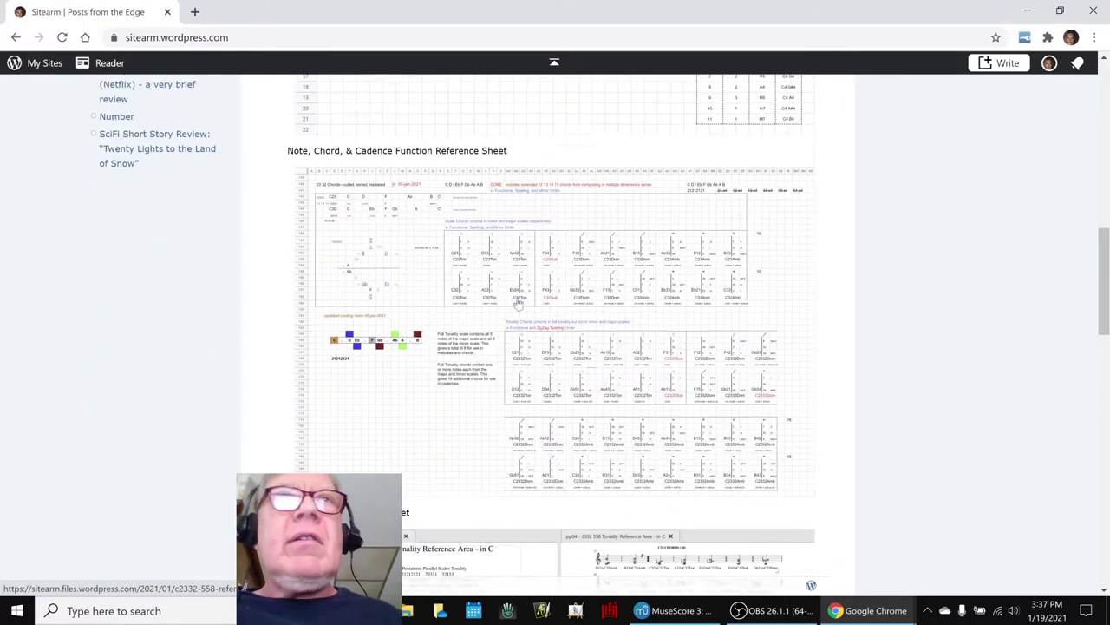
{"action": "scroll", "coordinate": [518, 303], "scroll_direction": "up", "scroll_amount": 1}
{"action": "scroll", "coordinate": [526, 323], "scroll_direction": "down", "scroll_amount": 2}
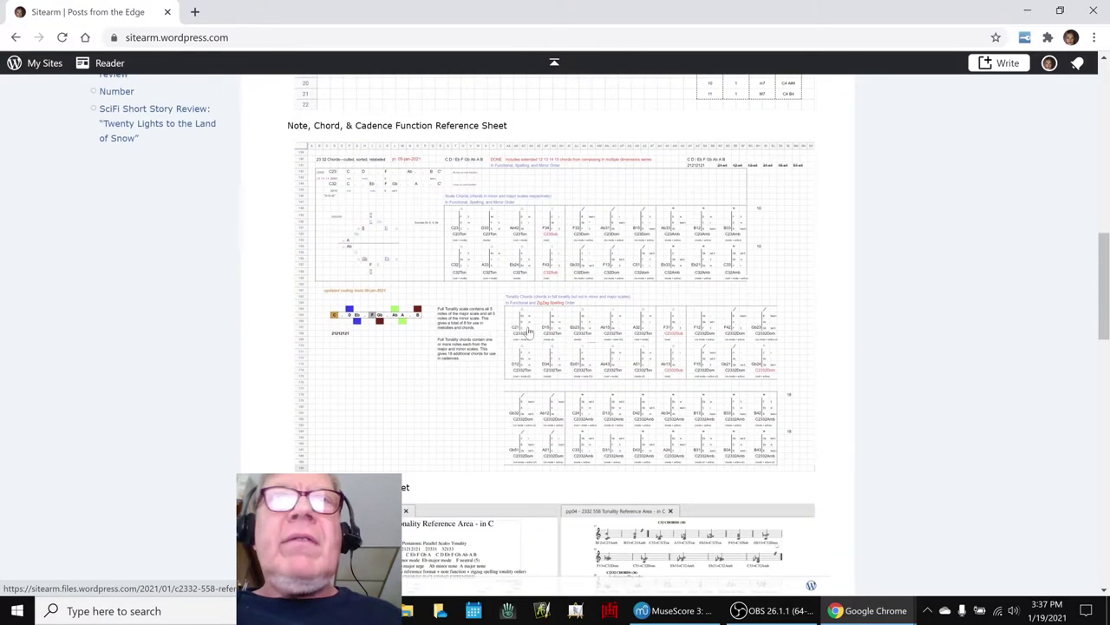
{"action": "scroll", "coordinate": [525, 325], "scroll_direction": "down", "scroll_amount": 4}
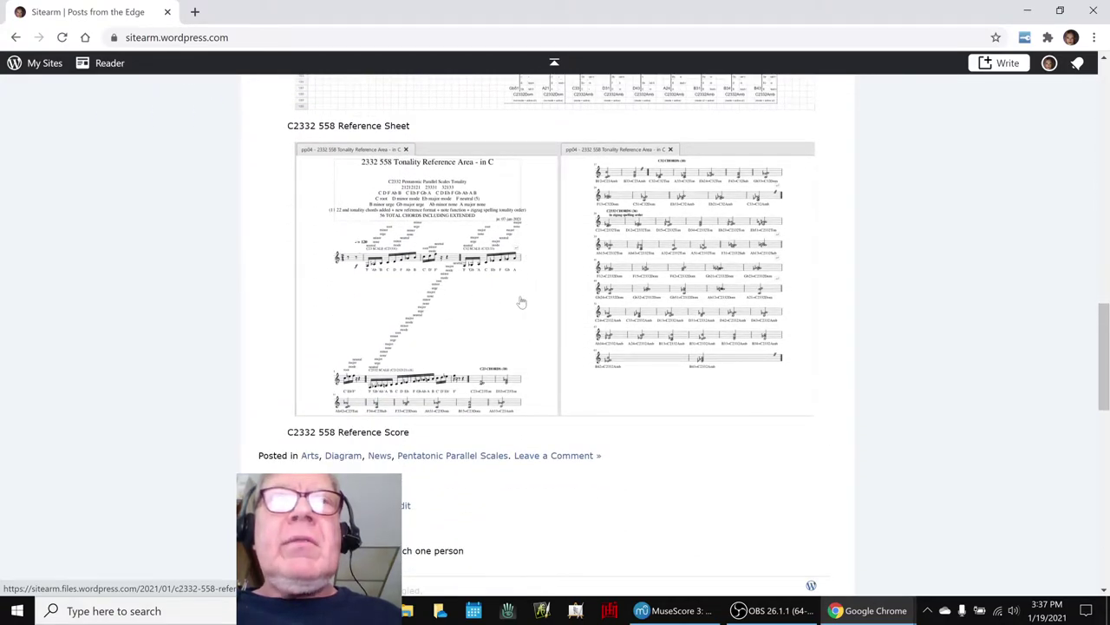
{"action": "scroll", "coordinate": [522, 302], "scroll_direction": "up", "scroll_amount": 15}
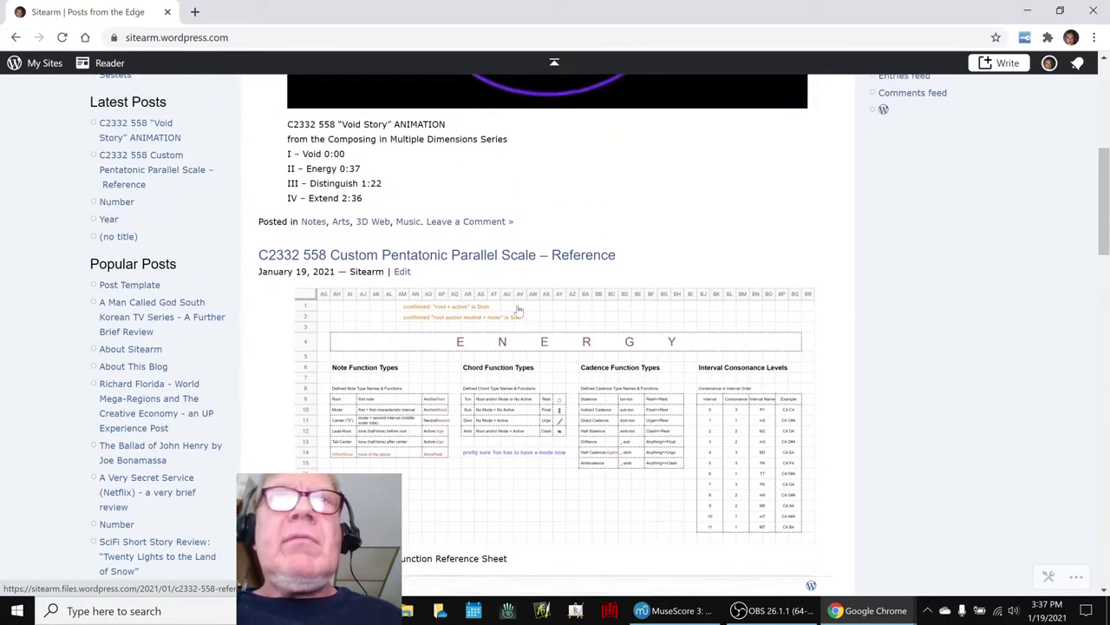
{"action": "scroll", "coordinate": [518, 310], "scroll_direction": "up", "scroll_amount": 5}
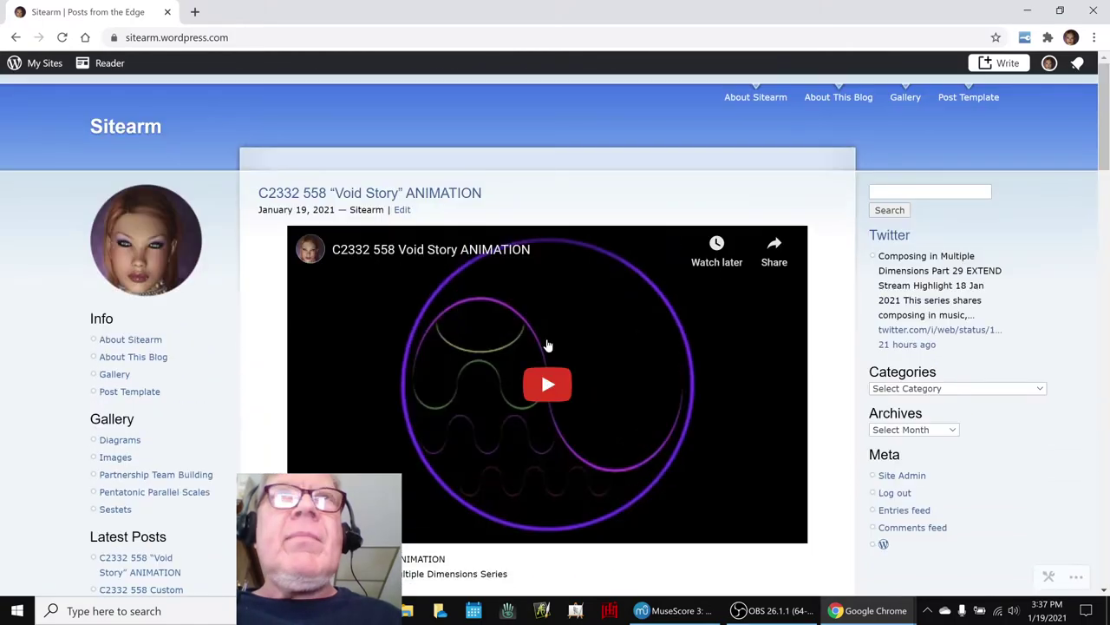
{"action": "left_click", "coordinate": [1027, 14]}
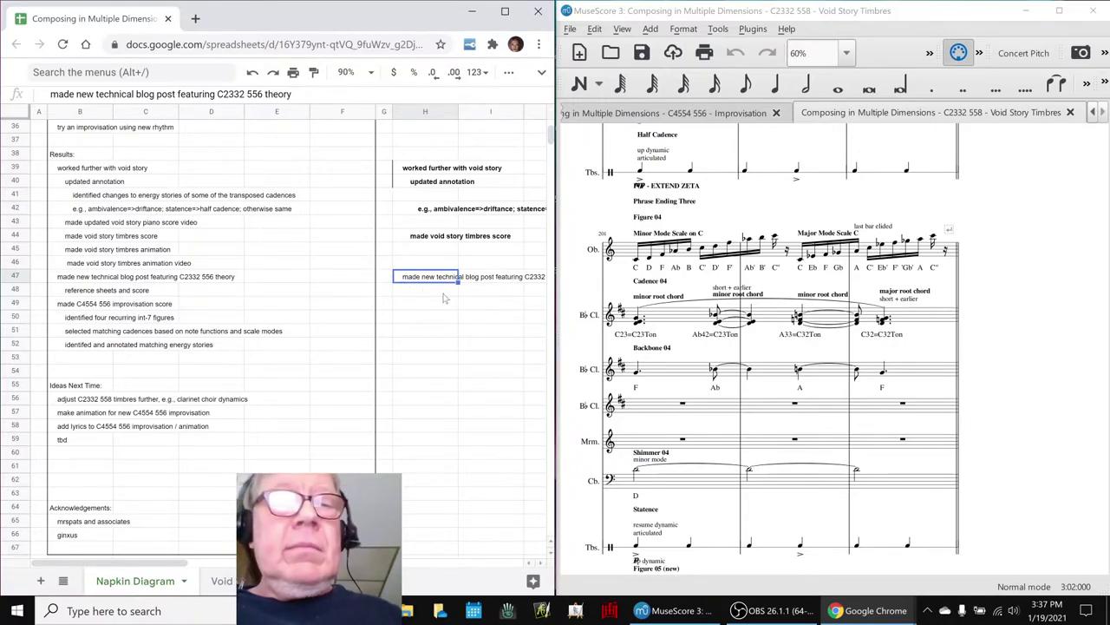
{"action": "key", "text": "ctrl+b"}
Copy 'made C4554 556 improvisation score' from B49 into H49 in bold
{"action": "left_click", "coordinate": [143, 305]}
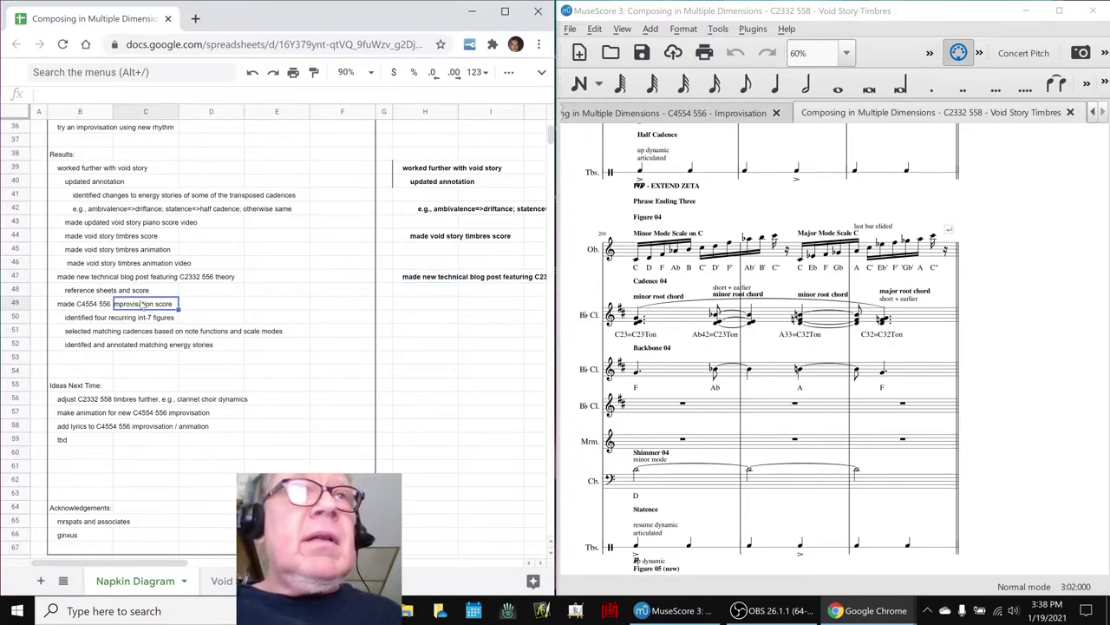
{"action": "left_click", "coordinate": [57, 307]}
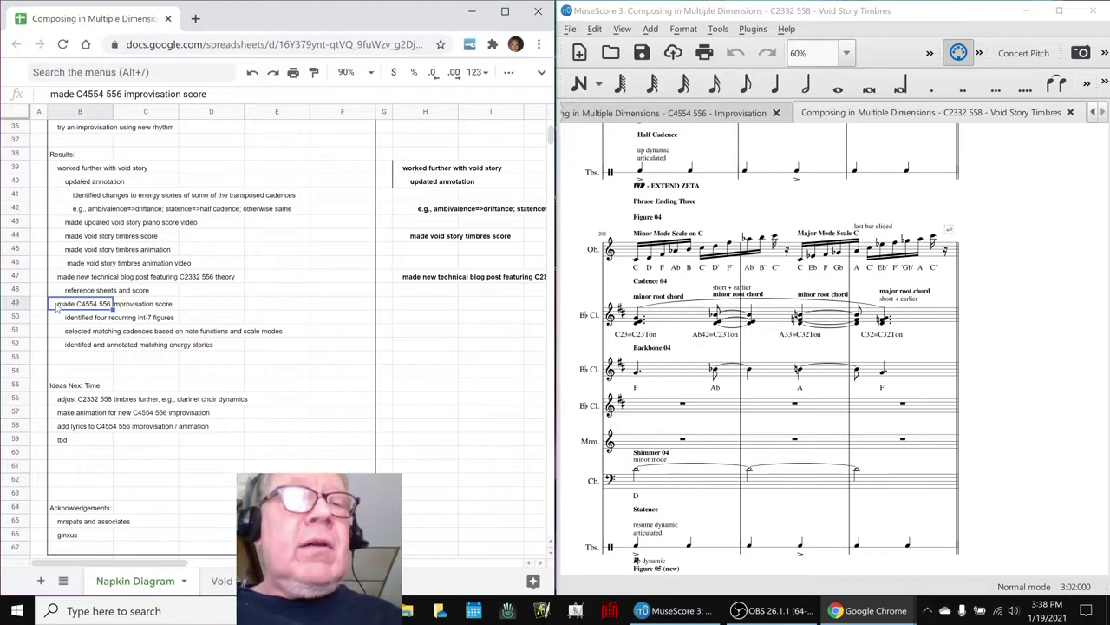
{"action": "key", "text": "ctrl+c"}
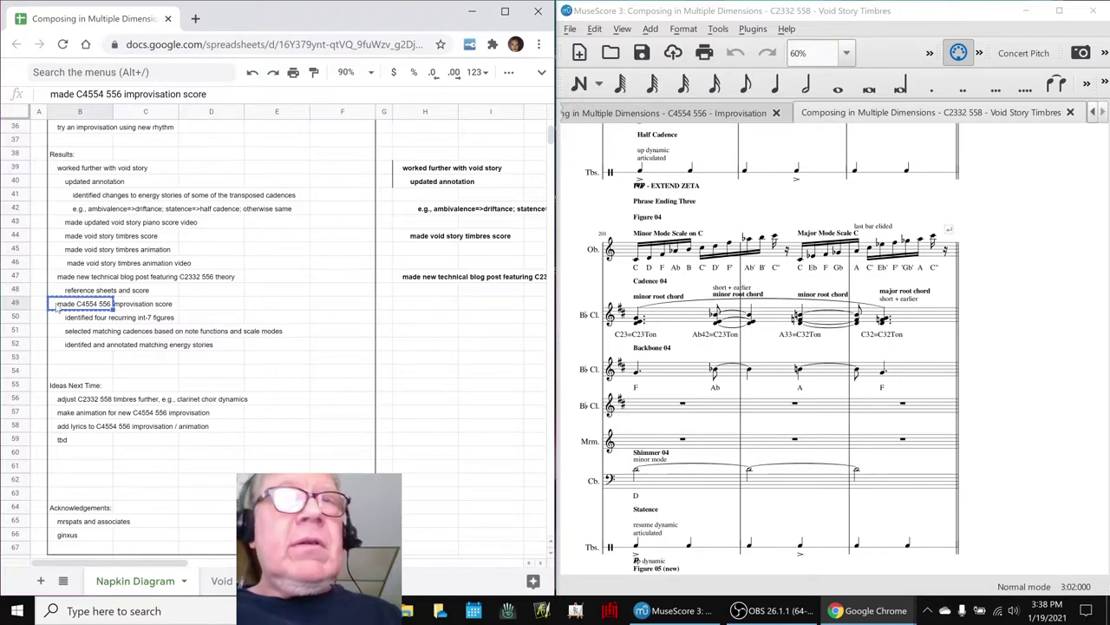
{"action": "left_click", "coordinate": [405, 315]}
{"action": "key", "text": "ctrl+v"}
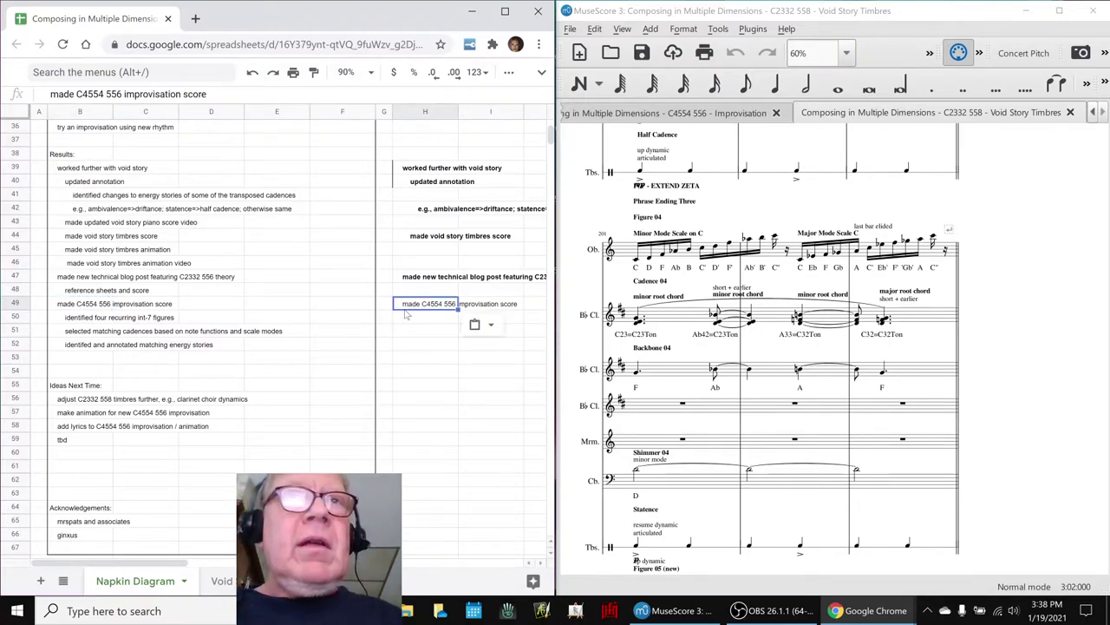
{"action": "key", "text": "ctrl+b"}
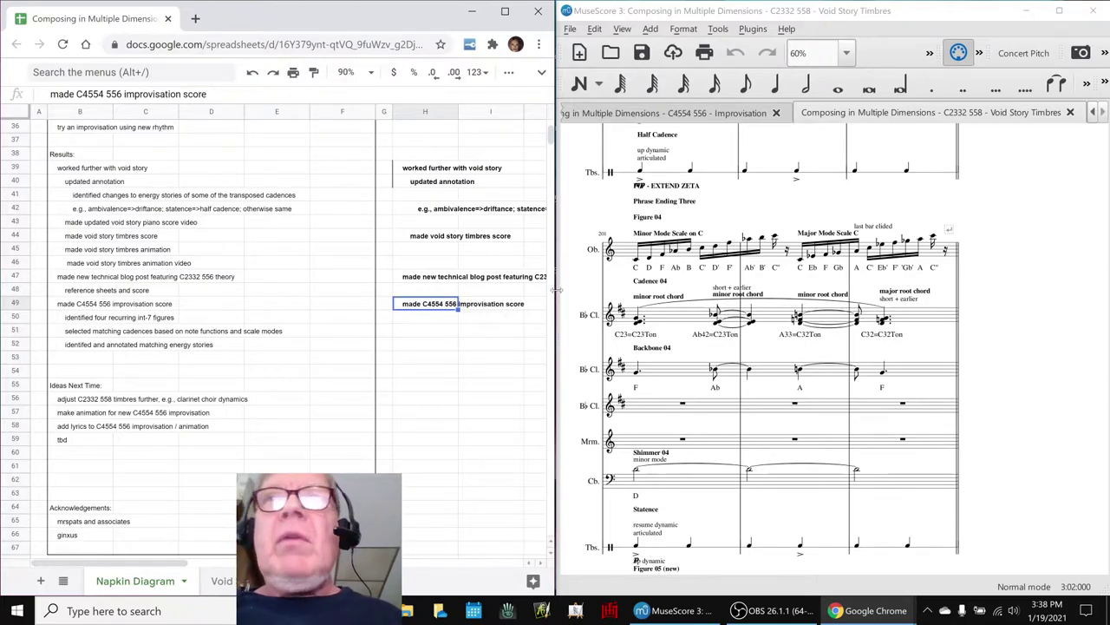
Bring MuseScore forward and switch to the C4554 556 Improvisation score
{"action": "left_click", "coordinate": [995, 289]}
{"action": "scroll", "coordinate": [995, 289], "scroll_direction": "up", "scroll_amount": 10}
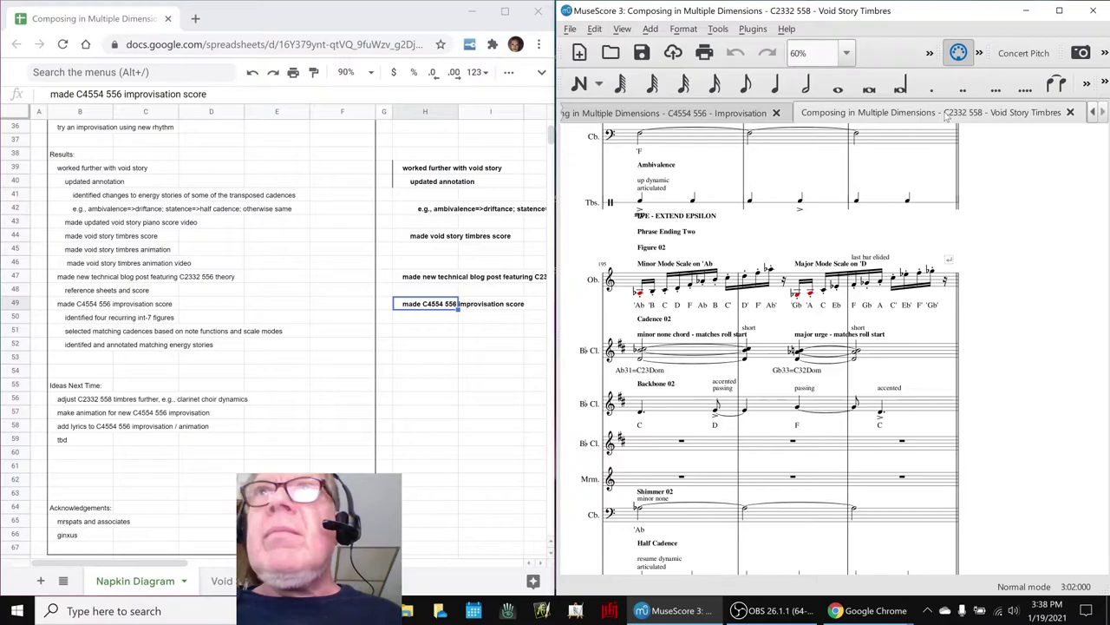
{"action": "left_click", "coordinate": [689, 114]}
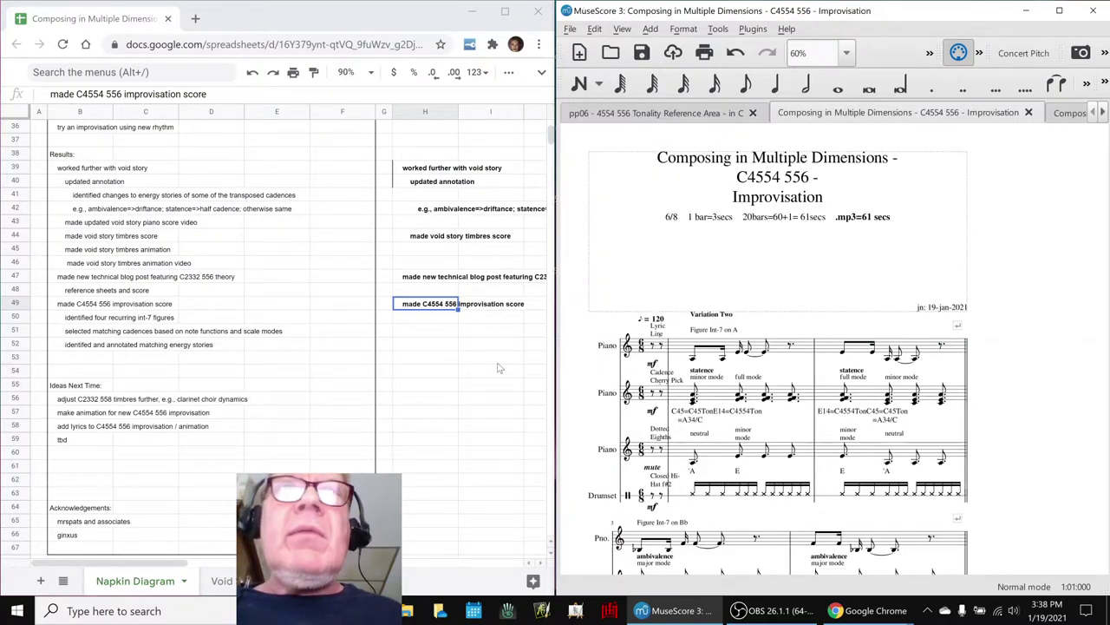
Bold each reflection line from B23 ('gives us a quick start') through B27 ('matching cadences…')
{"action": "scroll", "coordinate": [497, 363], "scroll_direction": "up", "scroll_amount": 10}
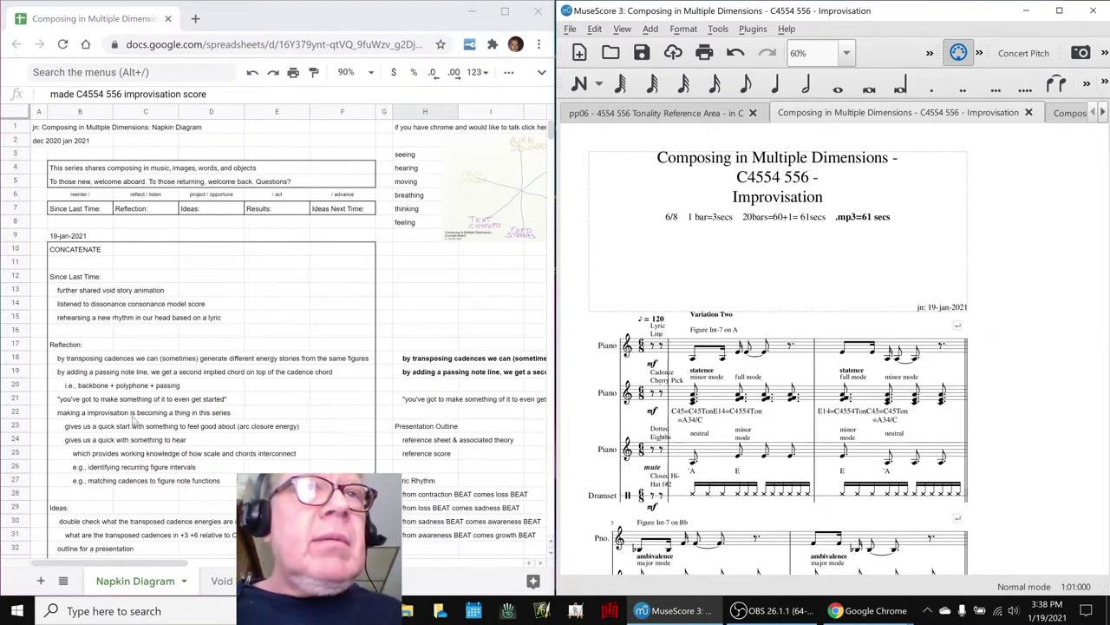
{"action": "left_click", "coordinate": [132, 428]}
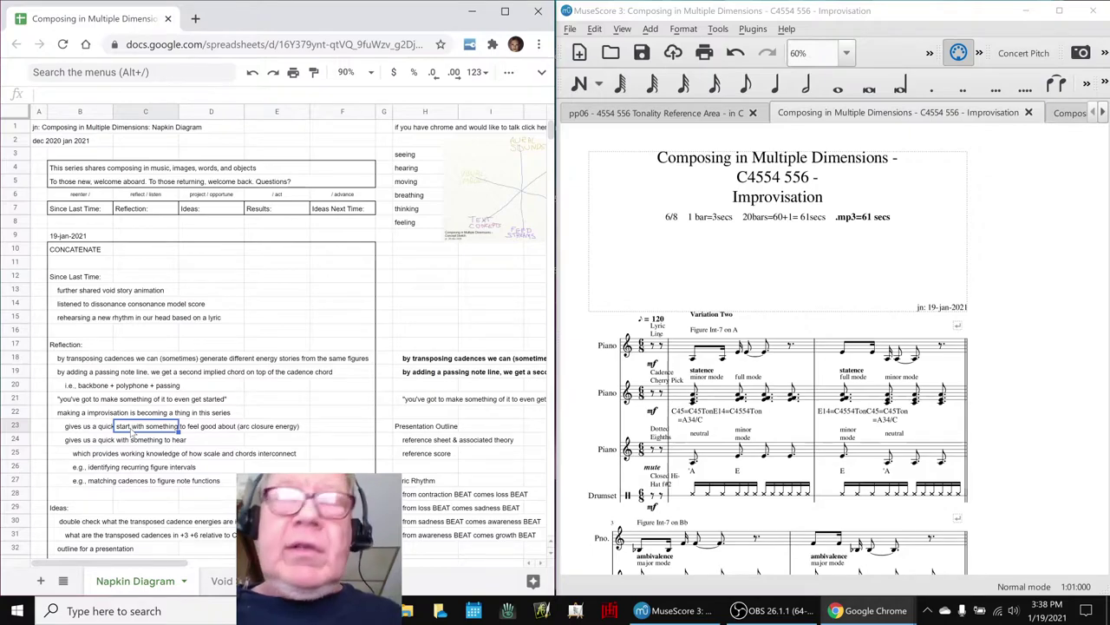
{"action": "key", "text": "Left"}
{"action": "key", "text": "ctrl+b"}
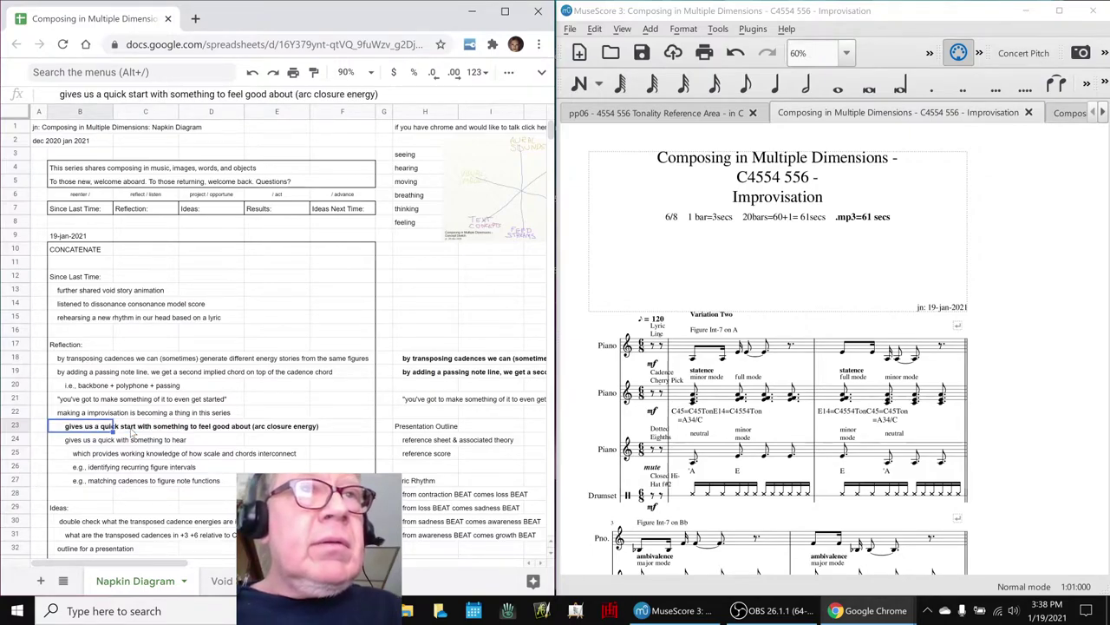
{"action": "key", "text": "Down"}
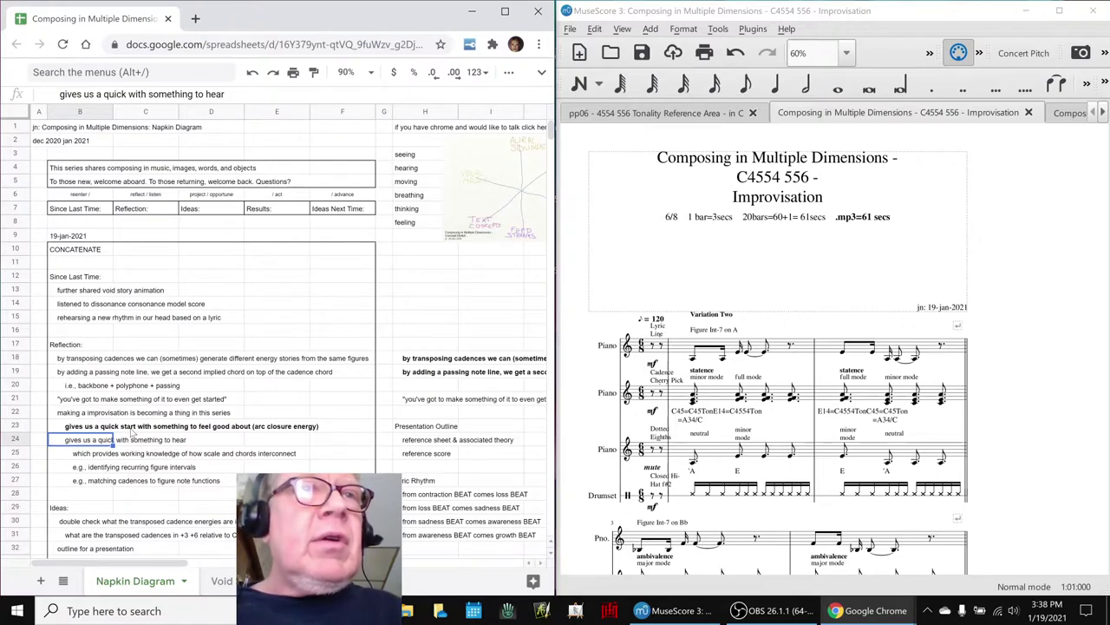
{"action": "key", "text": "ctrl+b"}
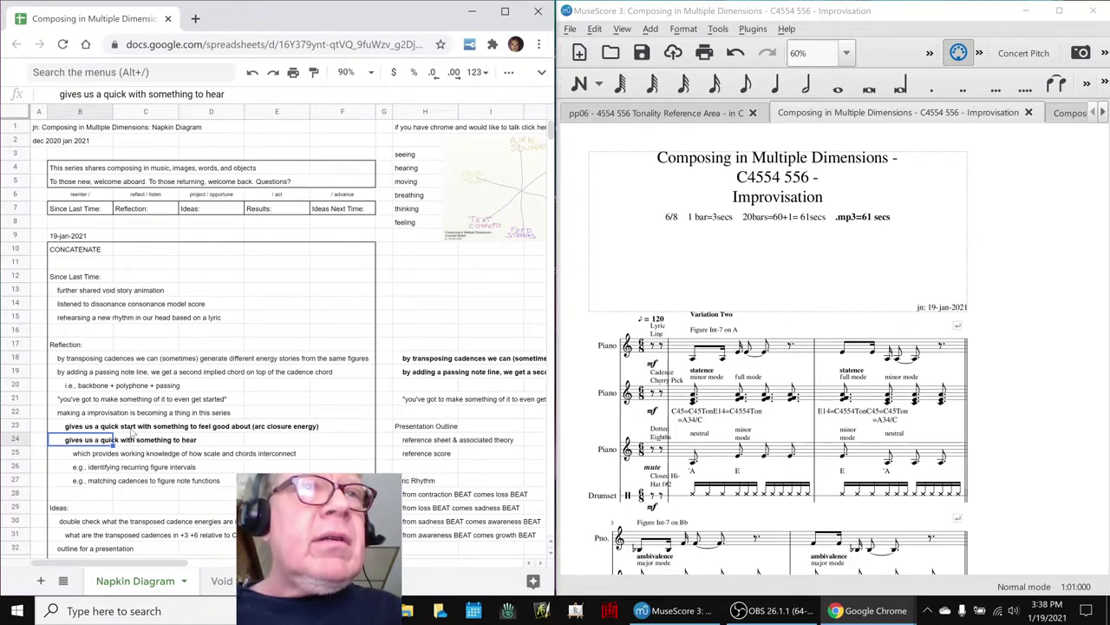
{"action": "key", "text": "Down"}
{"action": "key", "text": "ctrl+b"}
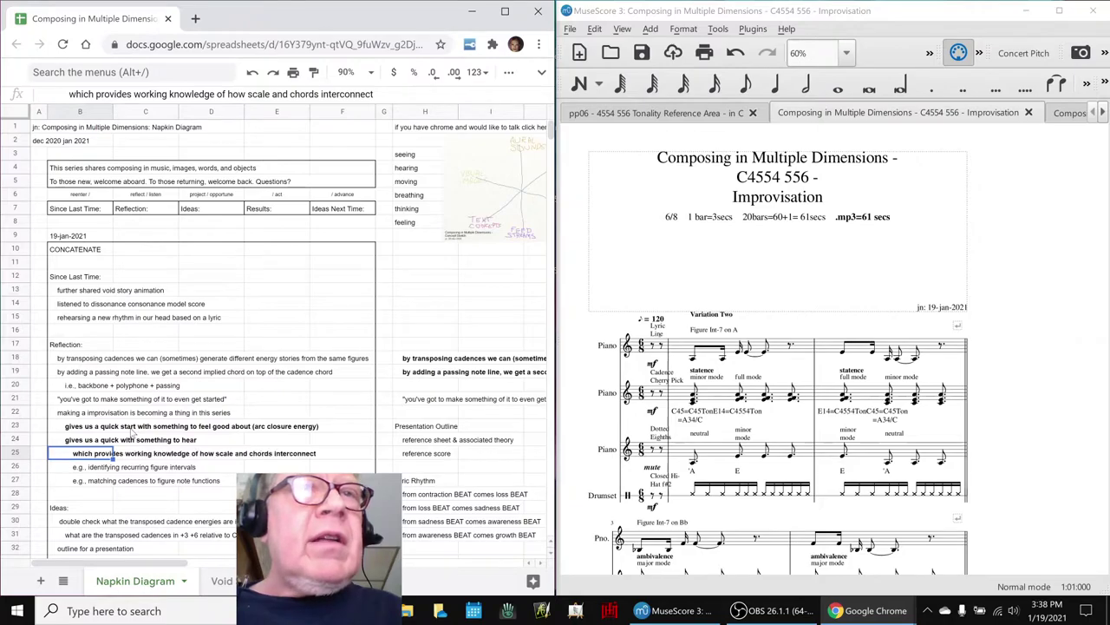
{"action": "key", "text": "Down"}
{"action": "key", "text": "ctrl+b"}
{"action": "key", "text": "Down"}
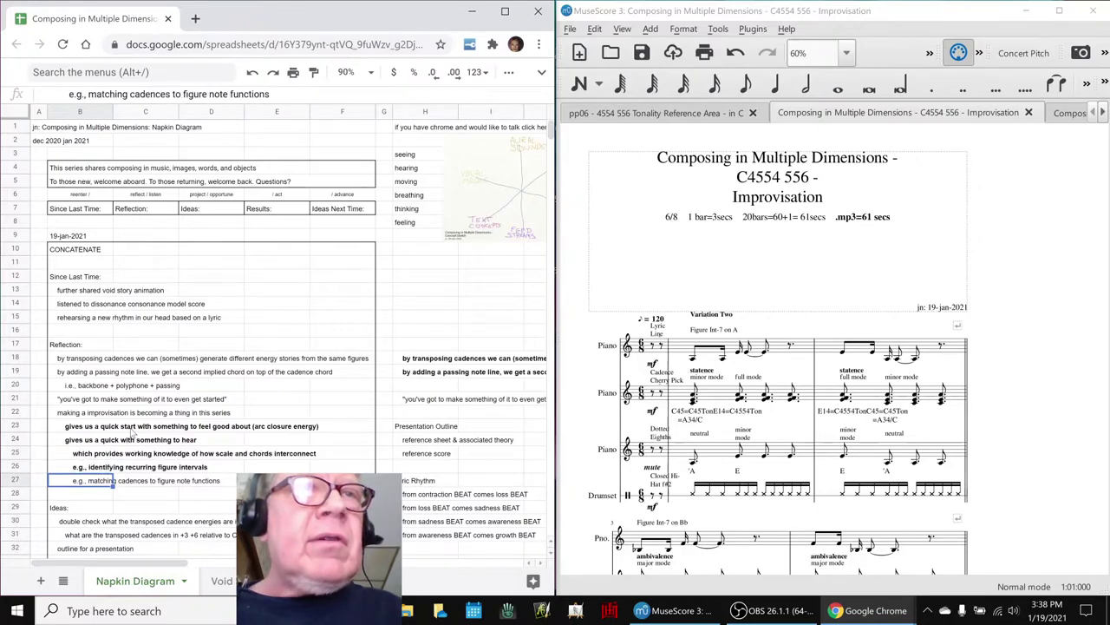
{"action": "key", "text": "ctrl+b"}
{"action": "key", "text": "Up"}
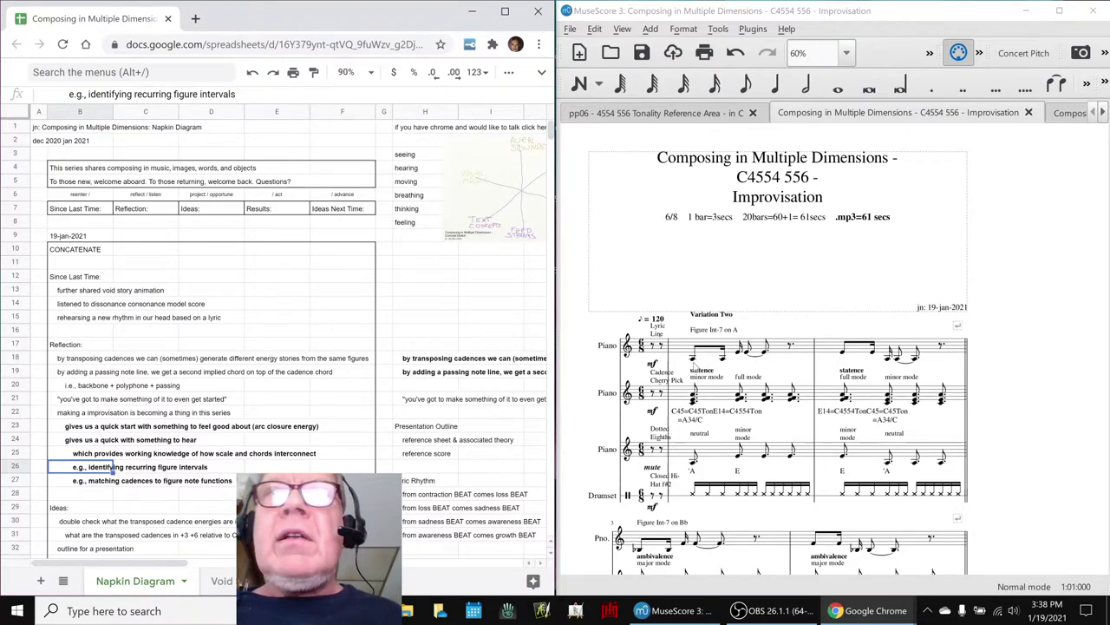
{"action": "left_click", "coordinate": [719, 366]}
Briefly play the Improvisation score from Variation One's opening note, then stop and return to the title page
{"action": "scroll", "coordinate": [777, 390], "scroll_direction": "down", "scroll_amount": 15}
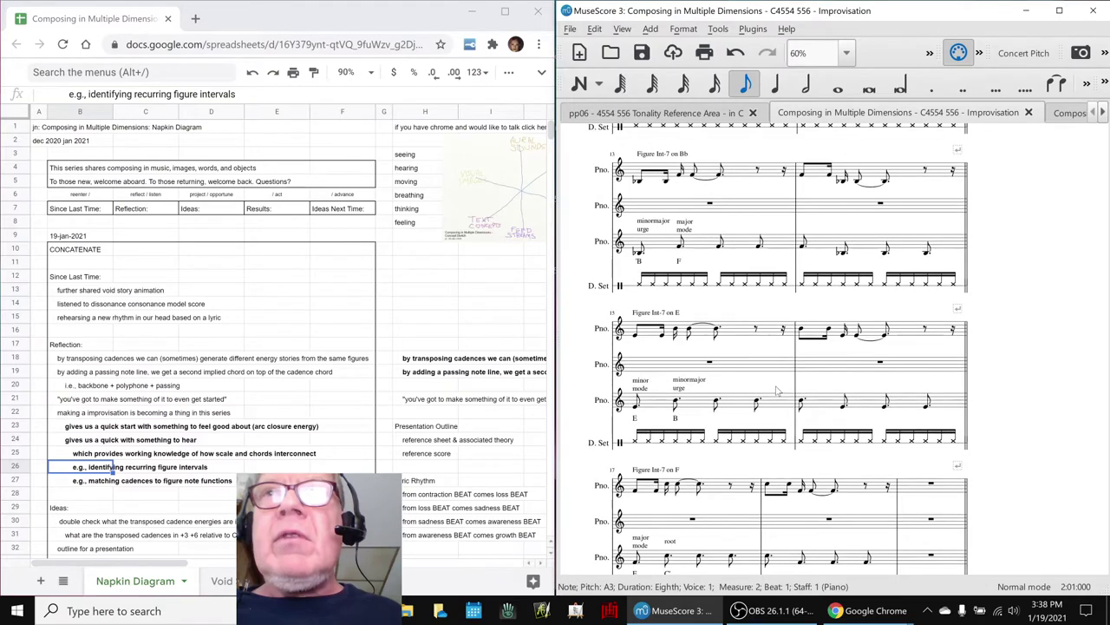
{"action": "scroll", "coordinate": [776, 390], "scroll_direction": "down", "scroll_amount": 3}
{"action": "scroll", "coordinate": [776, 389], "scroll_direction": "up", "scroll_amount": 13}
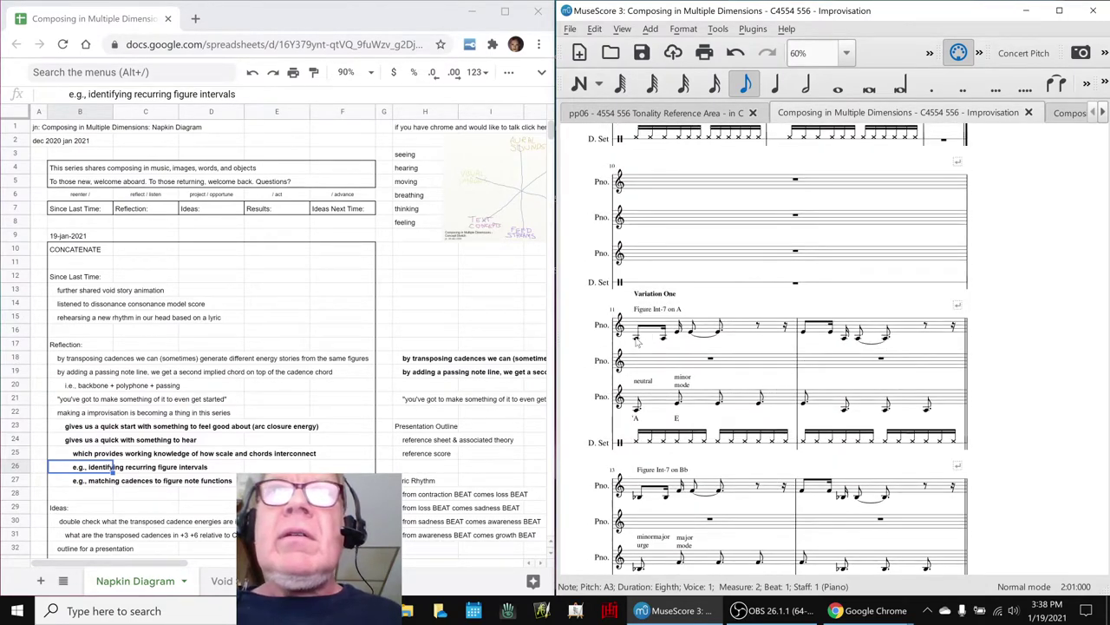
{"action": "left_click", "coordinate": [637, 338]}
{"action": "key", "text": "space"}
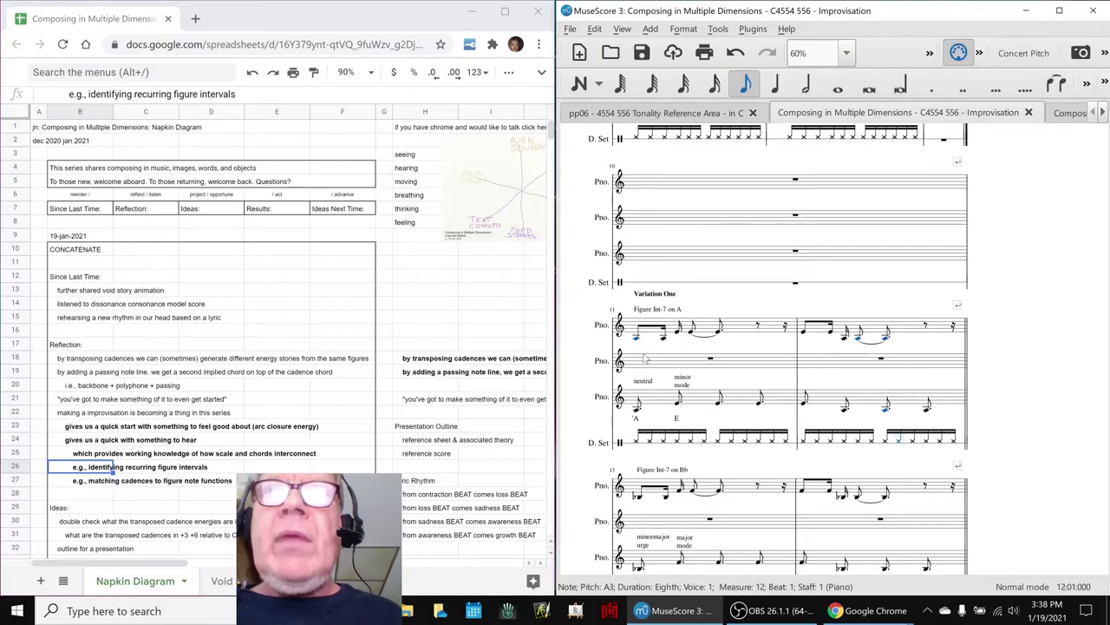
{"action": "key", "text": "Escape"}
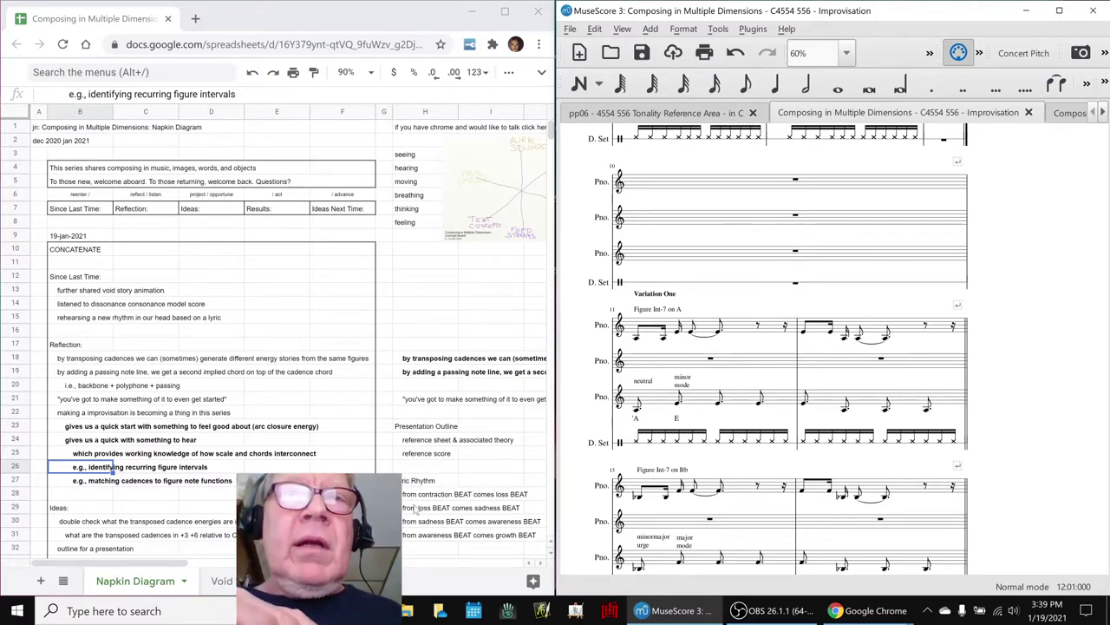
{"action": "scroll", "coordinate": [382, 457], "scroll_direction": "down", "scroll_amount": 5}
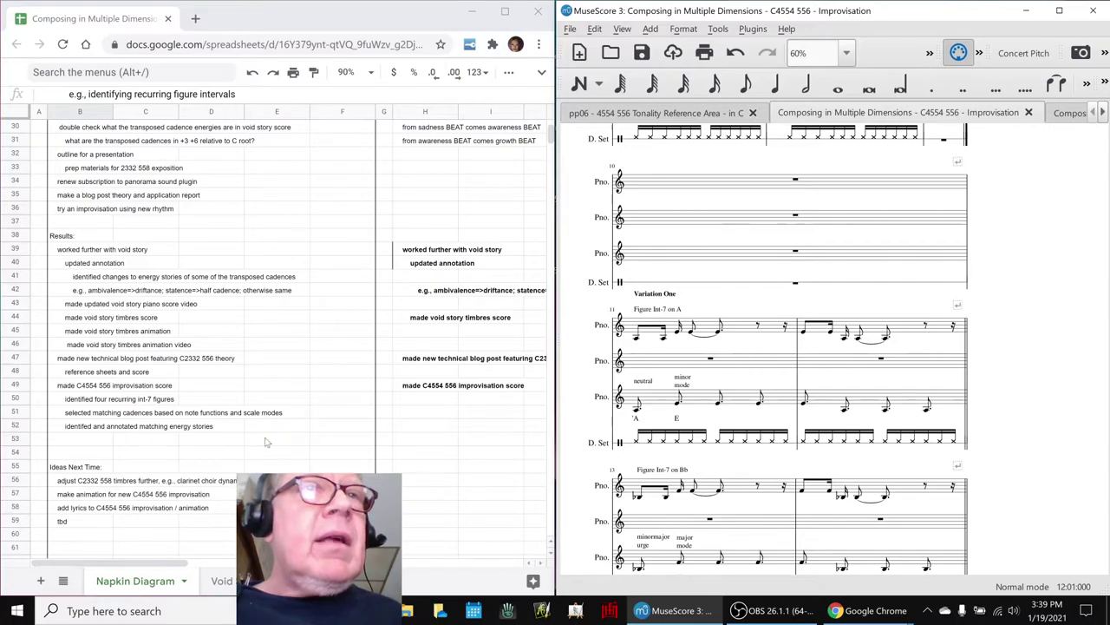
{"action": "scroll", "coordinate": [1079, 409], "scroll_direction": "up", "scroll_amount": 6}
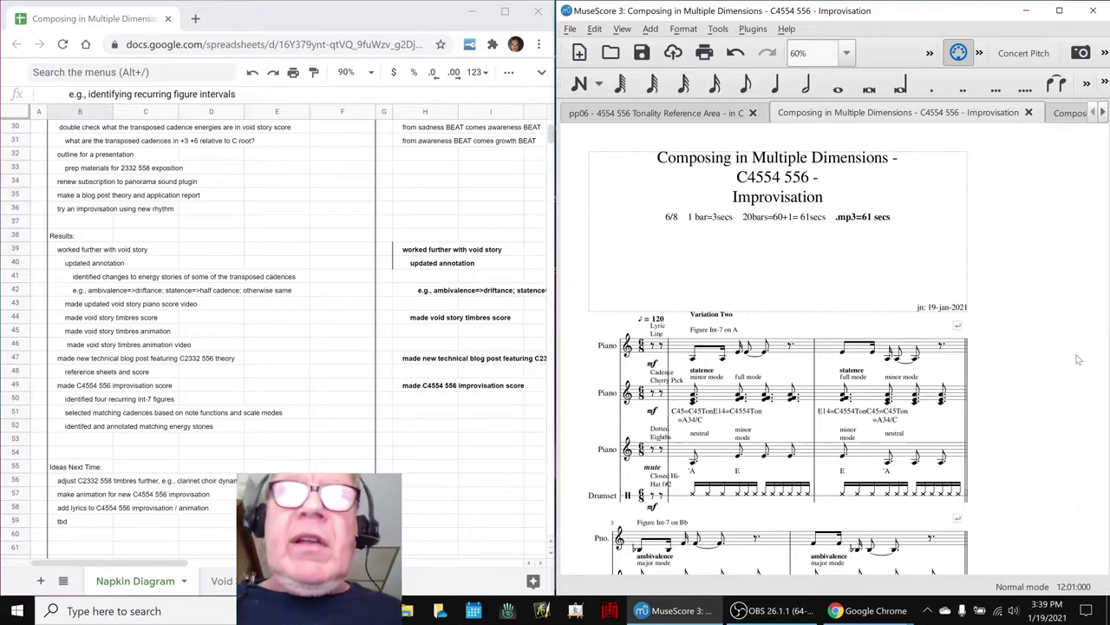
Clear the selection and play the Improvisation score from measure 1 to closing measure 20
{"action": "key", "text": "ctrl+Home"}
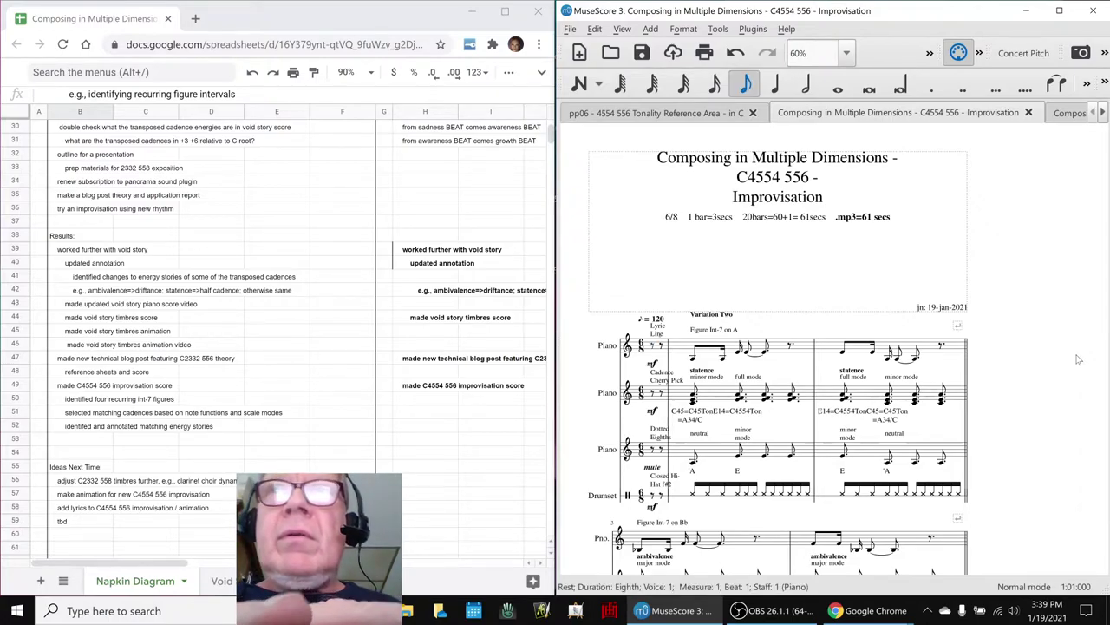
{"action": "key", "text": "Escape"}
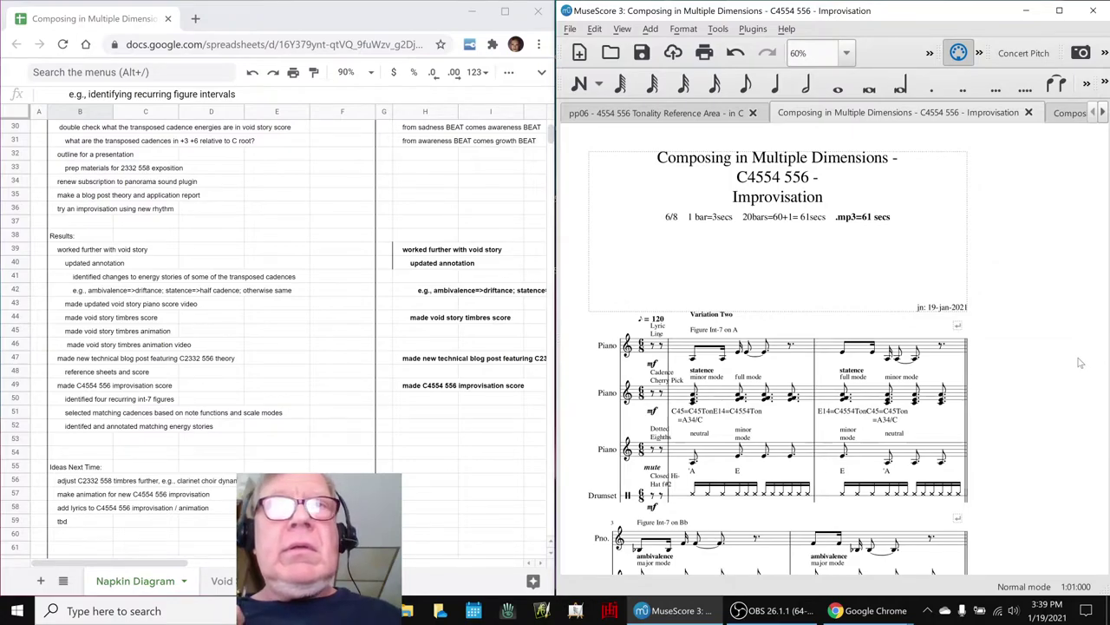
{"action": "key", "text": "space"}
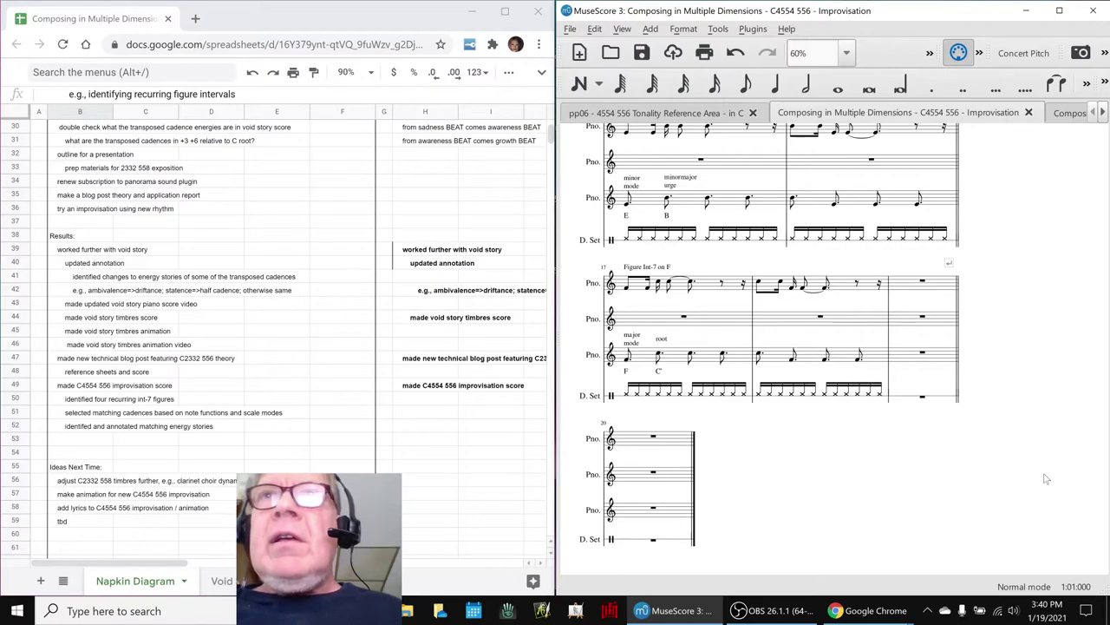
{"action": "scroll", "coordinate": [1046, 478], "scroll_direction": "up", "scroll_amount": 3}
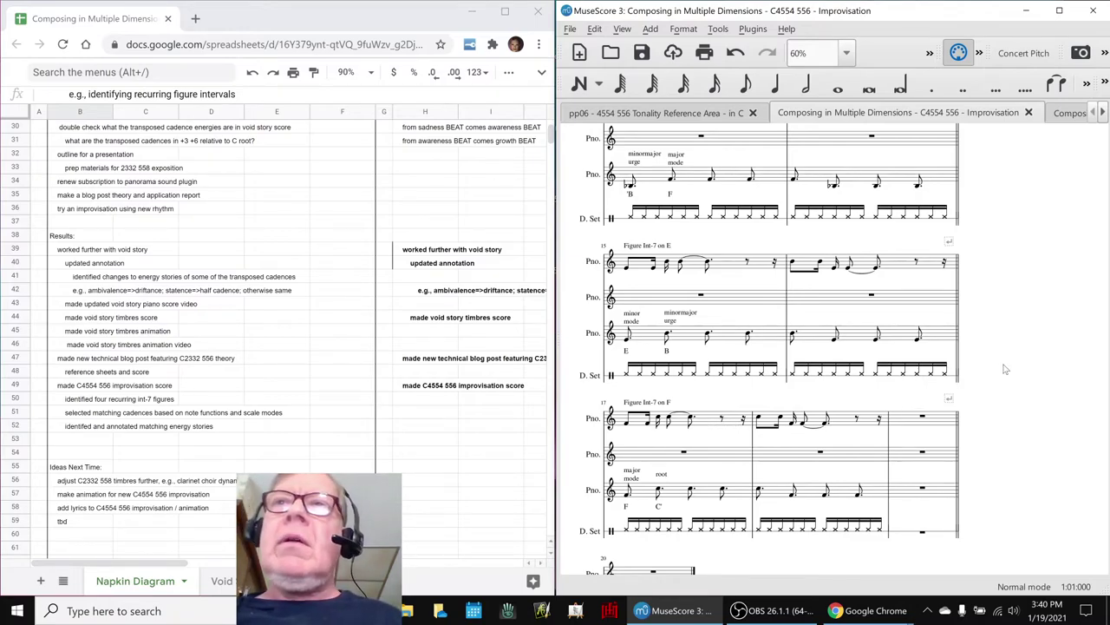
{"action": "scroll", "coordinate": [1004, 369], "scroll_direction": "up", "scroll_amount": 7}
{"action": "scroll", "coordinate": [1005, 369], "scroll_direction": "up", "scroll_amount": 4}
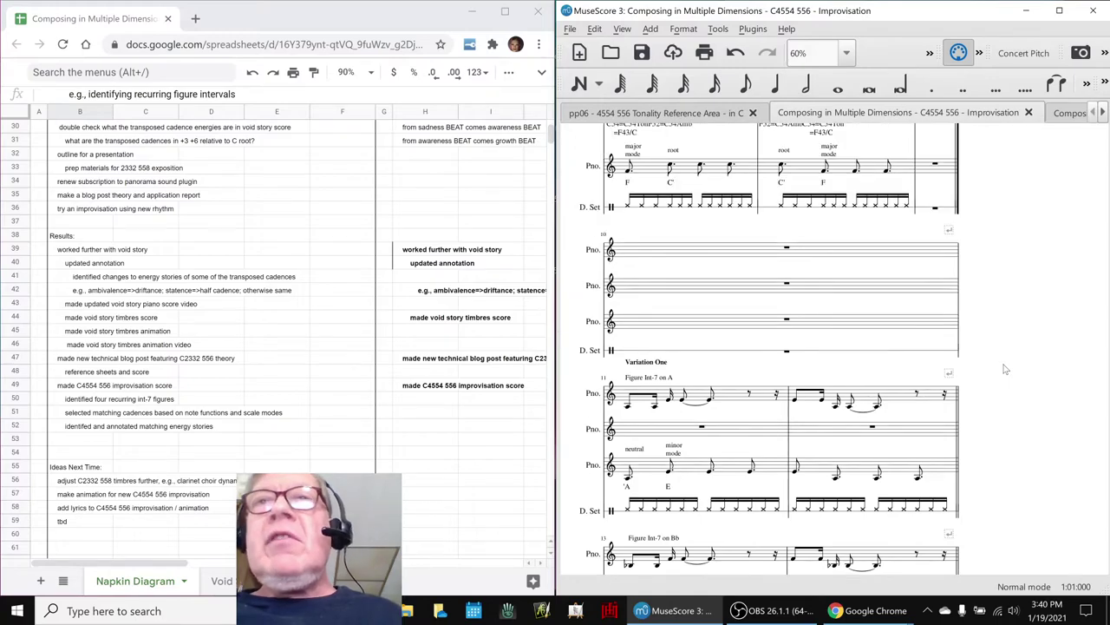
{"action": "scroll", "coordinate": [1004, 369], "scroll_direction": "down", "scroll_amount": 6}
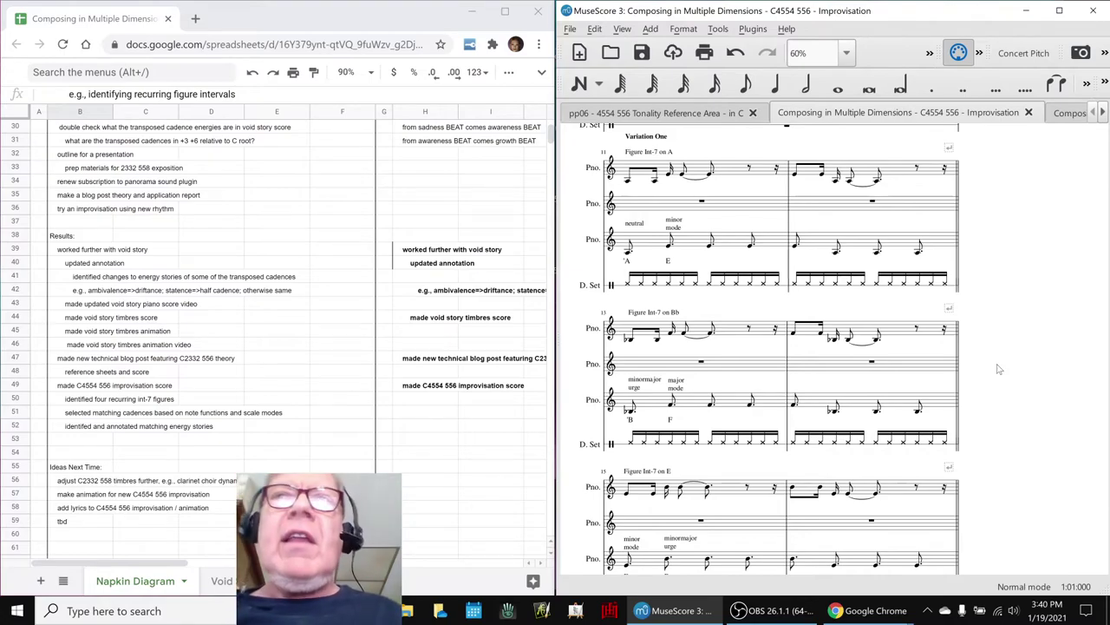
{"action": "scroll", "coordinate": [1009, 378], "scroll_direction": "up", "scroll_amount": 15}
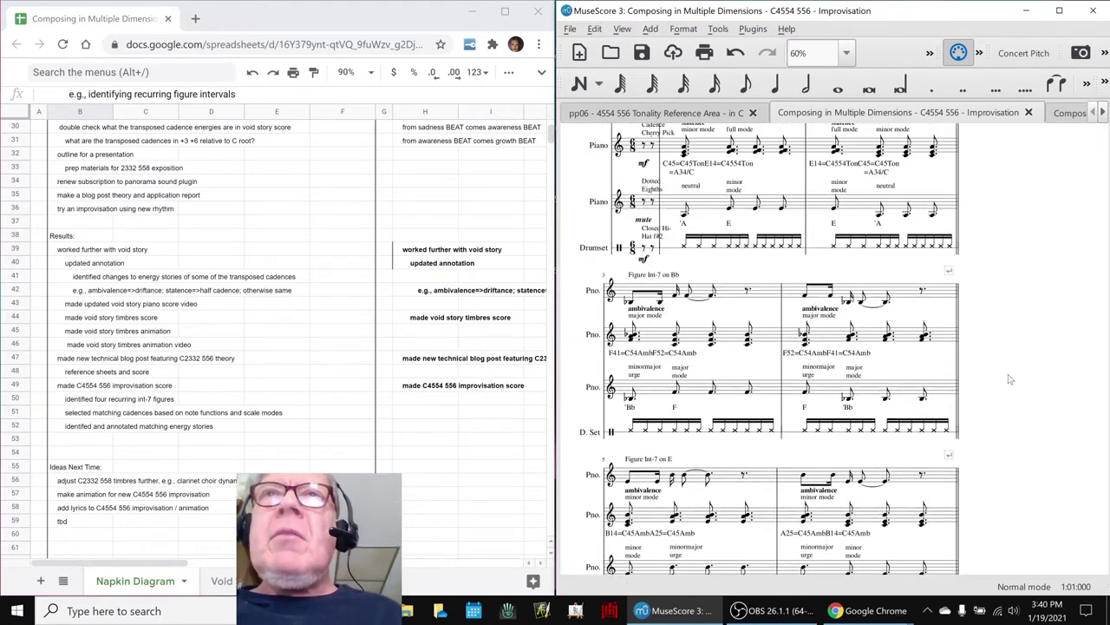
{"action": "scroll", "coordinate": [1009, 379], "scroll_direction": "up", "scroll_amount": 3}
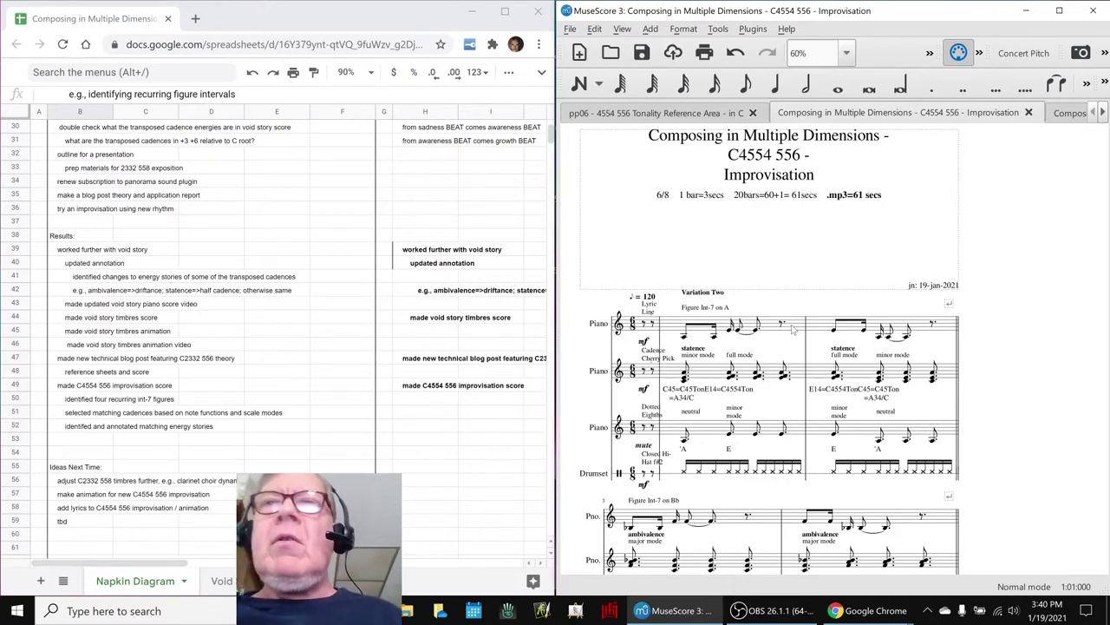
{"action": "scroll", "coordinate": [889, 405], "scroll_direction": "down", "scroll_amount": 1}
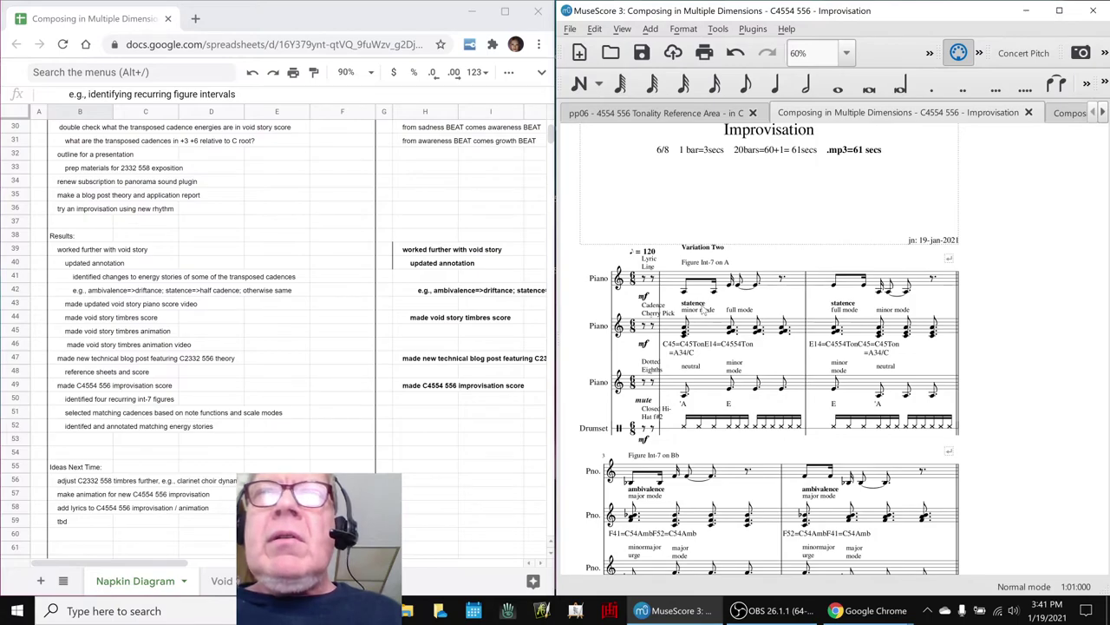
{"action": "left_click", "coordinate": [696, 303]}
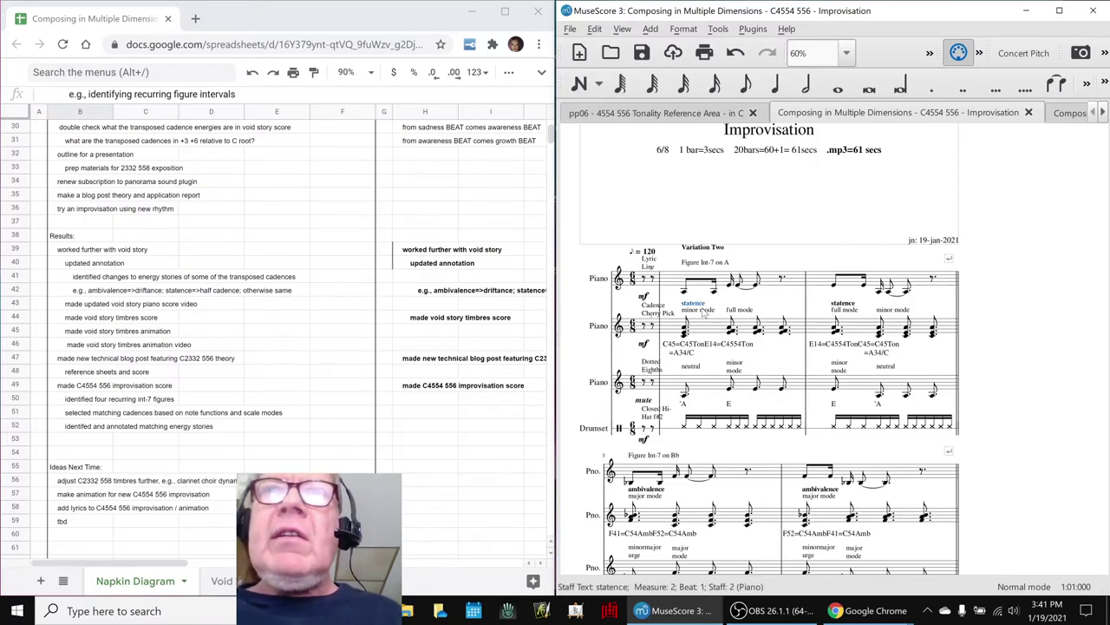
{"action": "scroll", "coordinate": [705, 313], "scroll_direction": "down", "scroll_amount": 4}
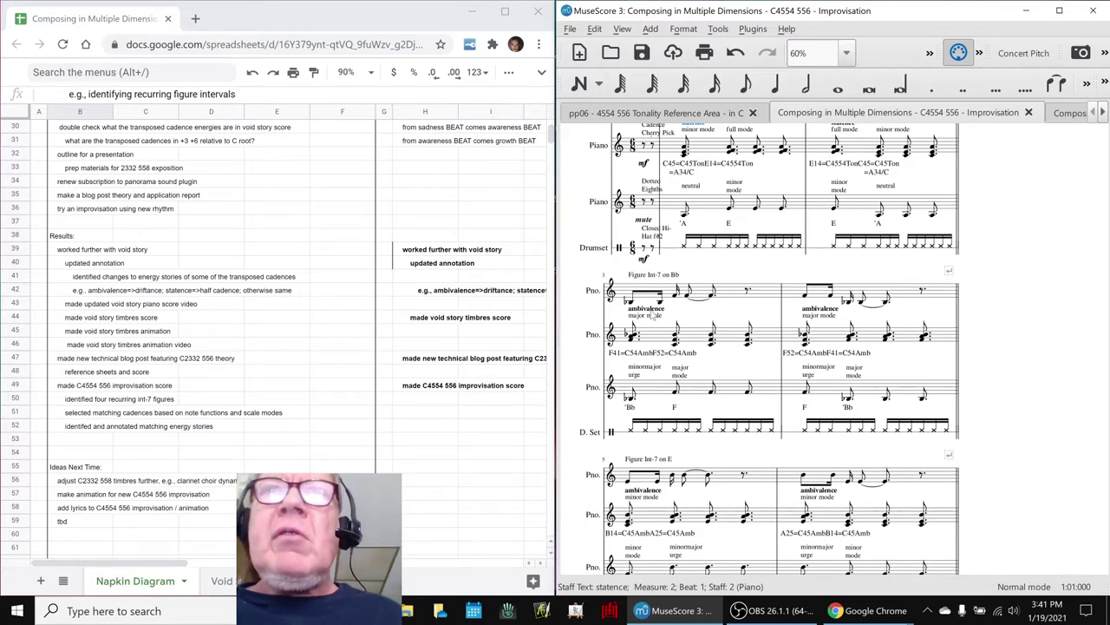
{"action": "left_click", "coordinate": [649, 310]}
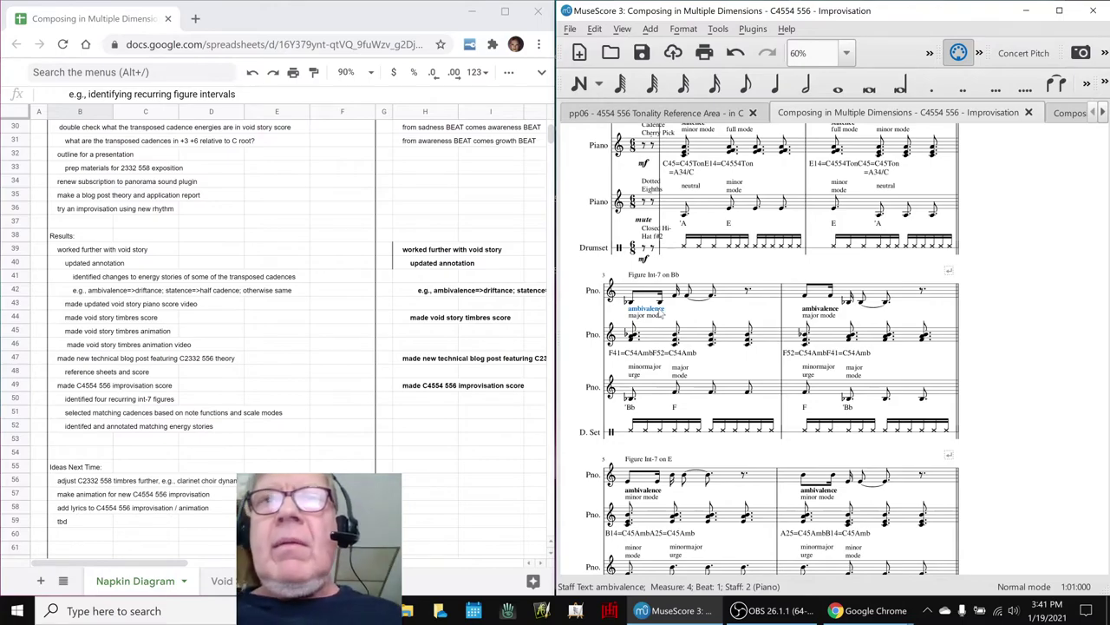
{"action": "scroll", "coordinate": [661, 314], "scroll_direction": "down", "scroll_amount": 2}
{"action": "scroll", "coordinate": [680, 345], "scroll_direction": "down", "scroll_amount": 1}
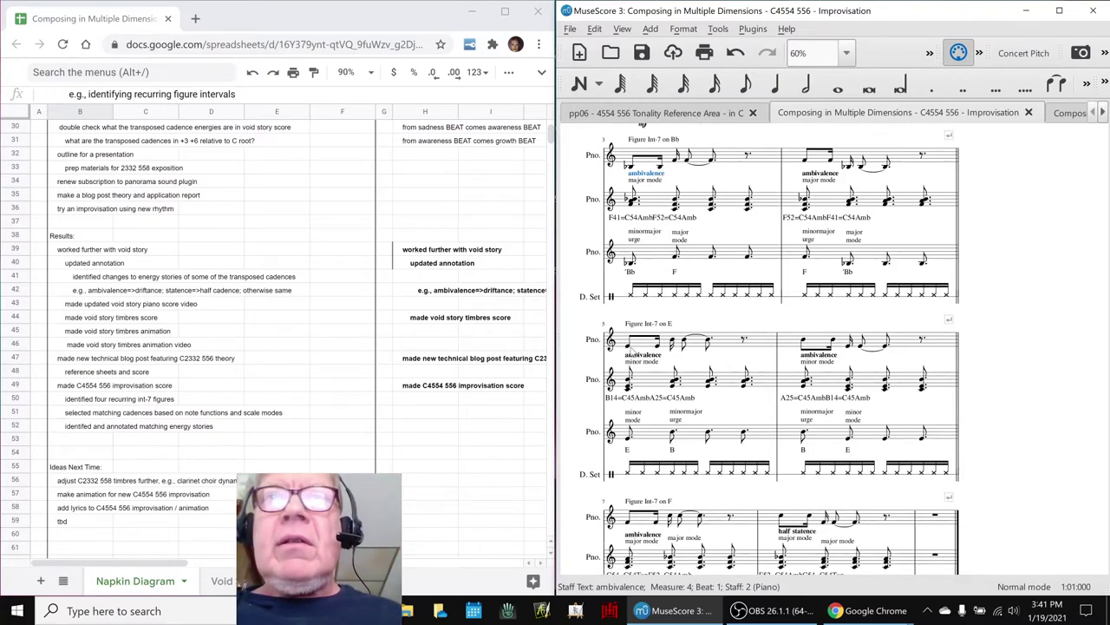
{"action": "left_click", "coordinate": [639, 356]}
{"action": "scroll", "coordinate": [639, 362], "scroll_direction": "down", "scroll_amount": 3}
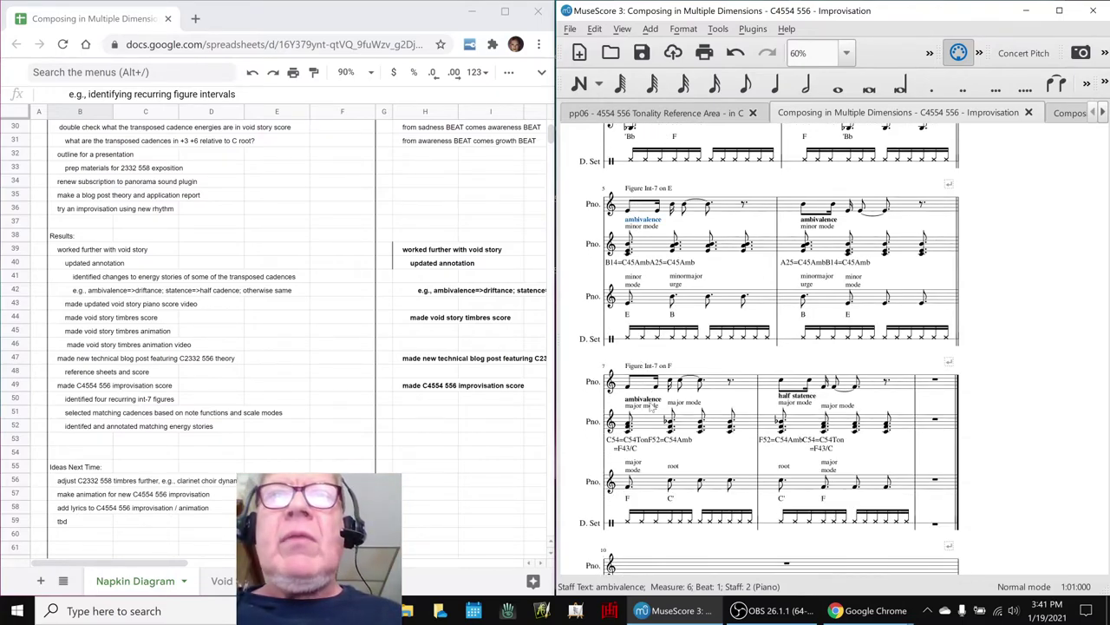
{"action": "left_click", "coordinate": [793, 398]}
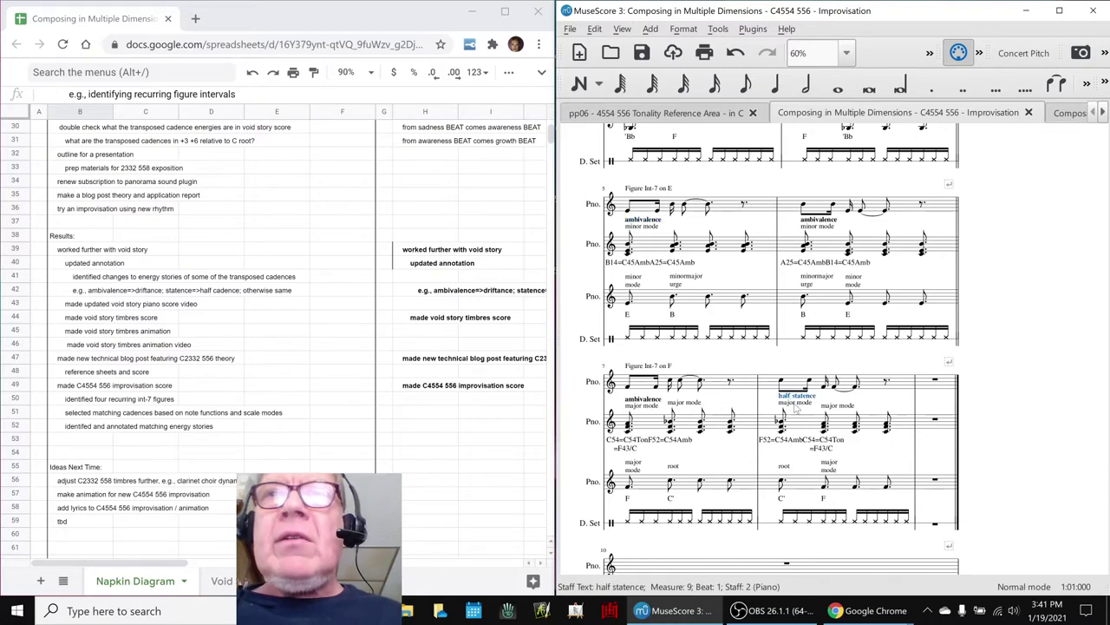
{"action": "left_click", "coordinate": [1062, 373]}
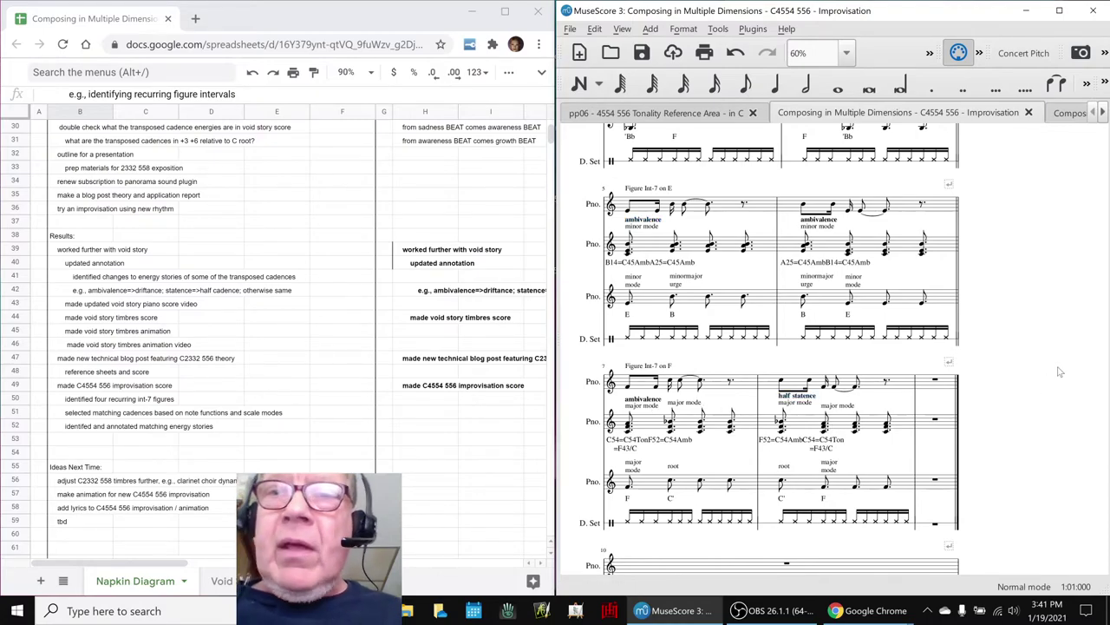
{"action": "scroll", "coordinate": [1060, 371], "scroll_direction": "up", "scroll_amount": 5}
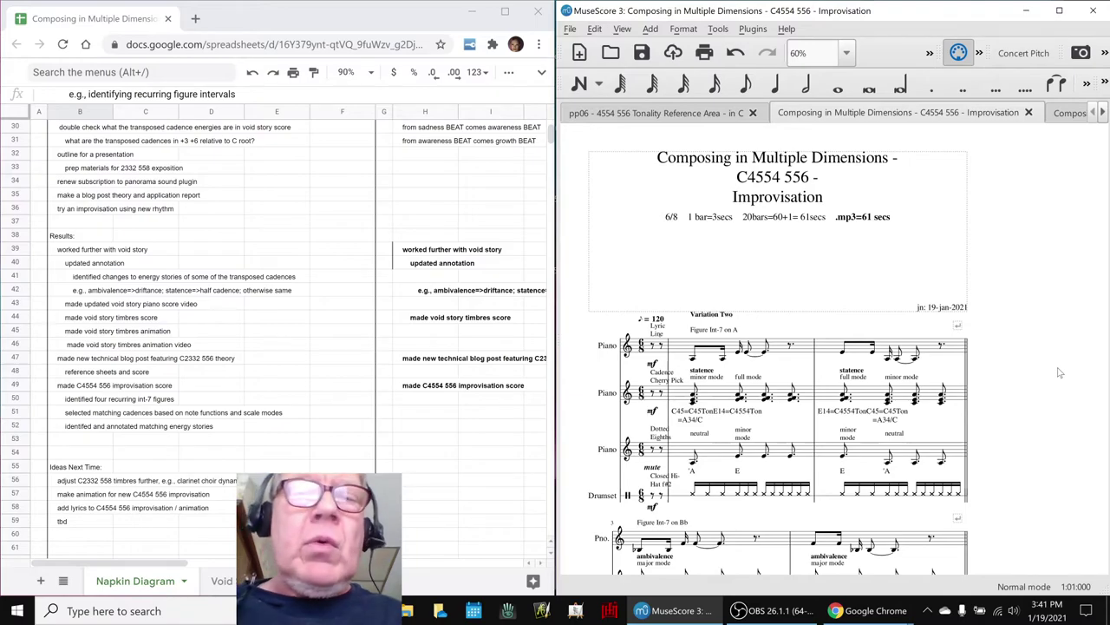
Replay the Improvisation score from the top and stop after measure 8
{"action": "key", "text": "space"}
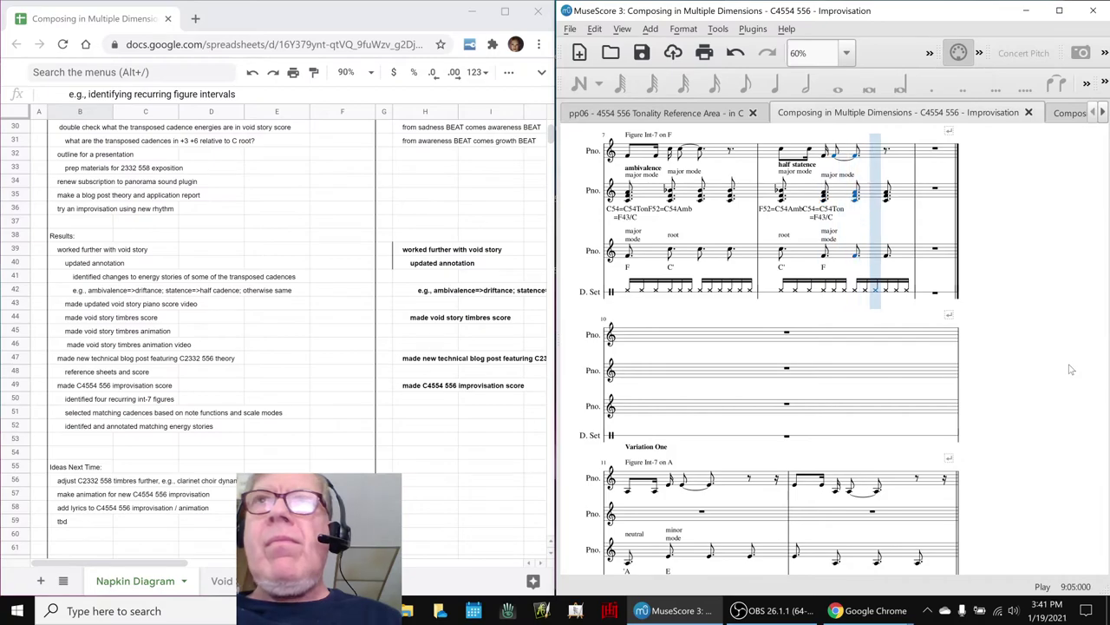
{"action": "key", "text": "space"}
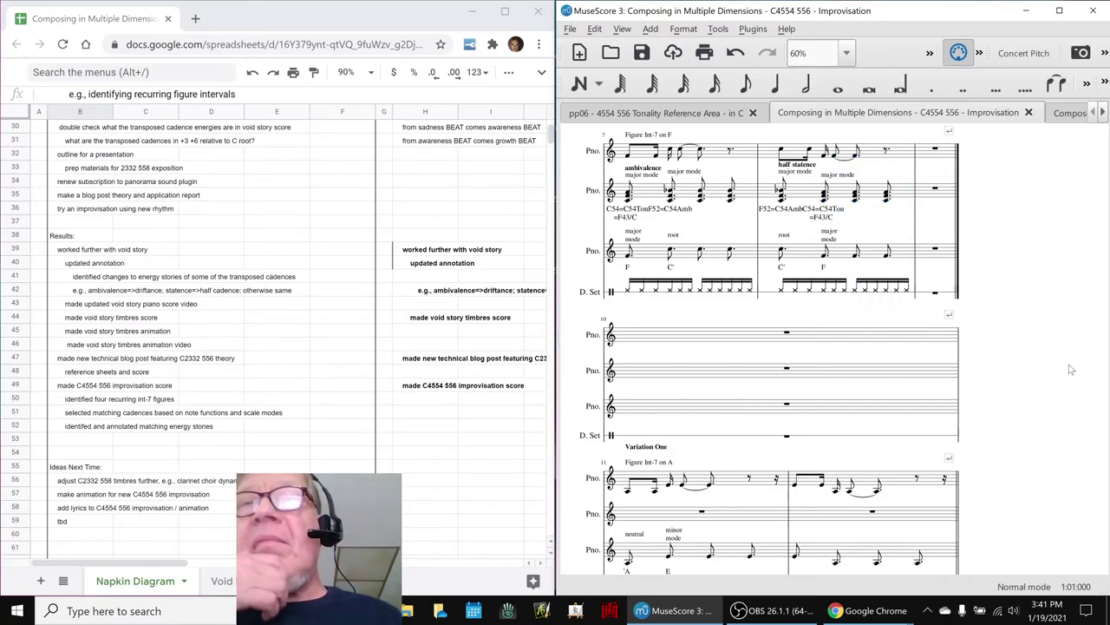
{"action": "scroll", "coordinate": [1066, 369], "scroll_direction": "up", "scroll_amount": 3}
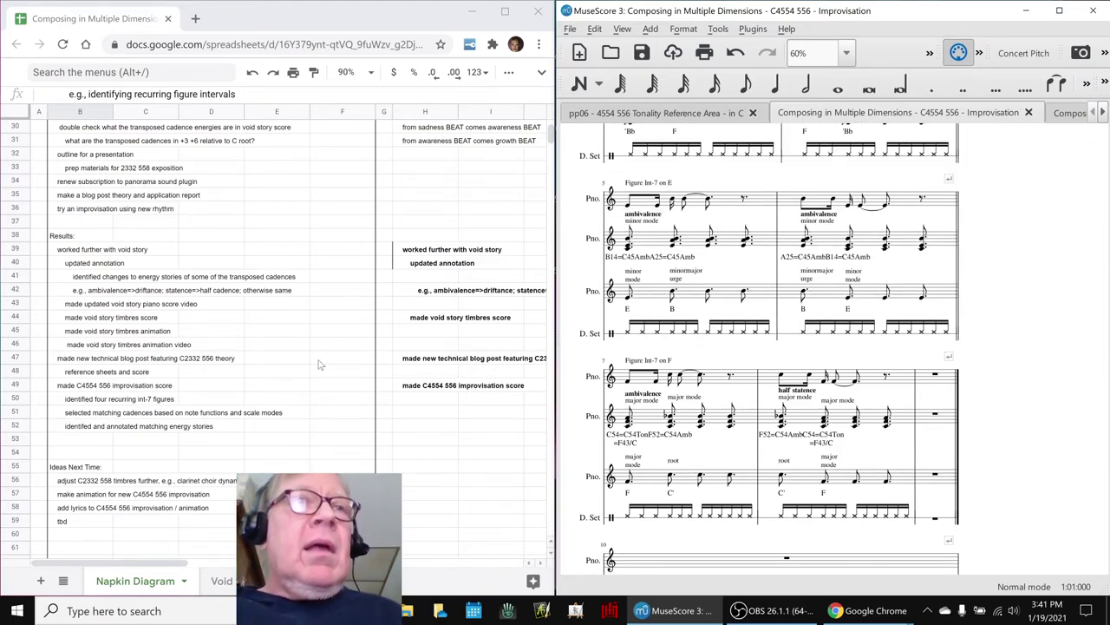
Check the Void Story Timbres score, return to Improvisation, then refocus the sheet and bring up OBS Studio
{"action": "scroll", "coordinate": [150, 417], "scroll_direction": "down", "scroll_amount": 5}
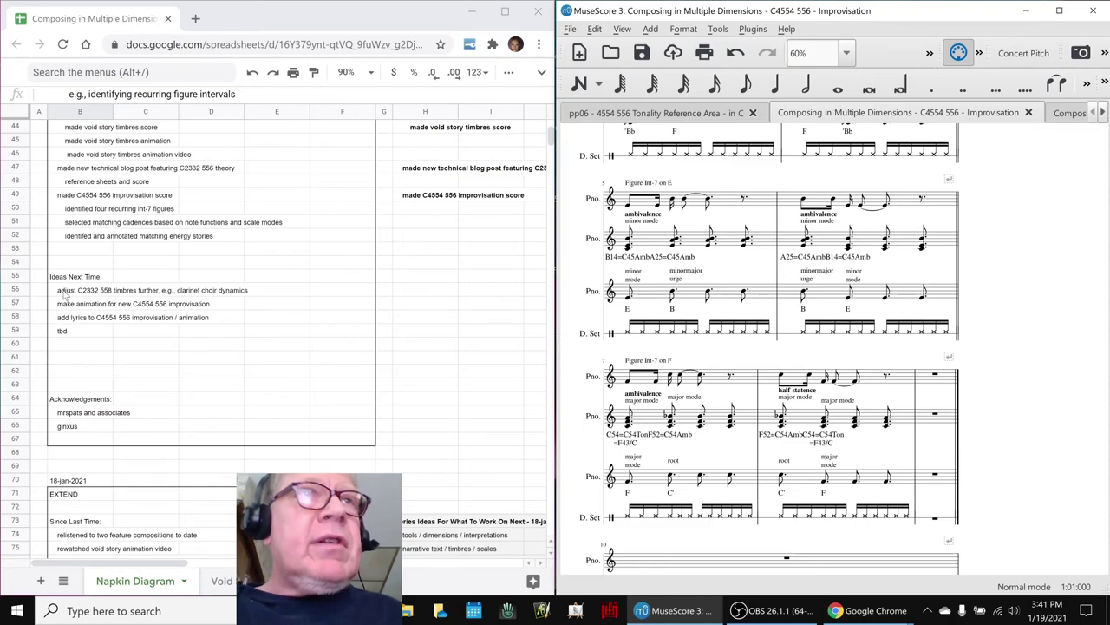
{"action": "left_click", "coordinate": [1056, 120]}
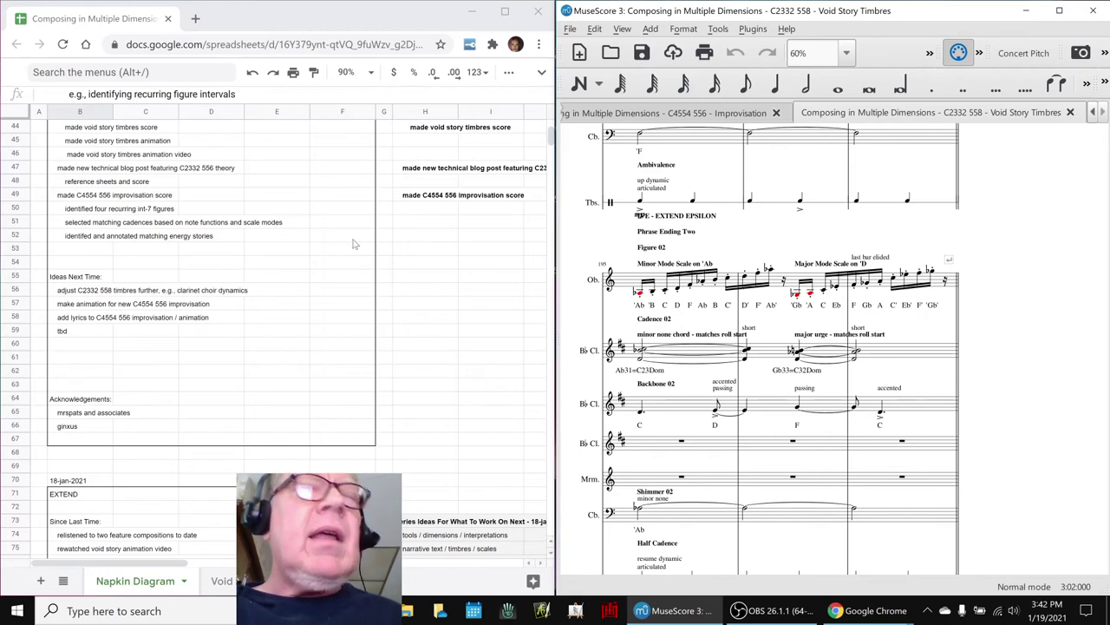
{"action": "left_click", "coordinate": [699, 117]}
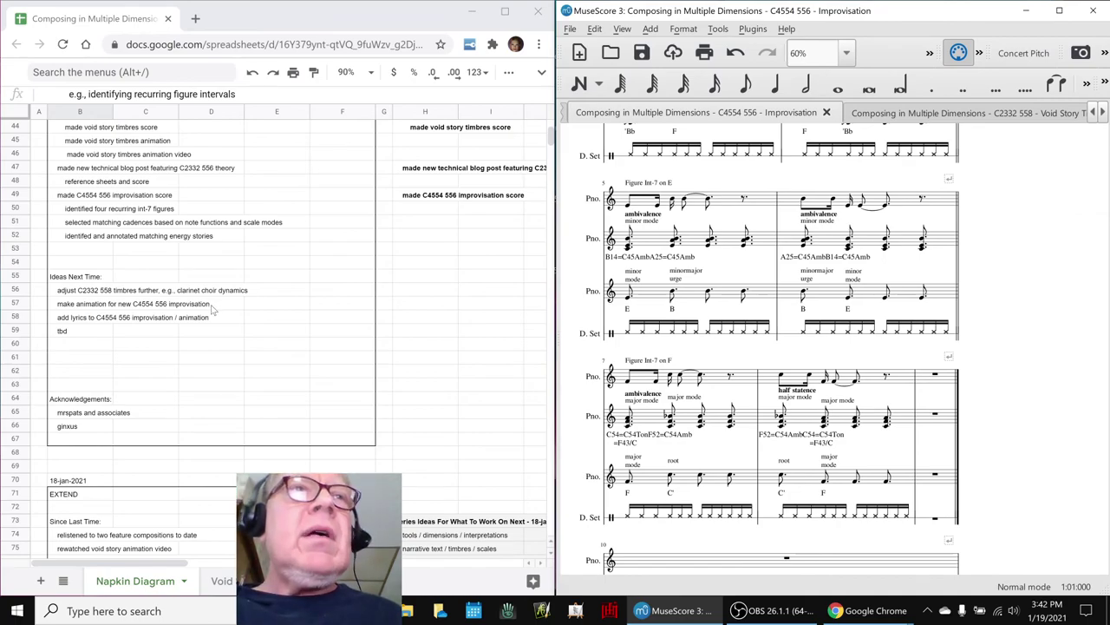
{"action": "left_click", "coordinate": [92, 335]}
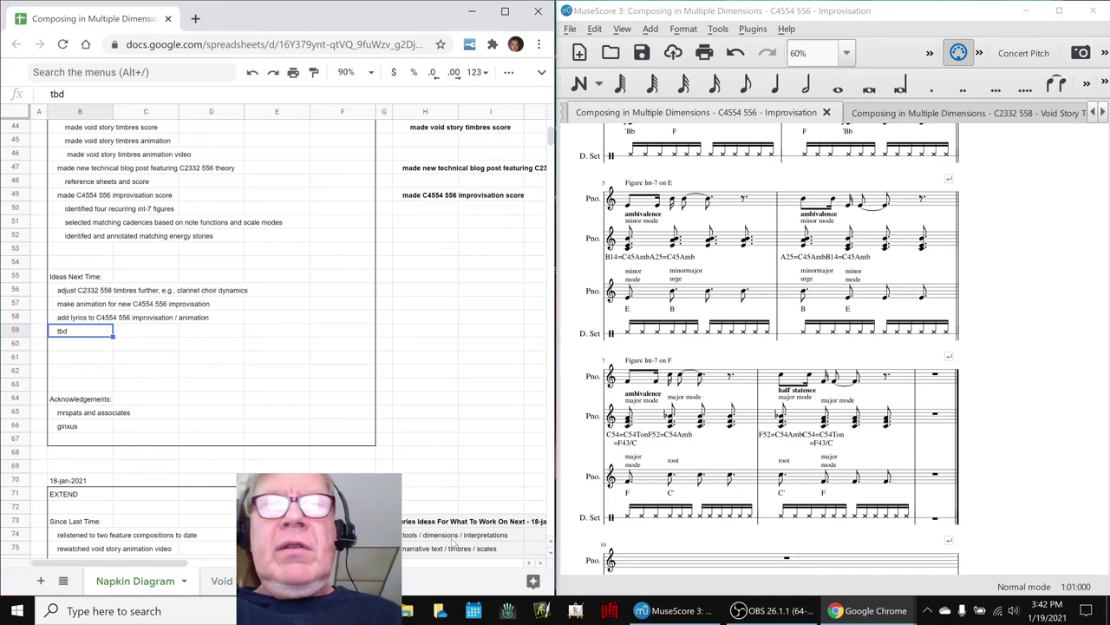
{"action": "left_click", "coordinate": [772, 612]}
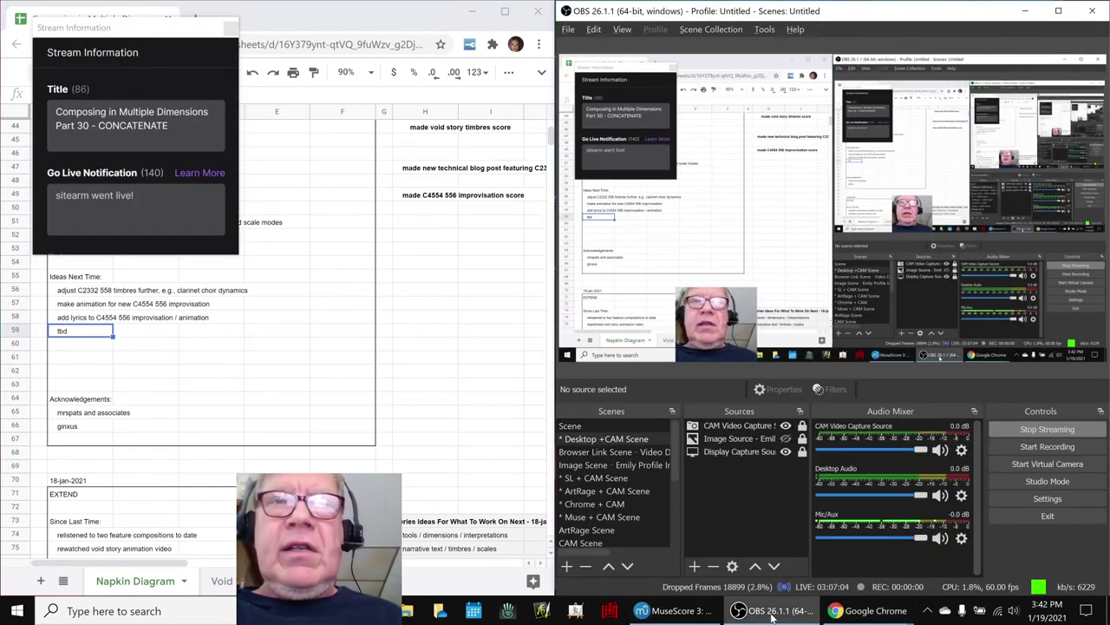